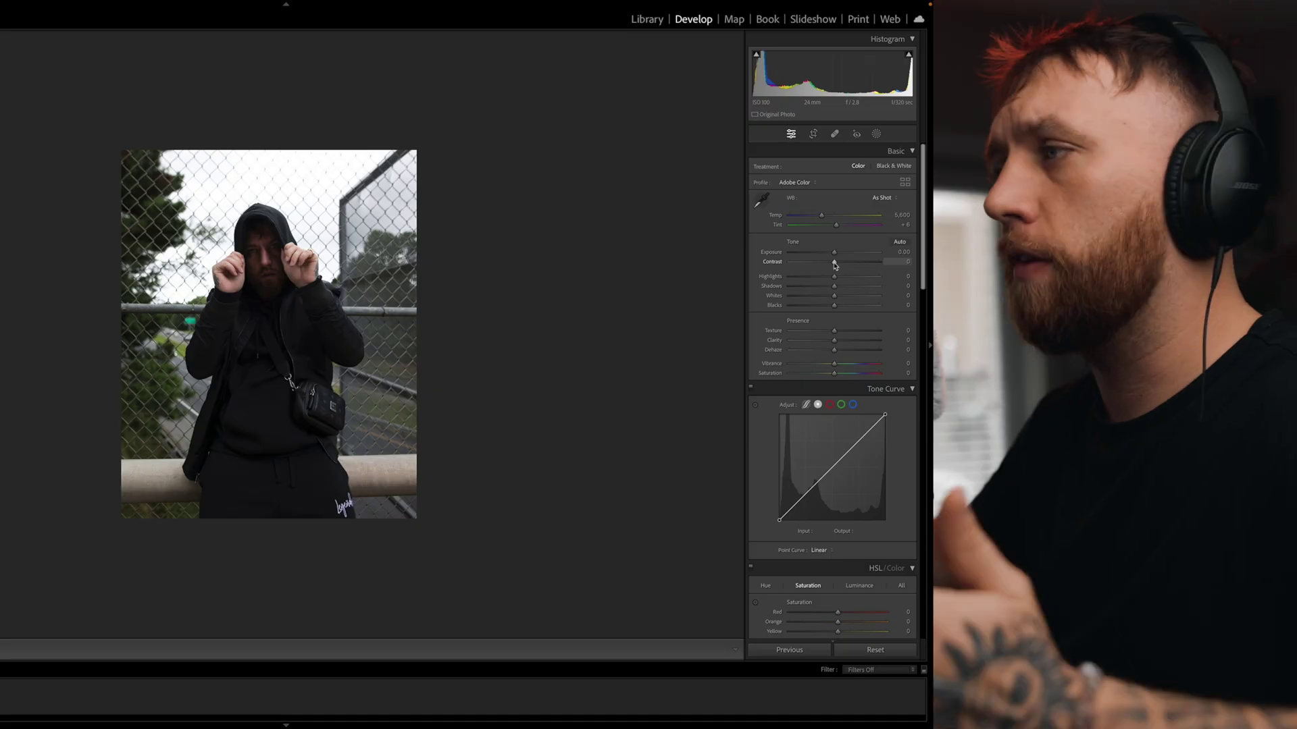
Step: Adjust the portrait's tone: contrast +30, highlights −57, shadows +36, whites +45 and blacks −39
mouse_move(848, 265)
mouse_down()
mouse_move(837, 289)
mouse_move(848, 289)
mouse_up()
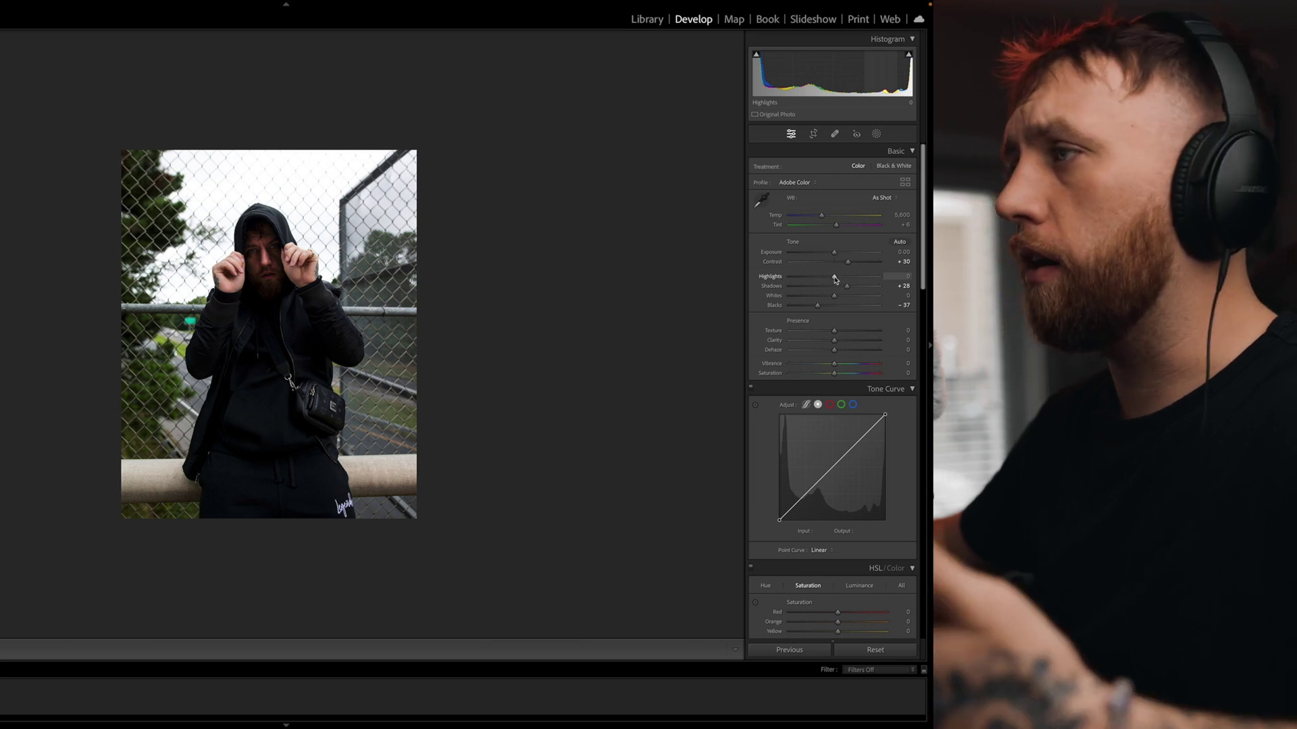
drag(834, 278, 786, 281)
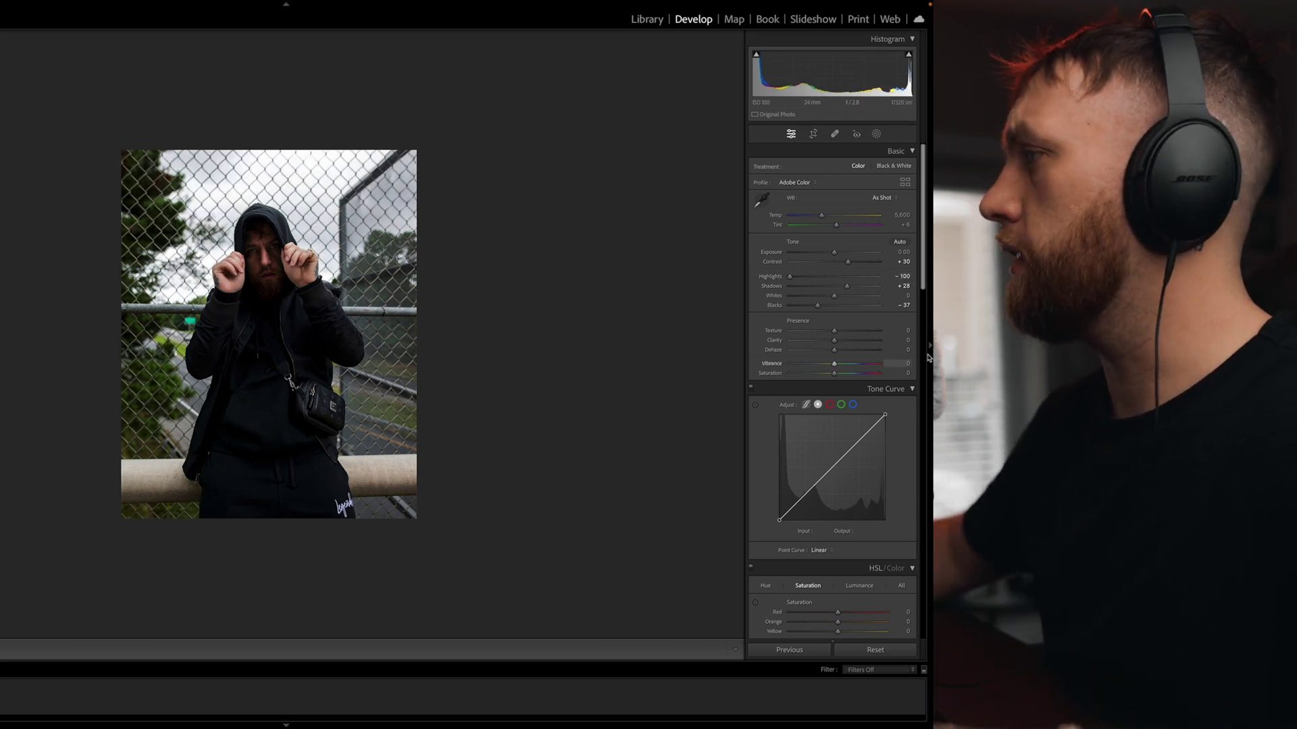
drag(834, 295, 849, 300)
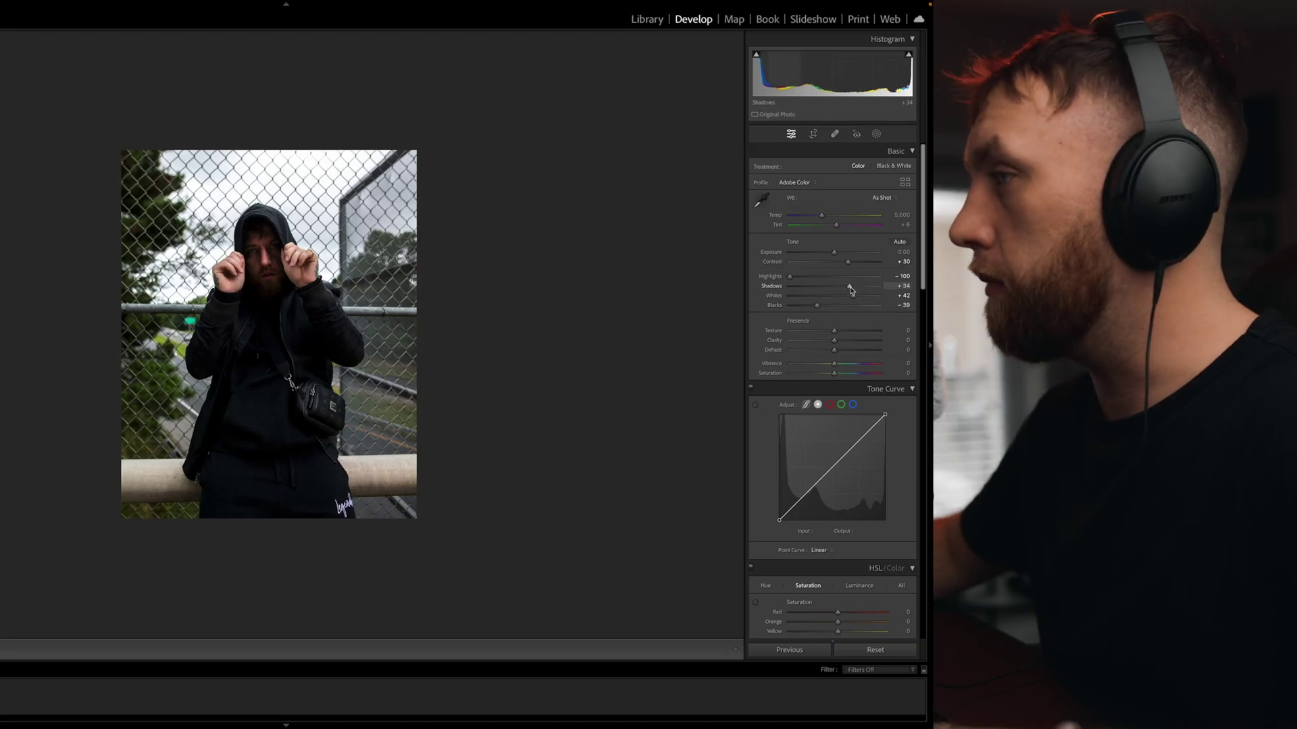
drag(852, 290, 807, 280)
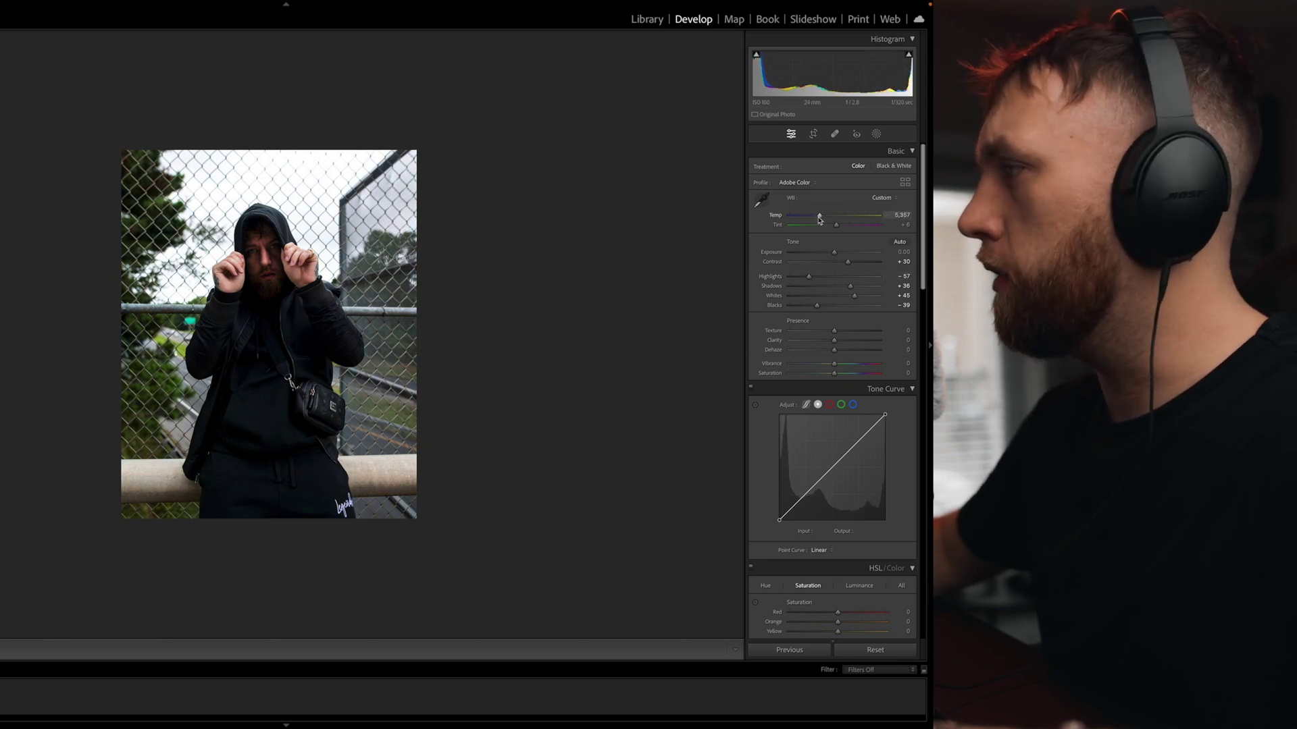
Step: Cool the temperature to 5,121 and set clarity to +13, vibrance to +32 and saturation to −19
drag(819, 219, 816, 221)
drag(834, 340, 832, 376)
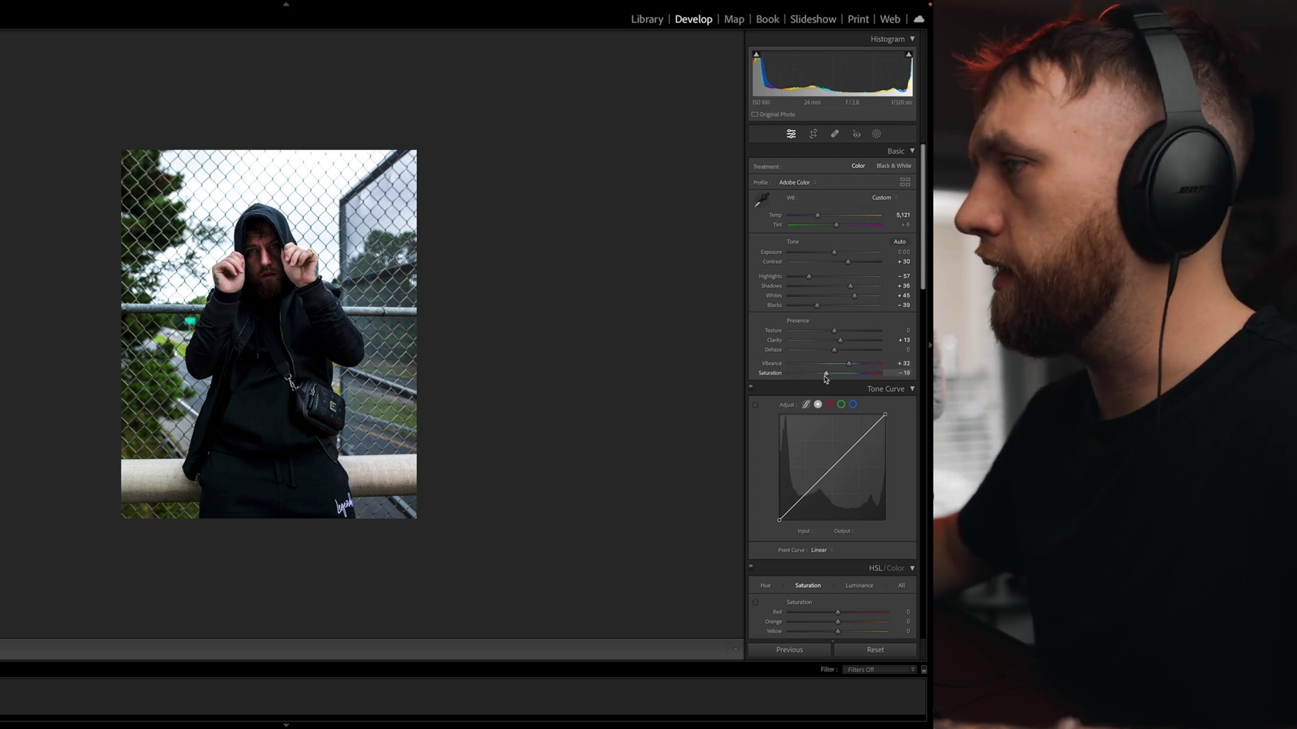
Step: Desaturate yellow, green, aqua and blue to −100 and set the orange saturation to +21
scroll(797, 473, down, 4)
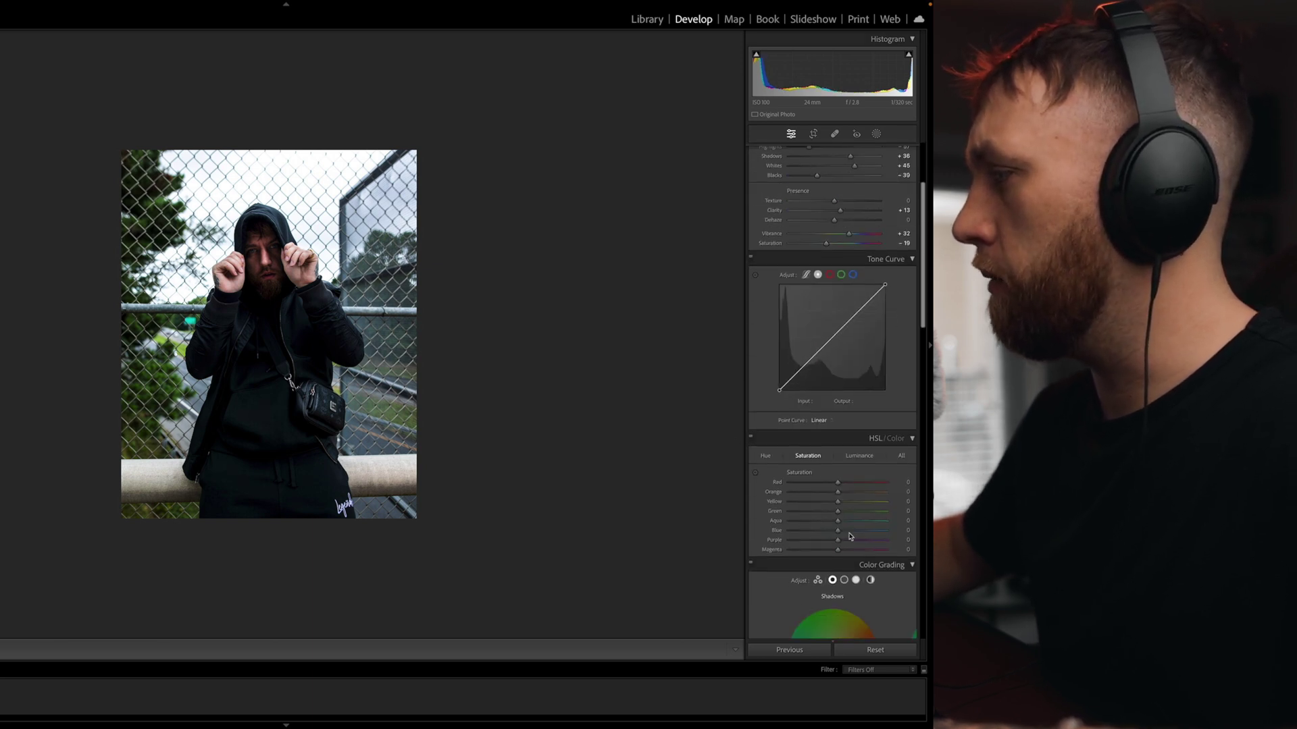
drag(838, 532, 752, 535)
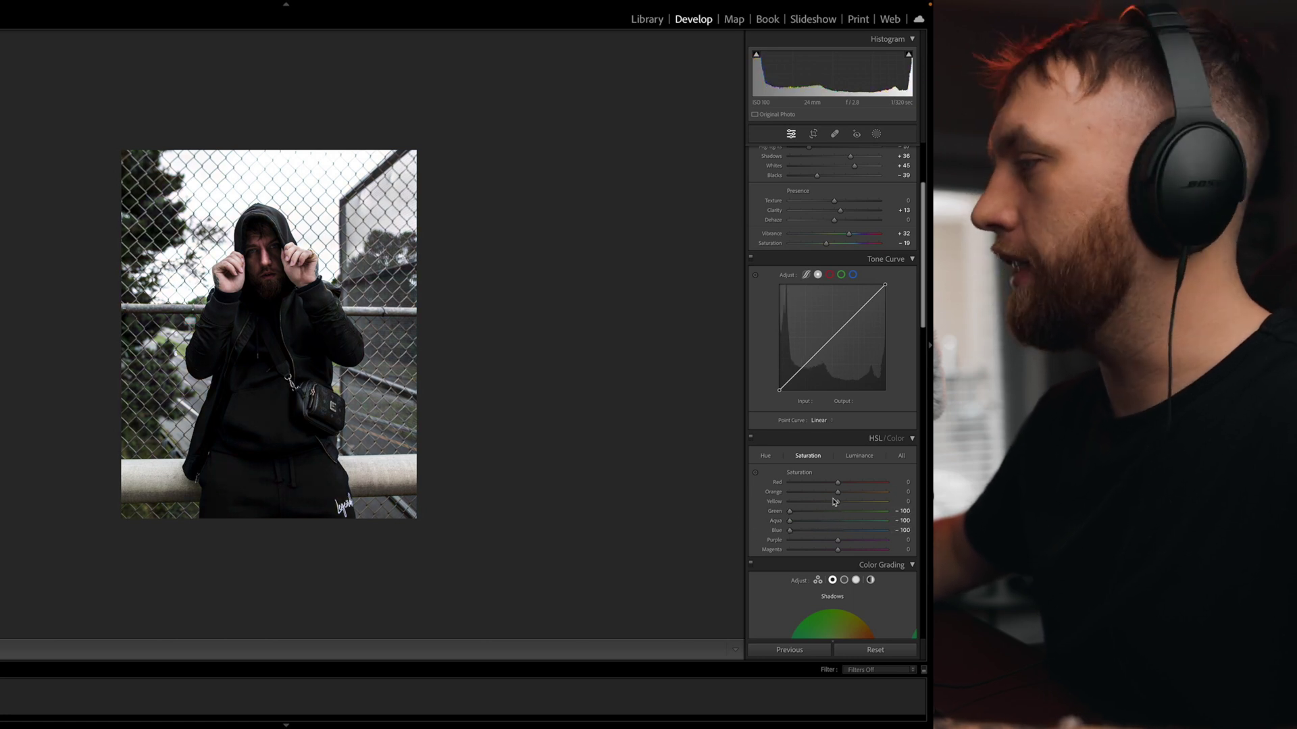
drag(837, 503, 728, 503)
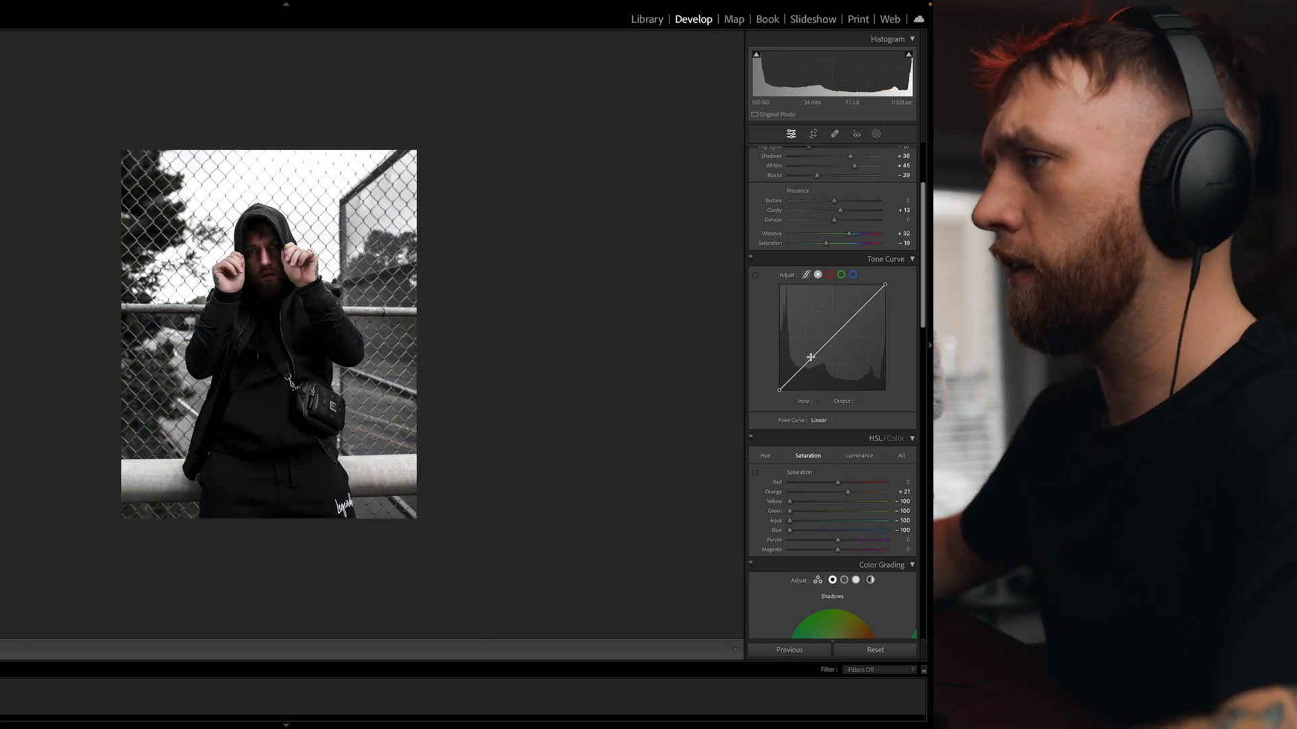
Step: Darken the photo's lower part with a linear gradient mask rising from the bottom edge to the chest, exposure about −1.49
scroll(786, 297, up, 4)
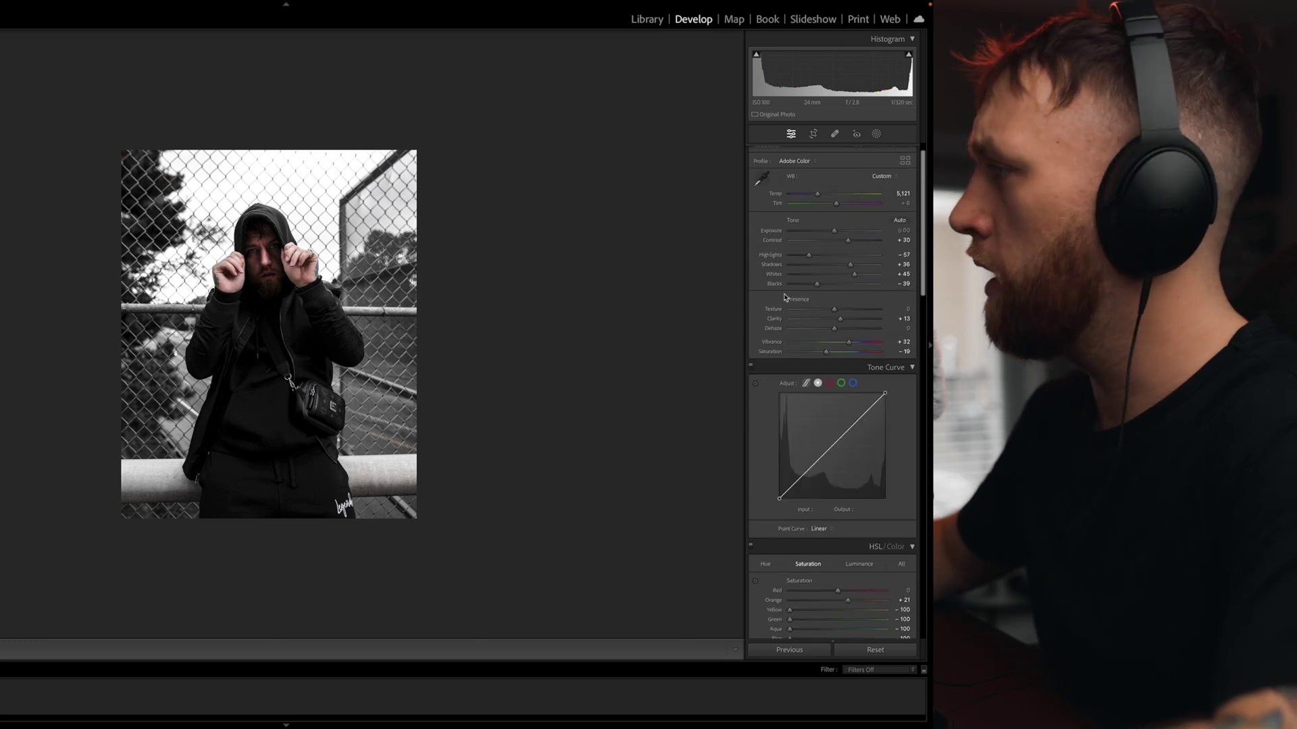
click(876, 135)
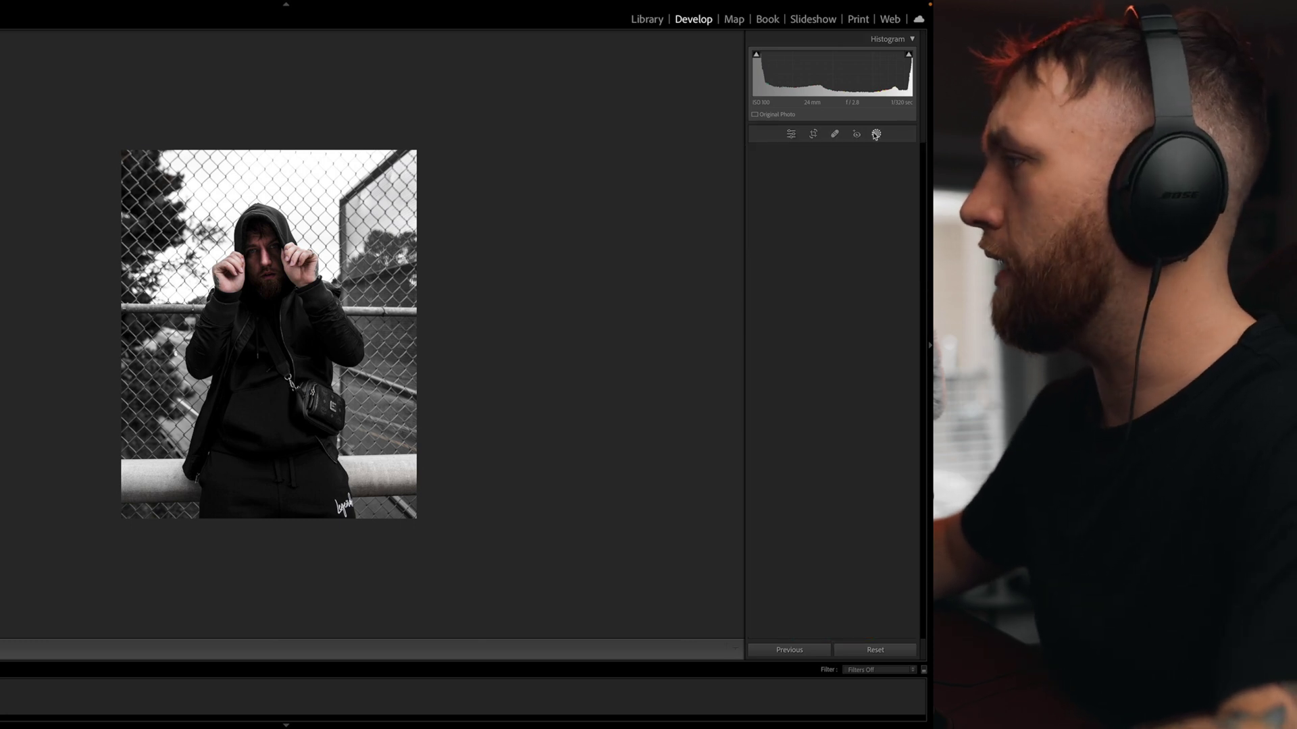
click(799, 248)
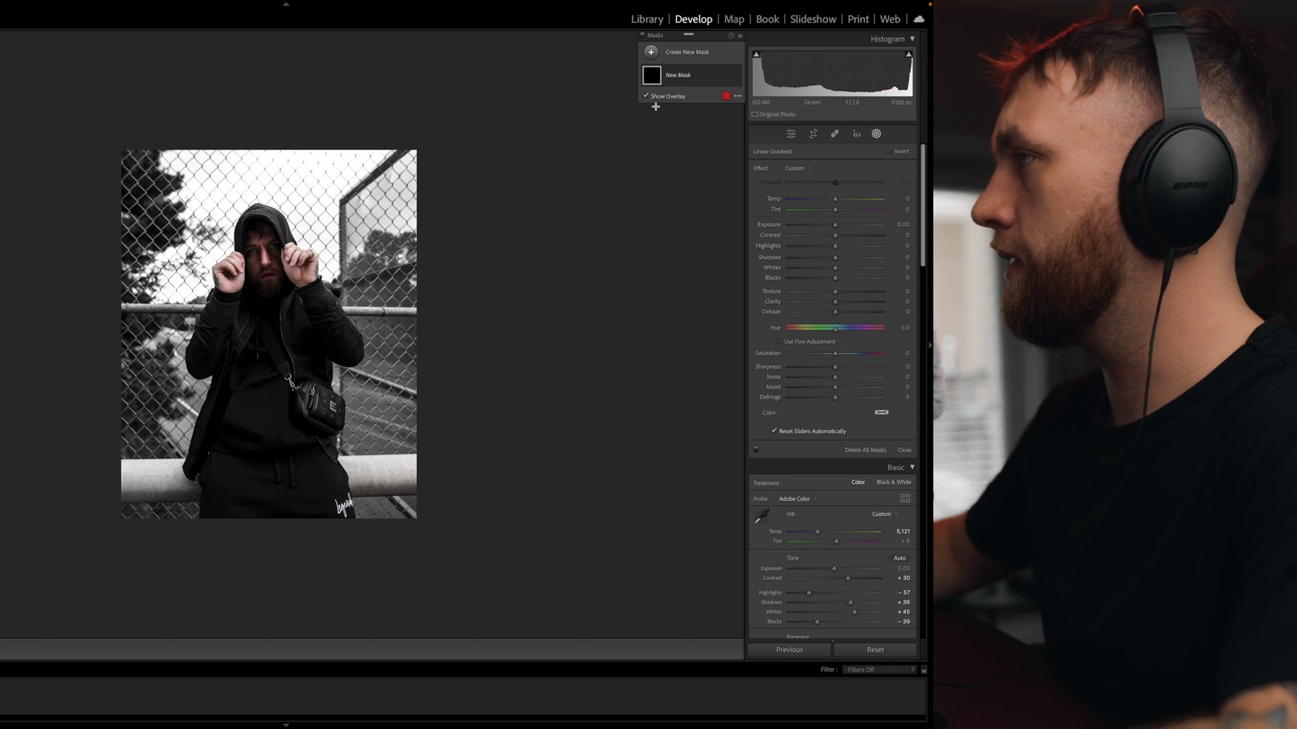
drag(271, 523, 271, 350)
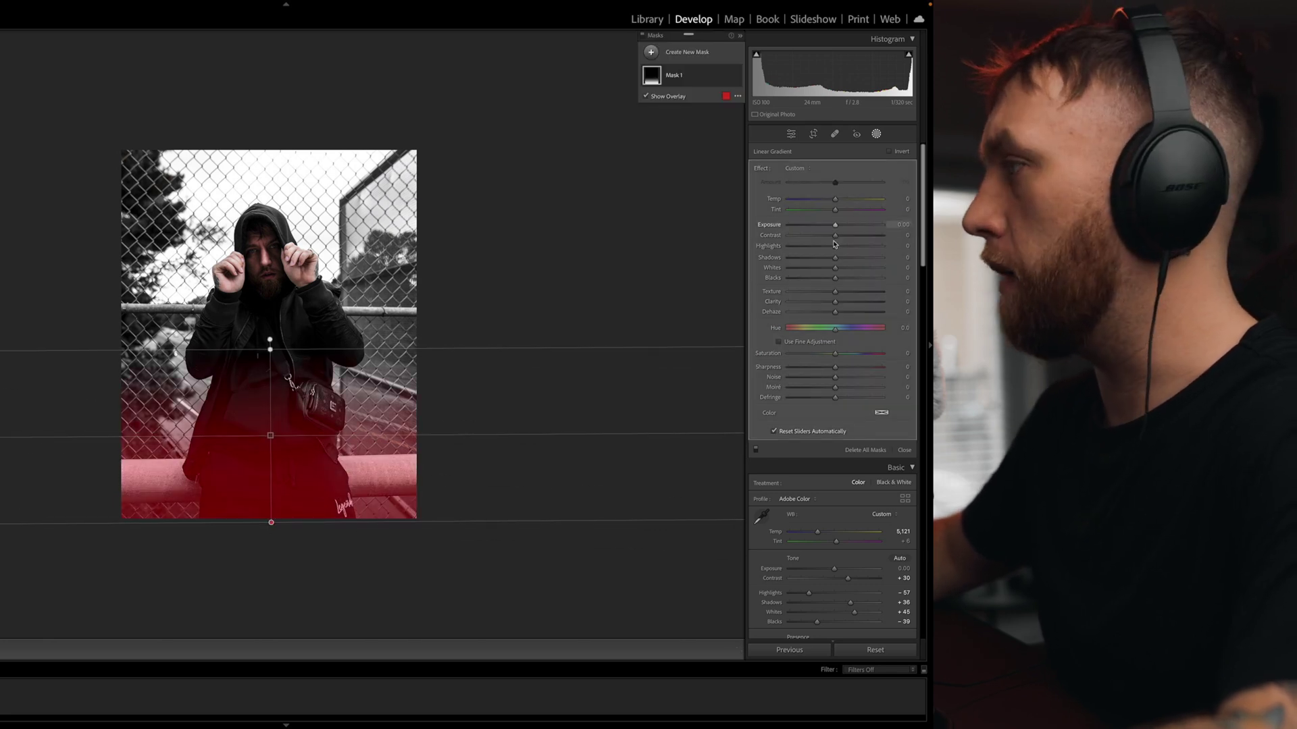
drag(835, 224, 822, 225)
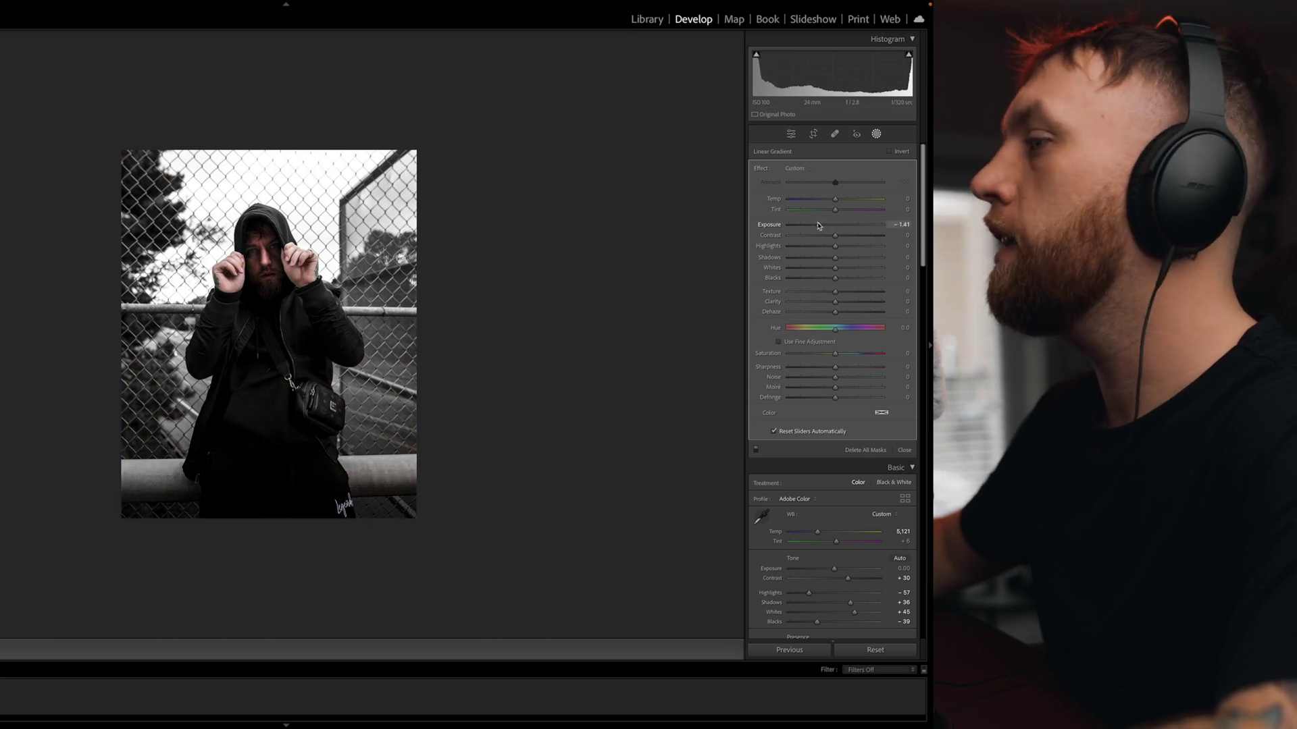
drag(818, 225, 818, 225)
Step: Add a linear gradient mask from the photo's left edge inward and set its exposure to −1.00
click(653, 53)
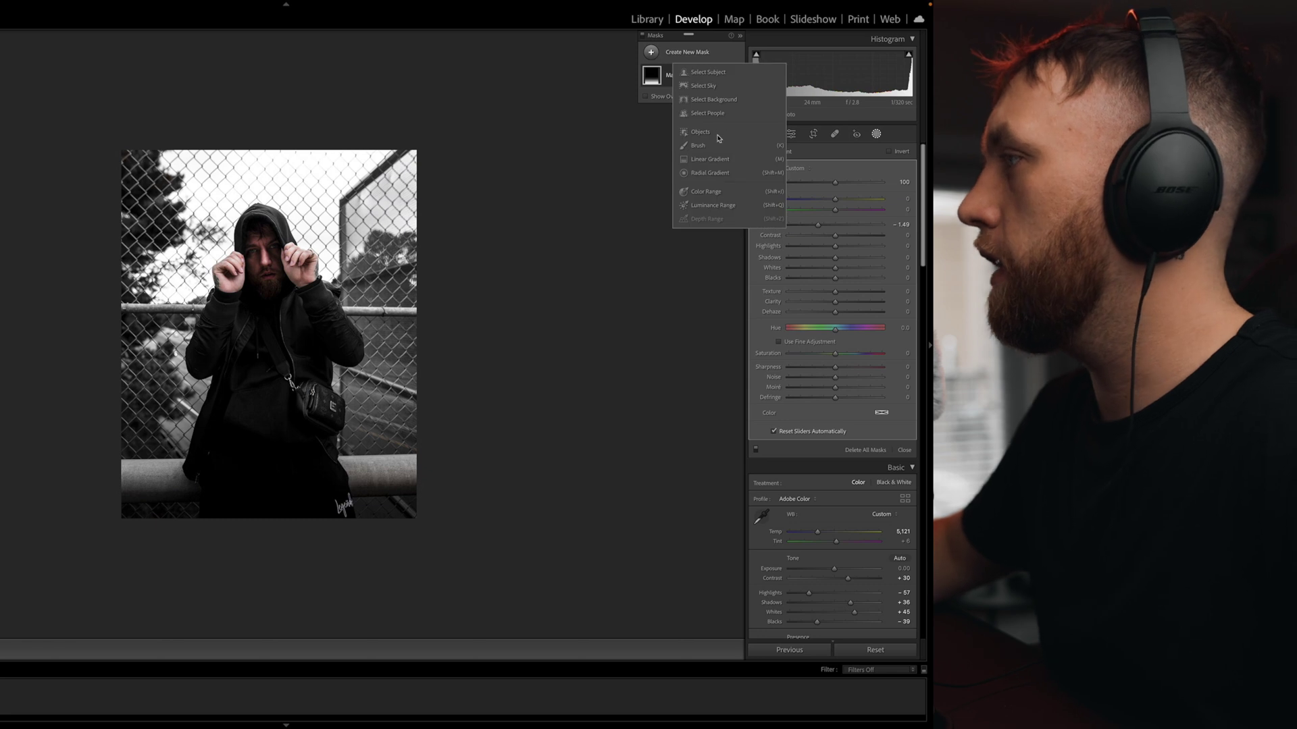
click(711, 159)
drag(130, 322, 215, 311)
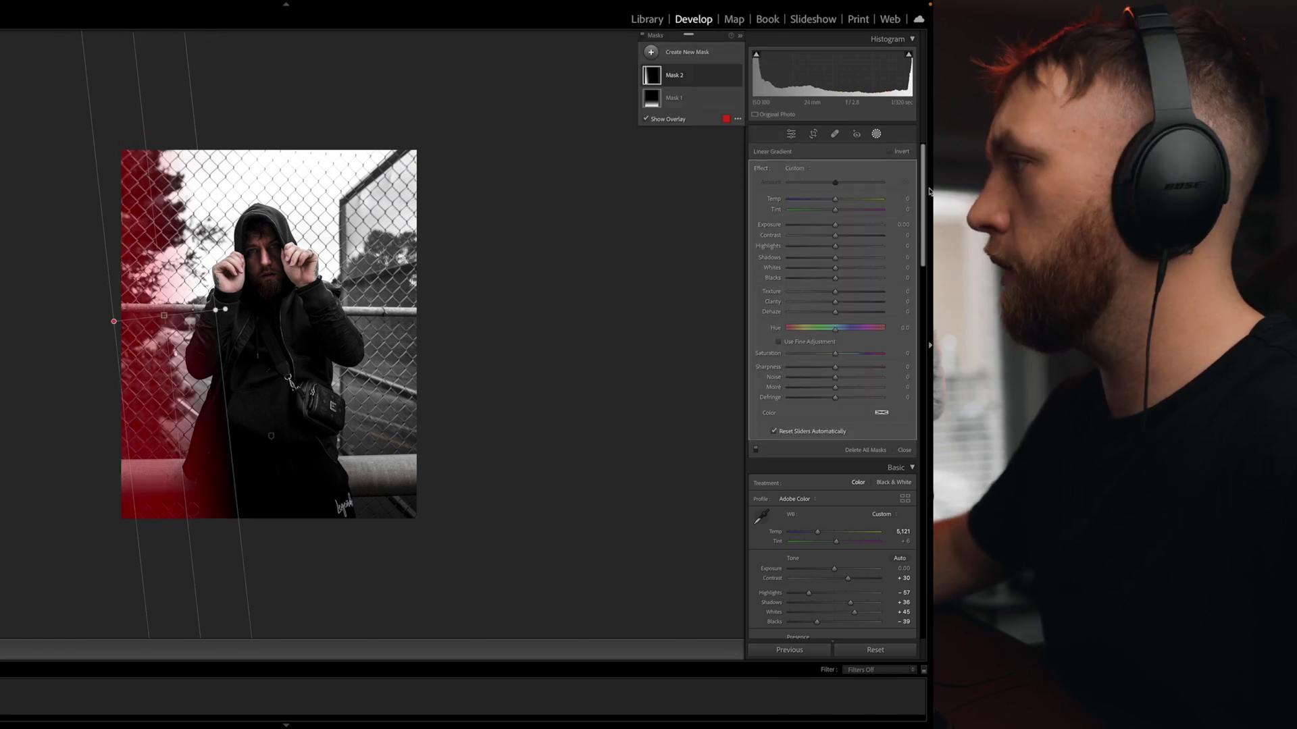
drag(835, 225, 824, 227)
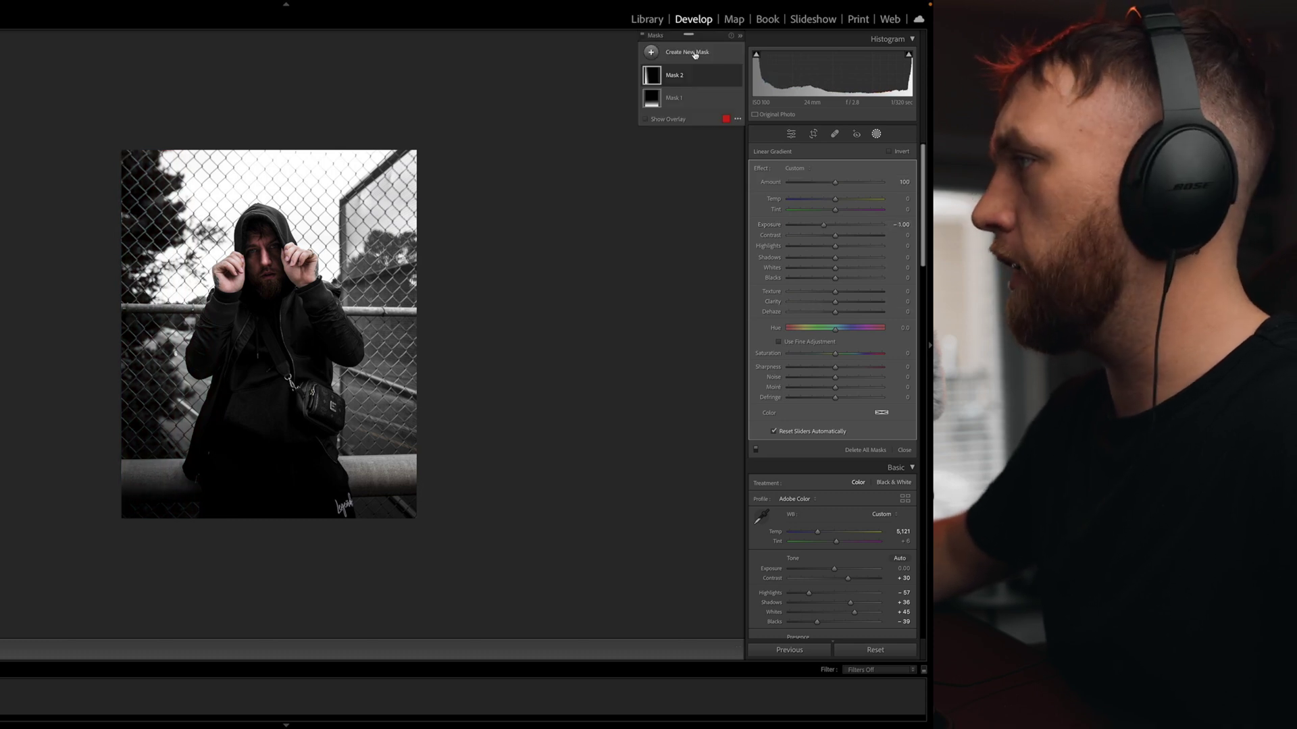
Step: Add a linear gradient mask from the photo's right edge inward with exposure −1.01, and compare the edit with the original
click(651, 53)
click(706, 159)
drag(437, 312, 353, 299)
drag(835, 226, 823, 227)
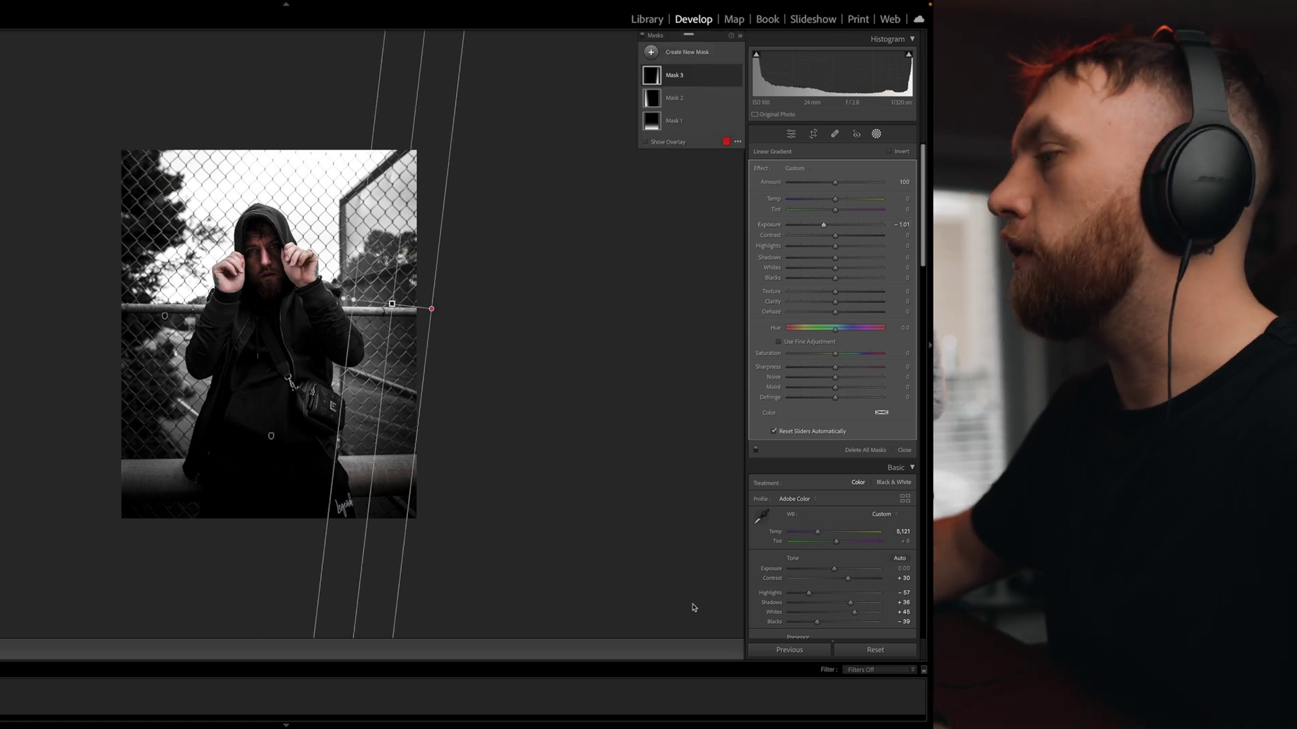
click(674, 512)
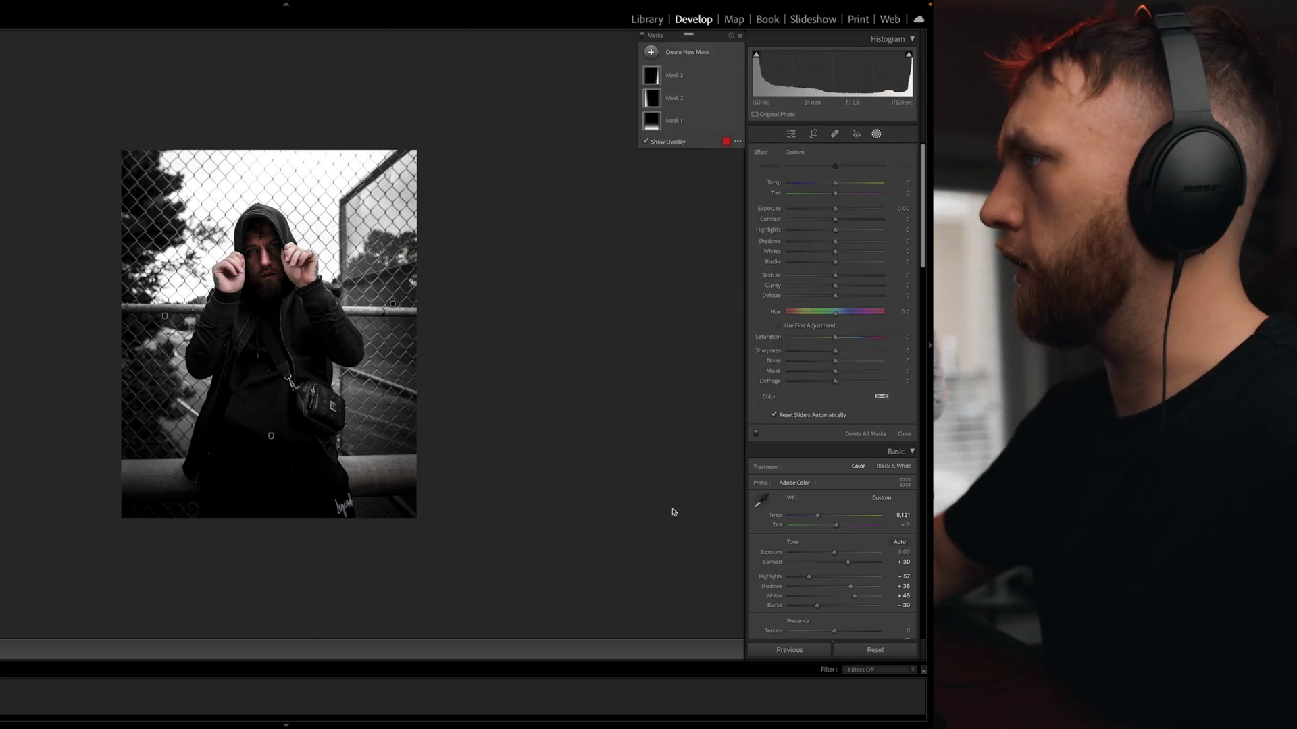
key(shift+w)
key(backslash)
key(backslash)
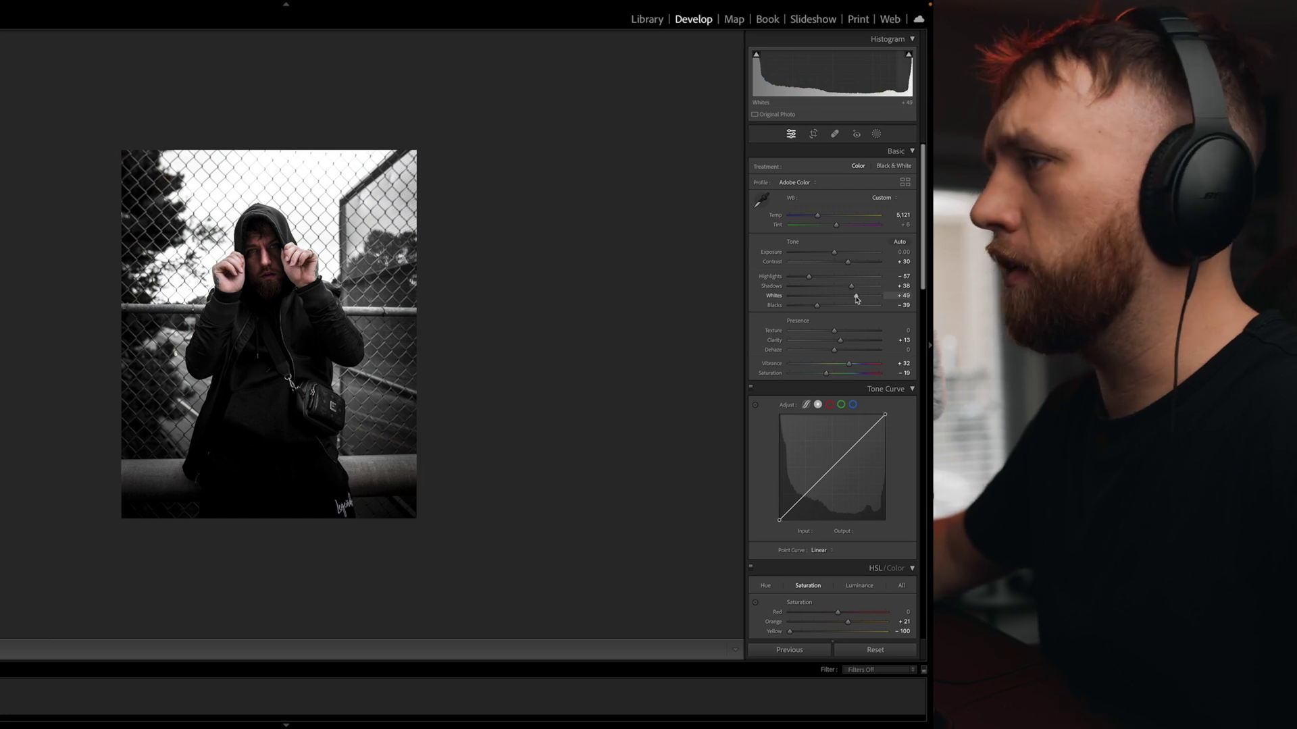
Step: Shape a gentle S-shaped tone curve with a shadow point at 46/40 and a highlight point at 173/178
scroll(841, 277, down, 3)
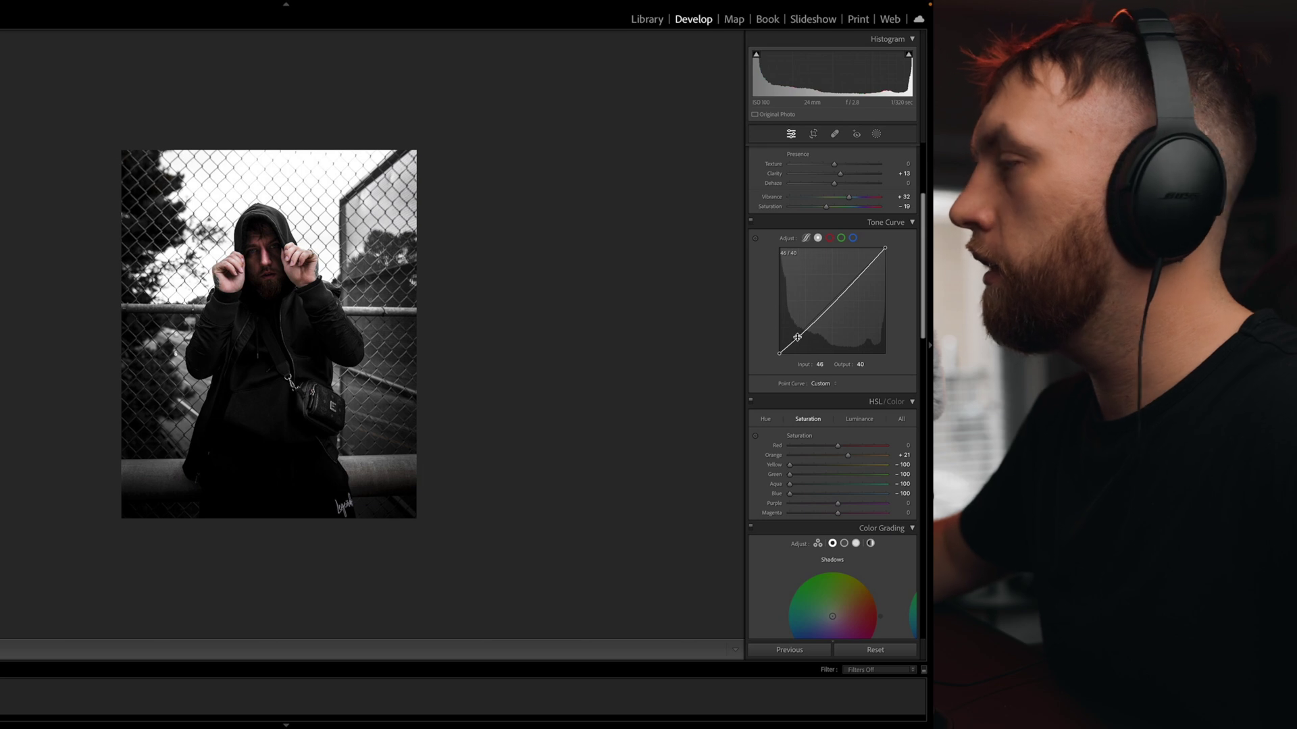
drag(853, 283, 852, 282)
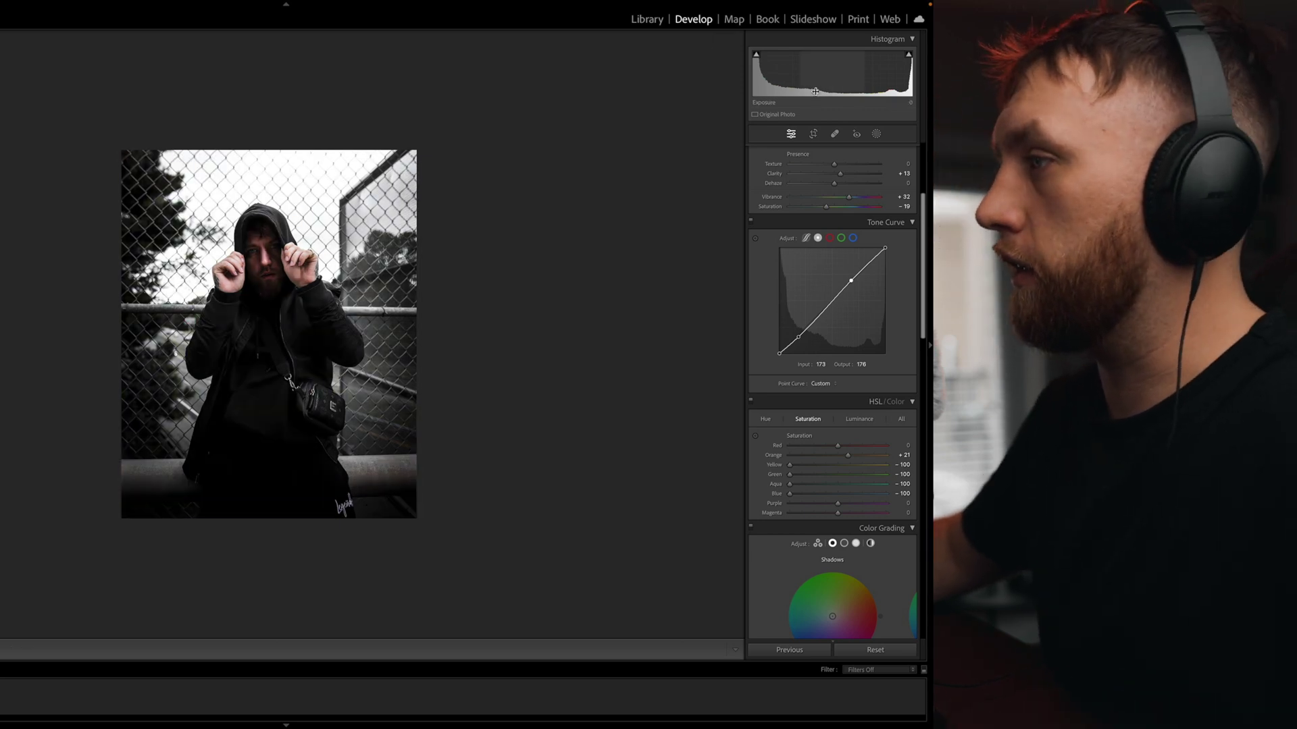
Step: Create a brush mask and paint it over the man's face, beard and the inside of the hood
key(z)
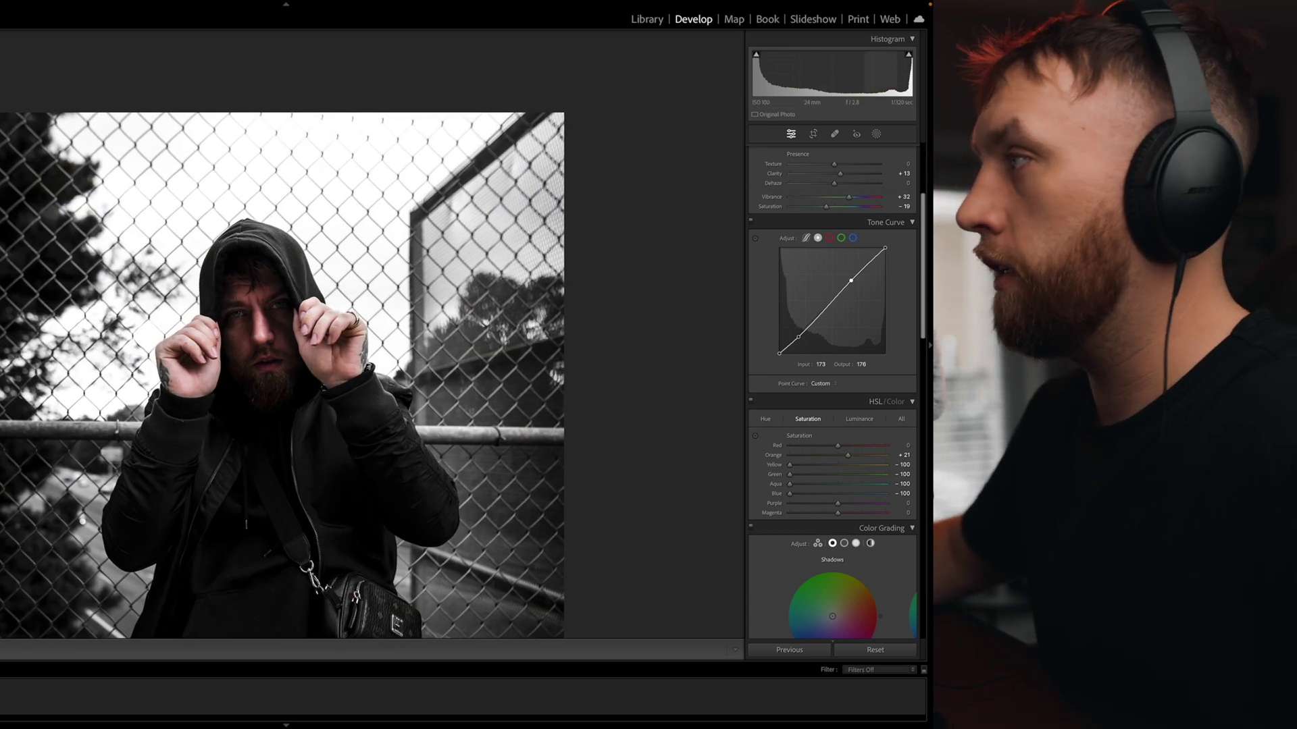
click(876, 134)
click(652, 53)
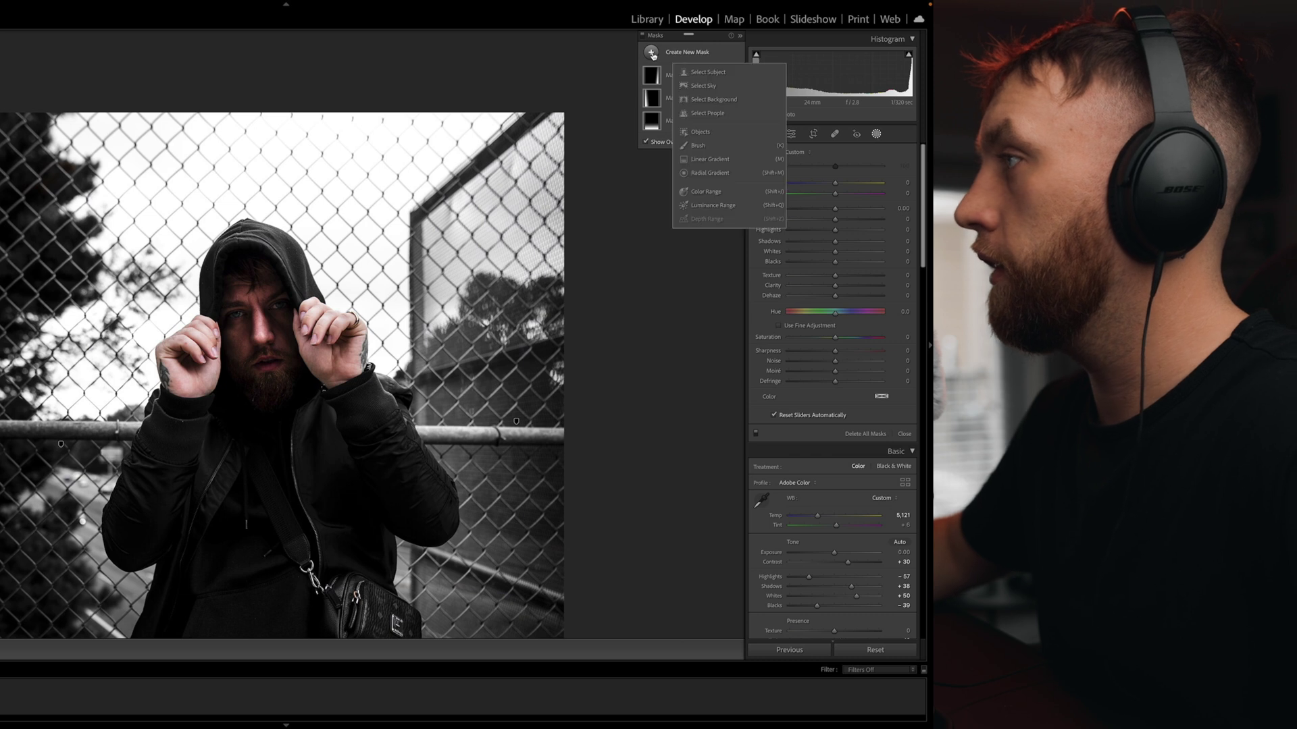
click(699, 146)
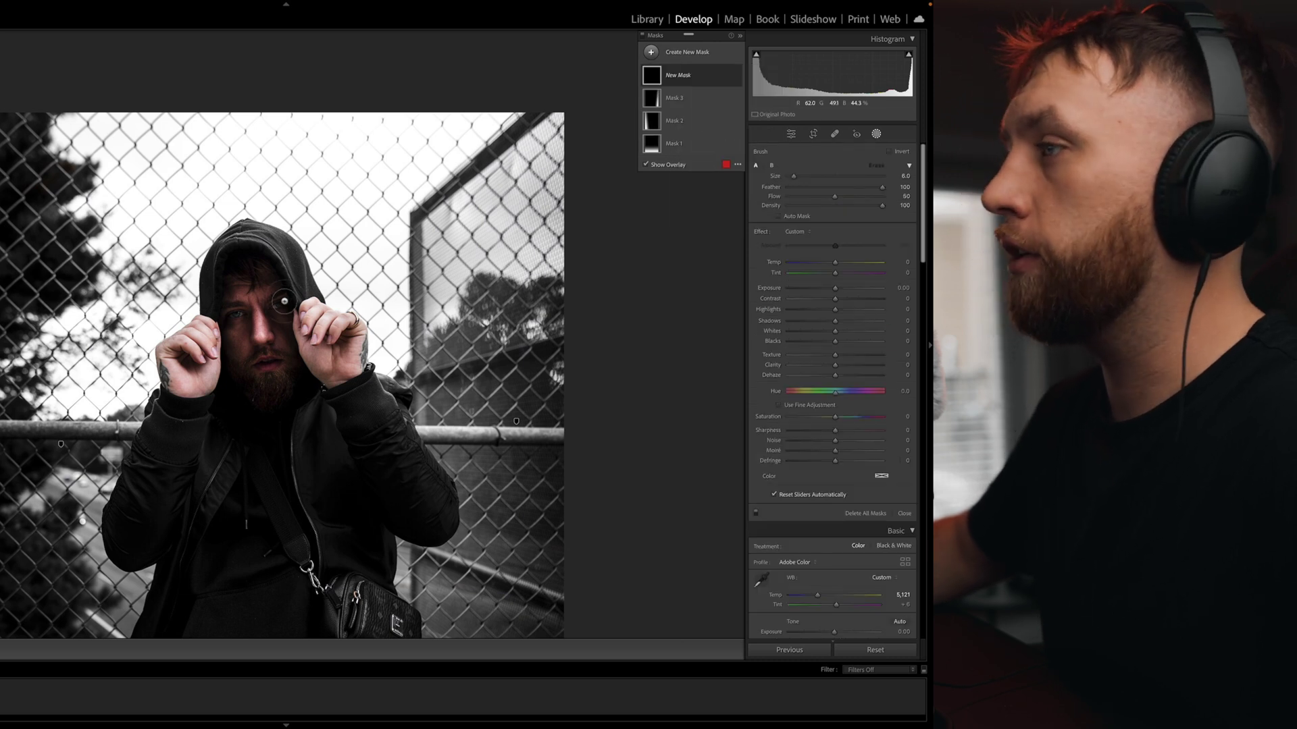
mouse_move(238, 272)
mouse_down()
mouse_move(216, 316)
mouse_move(237, 399)
mouse_move(228, 373)
mouse_move(270, 415)
mouse_move(299, 392)
mouse_up()
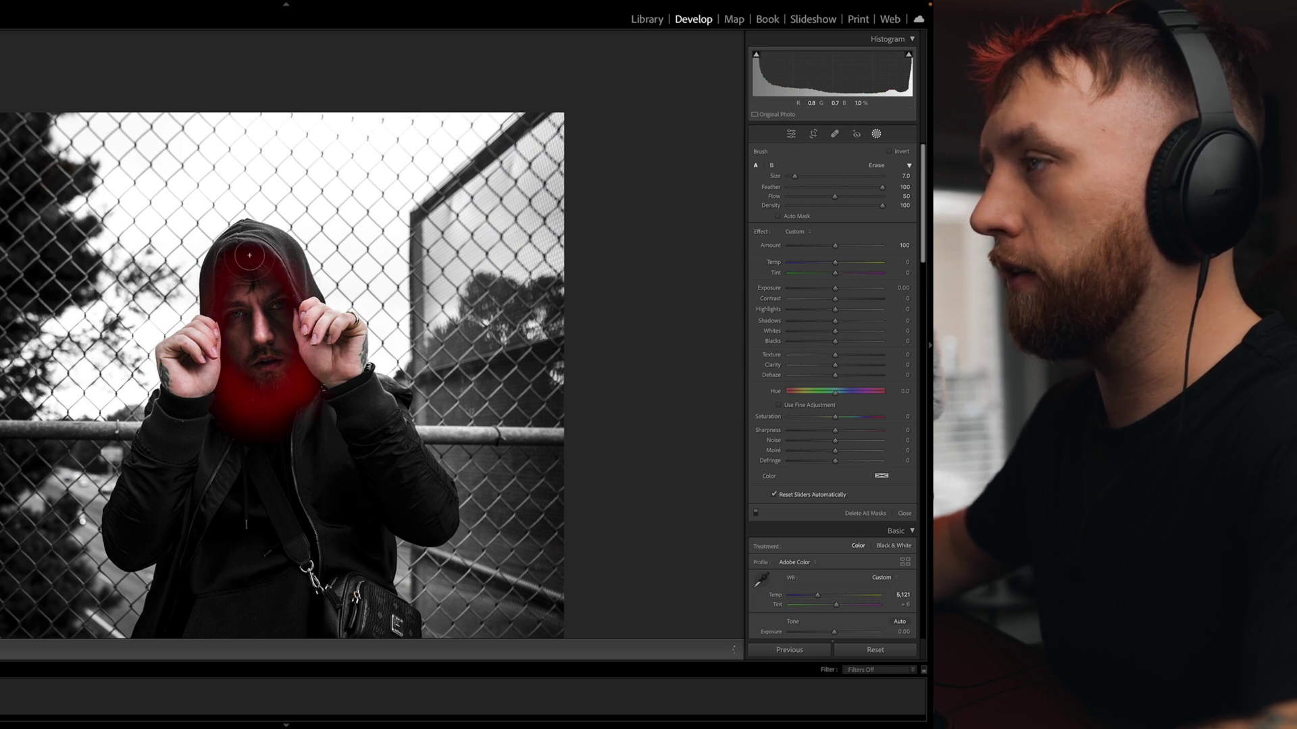
Step: Brighten the face mask by setting its exposure to 0.60, leaving its shadows at the default
mouse_move(835, 321)
mouse_down()
mouse_move(926, 329)
mouse_move(768, 331)
mouse_move(909, 331)
mouse_move(817, 330)
mouse_up()
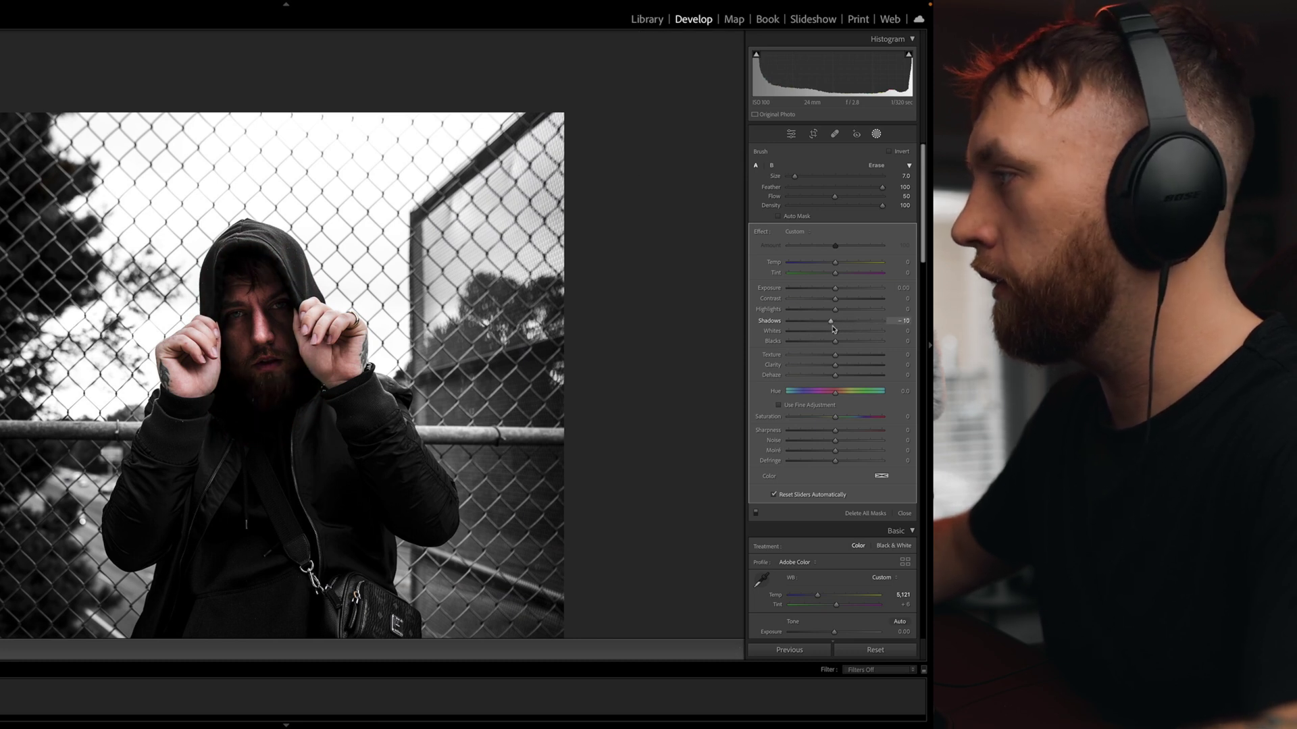
double_click(834, 329)
drag(835, 290, 840, 292)
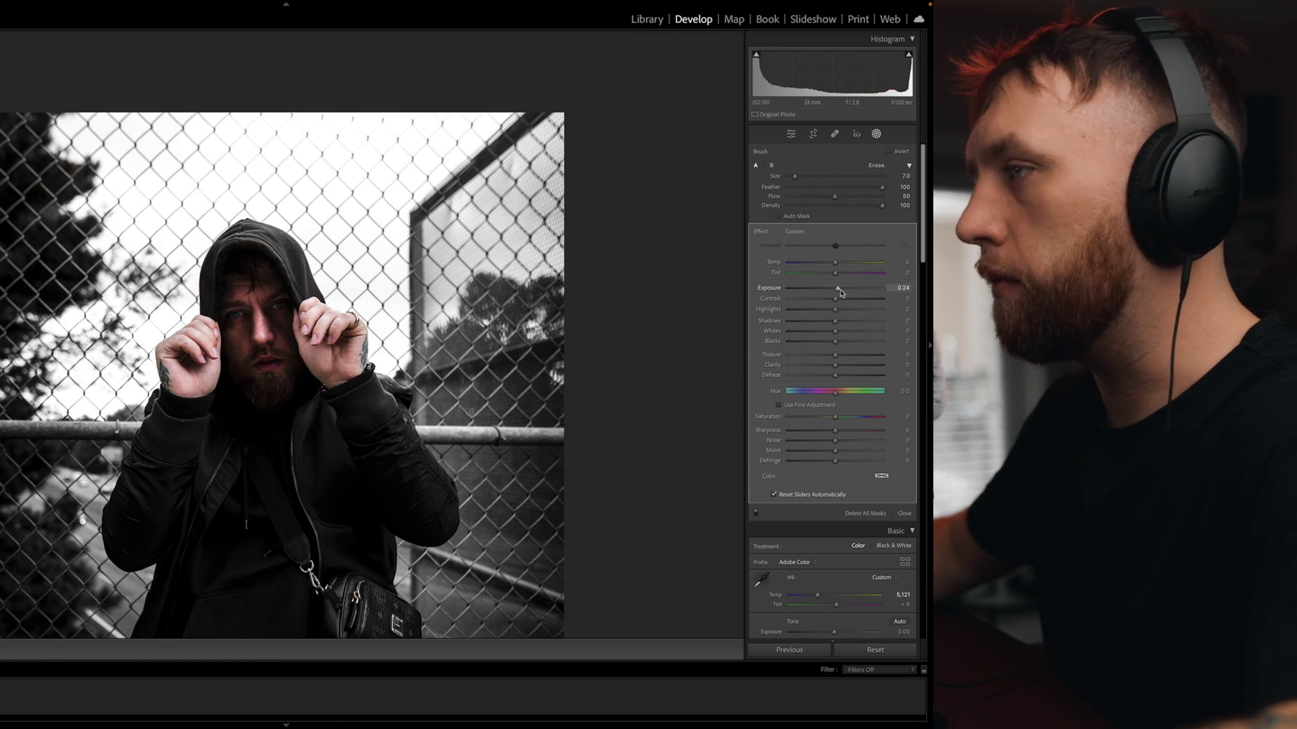
drag(844, 294, 844, 292)
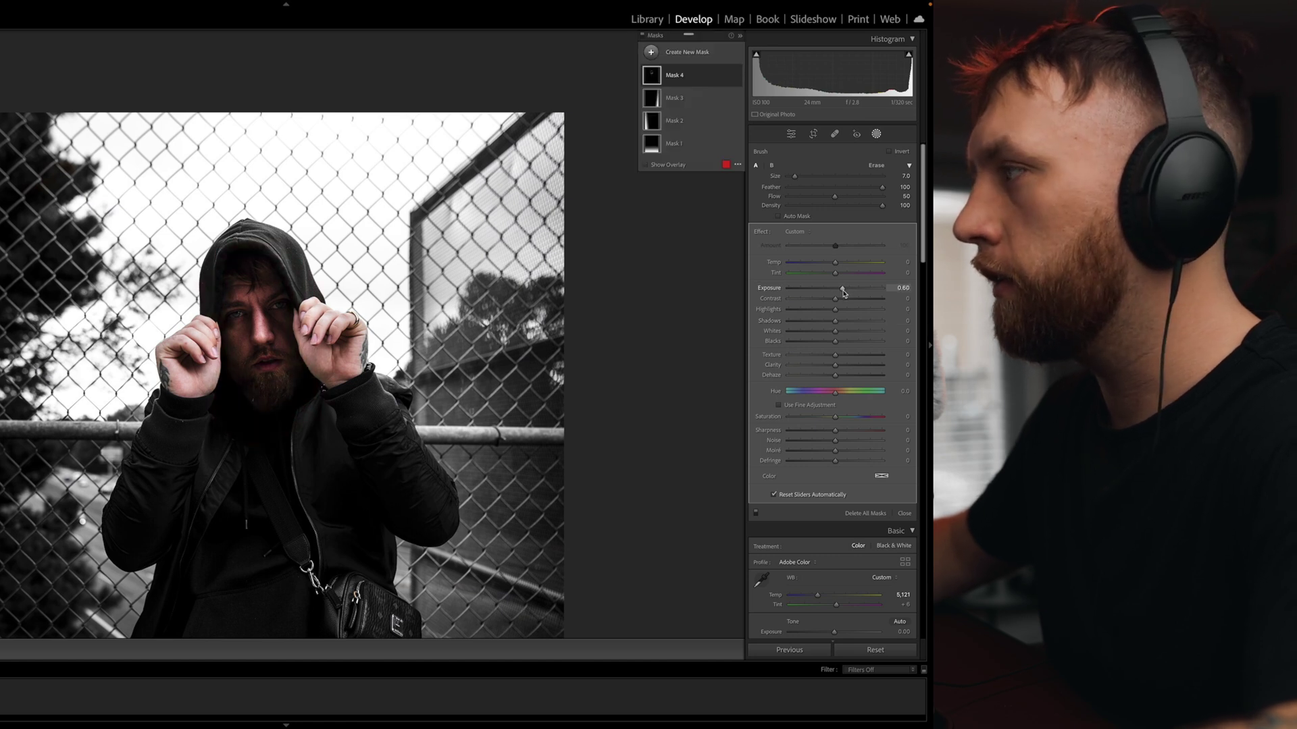
Step: Brush additional coverage of the brightening mask over the face, and compare the whole photo with the original
mouse_move(285, 321)
mouse_down()
mouse_move(297, 356)
mouse_move(236, 343)
mouse_up()
mouse_move(274, 302)
mouse_down()
mouse_move(290, 304)
mouse_move(237, 317)
mouse_up()
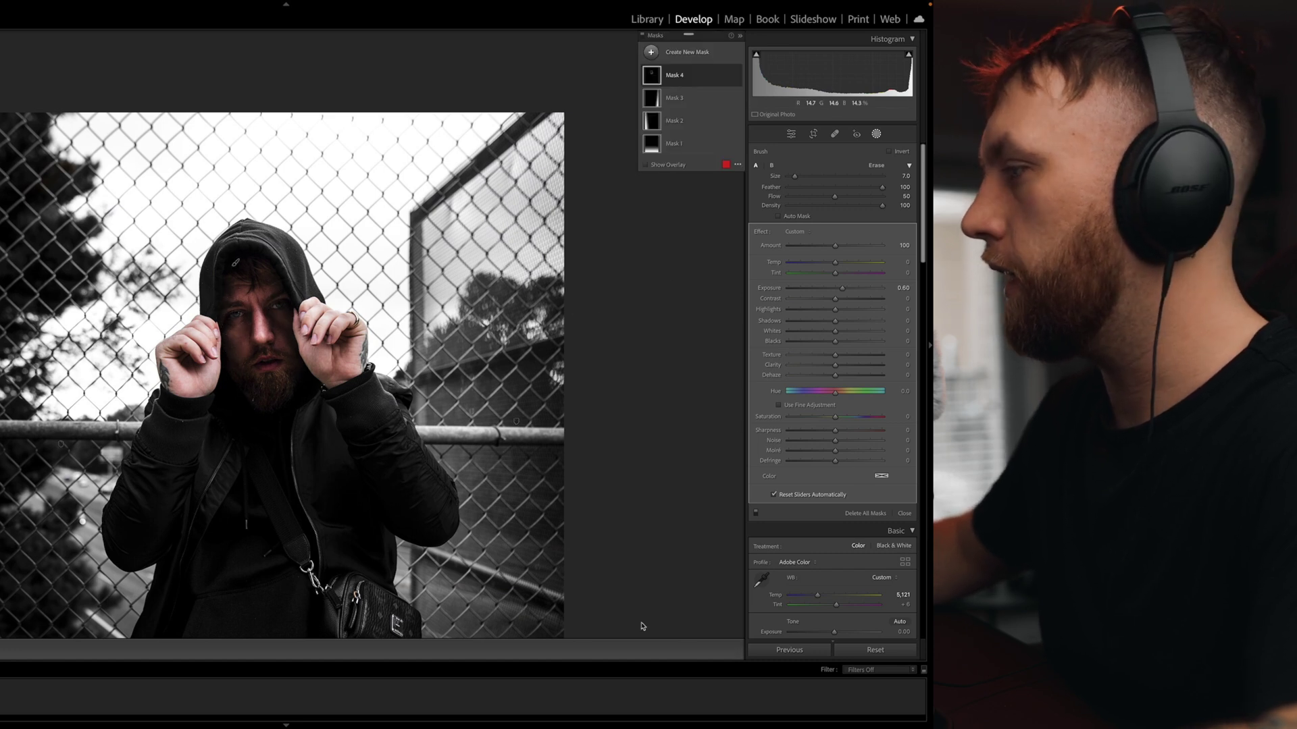
key(shift+w)
key(super+minus)
key(super+minus)
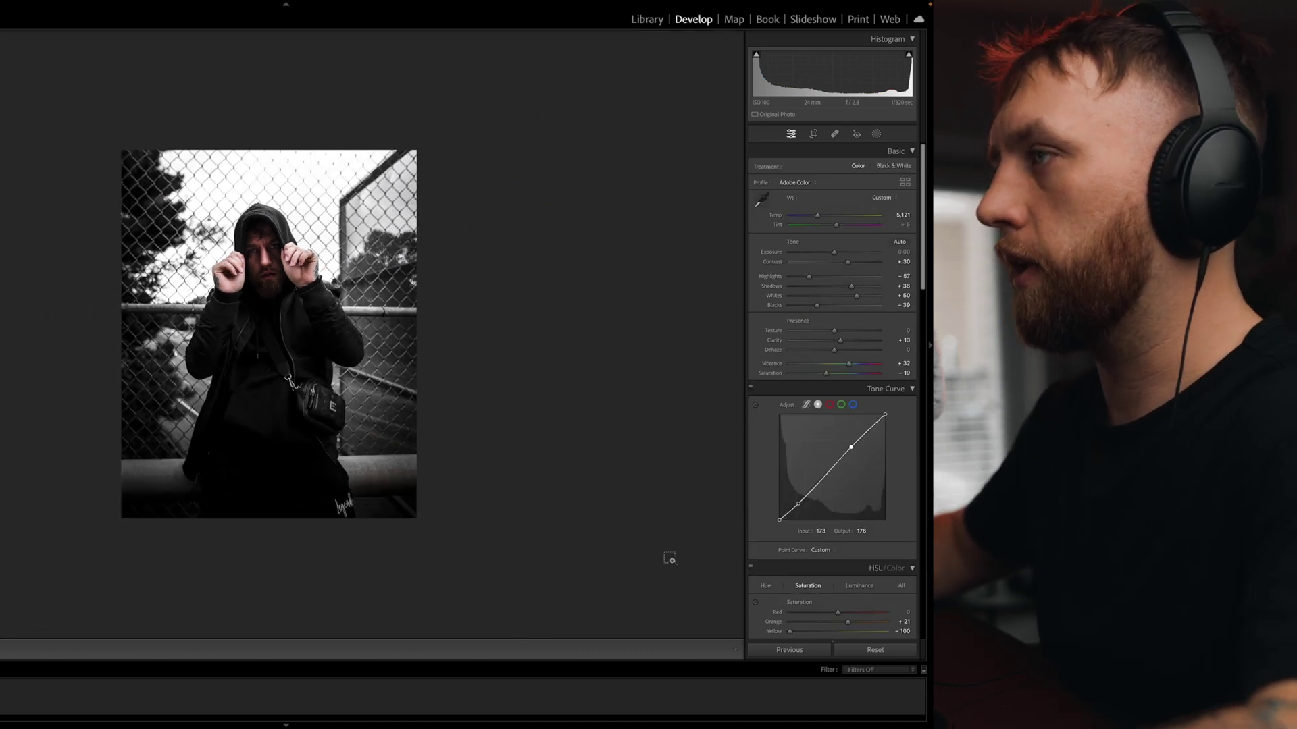
key(backslash)
key(backslash)
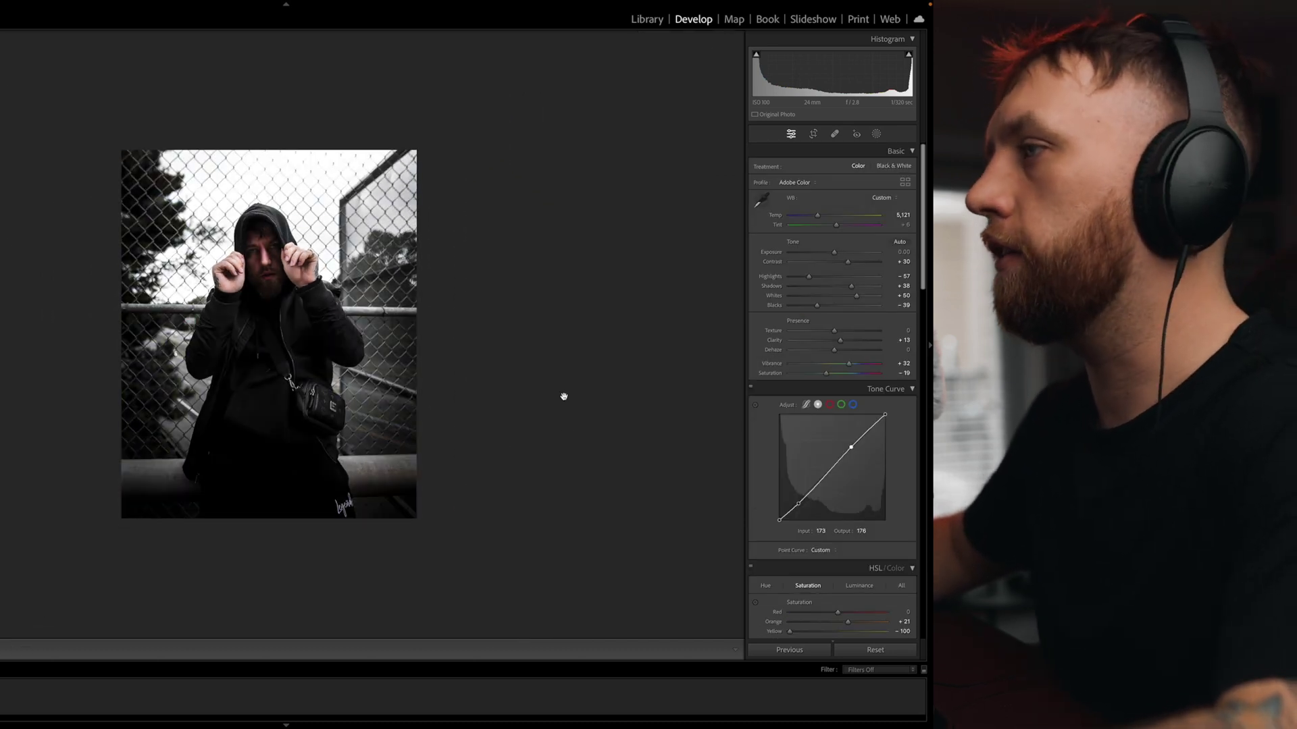
Step: Tint the shadows teal with Color Grading by entering a hue and saturation
scroll(831, 473, down, 6)
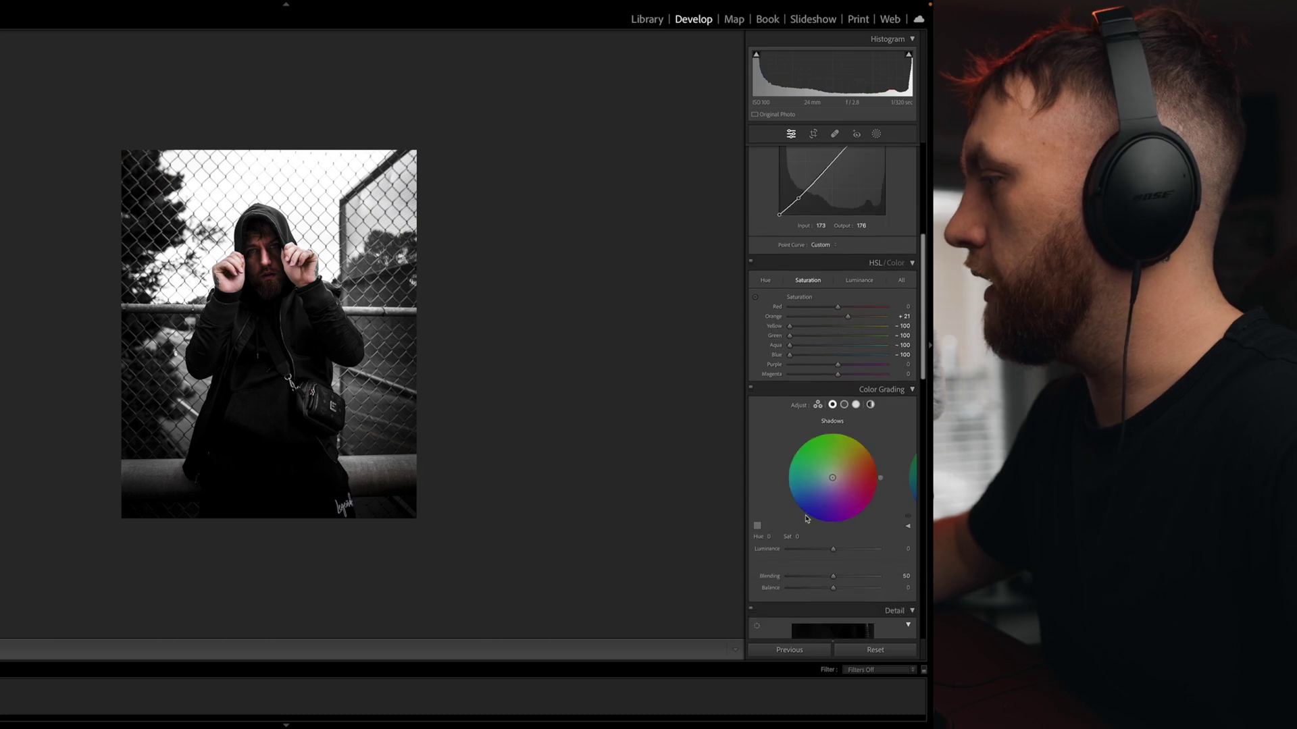
click(770, 536)
text(2)
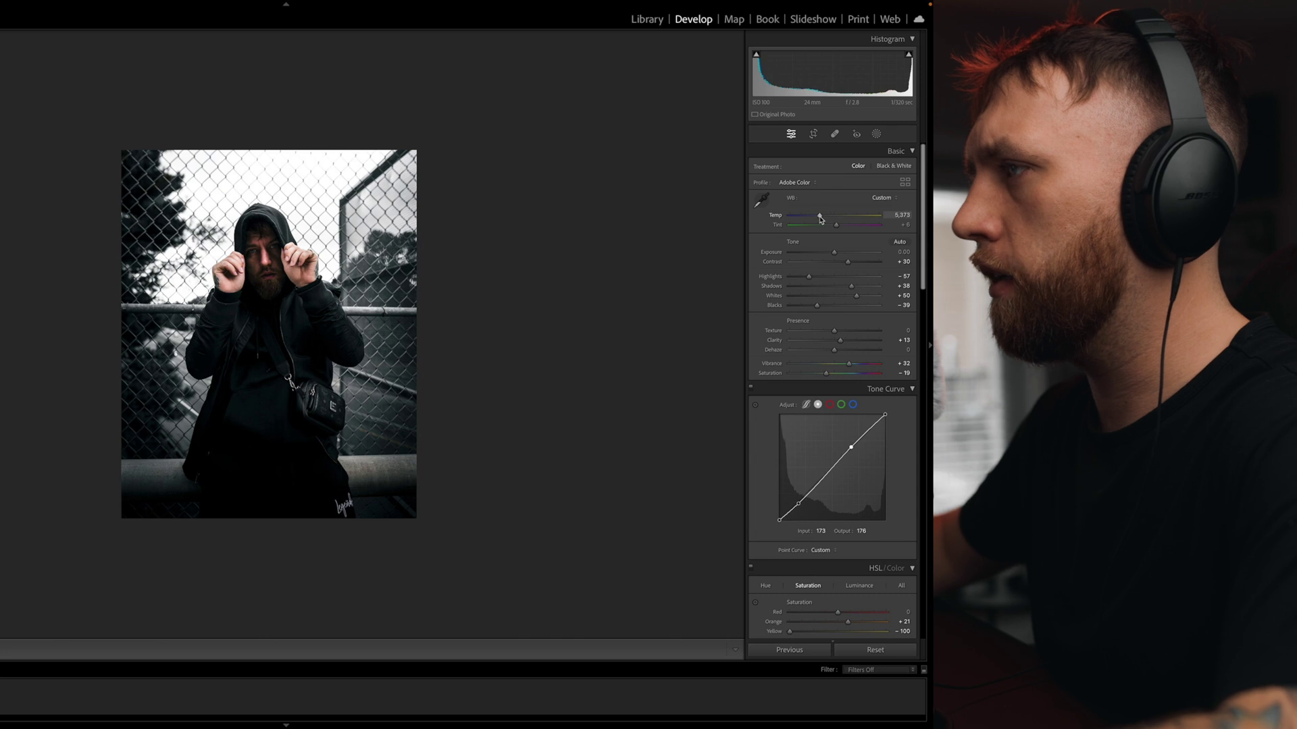
Step: Rebalance the photo's white balance with temperature 5,420 and tint +12
drag(821, 219, 823, 219)
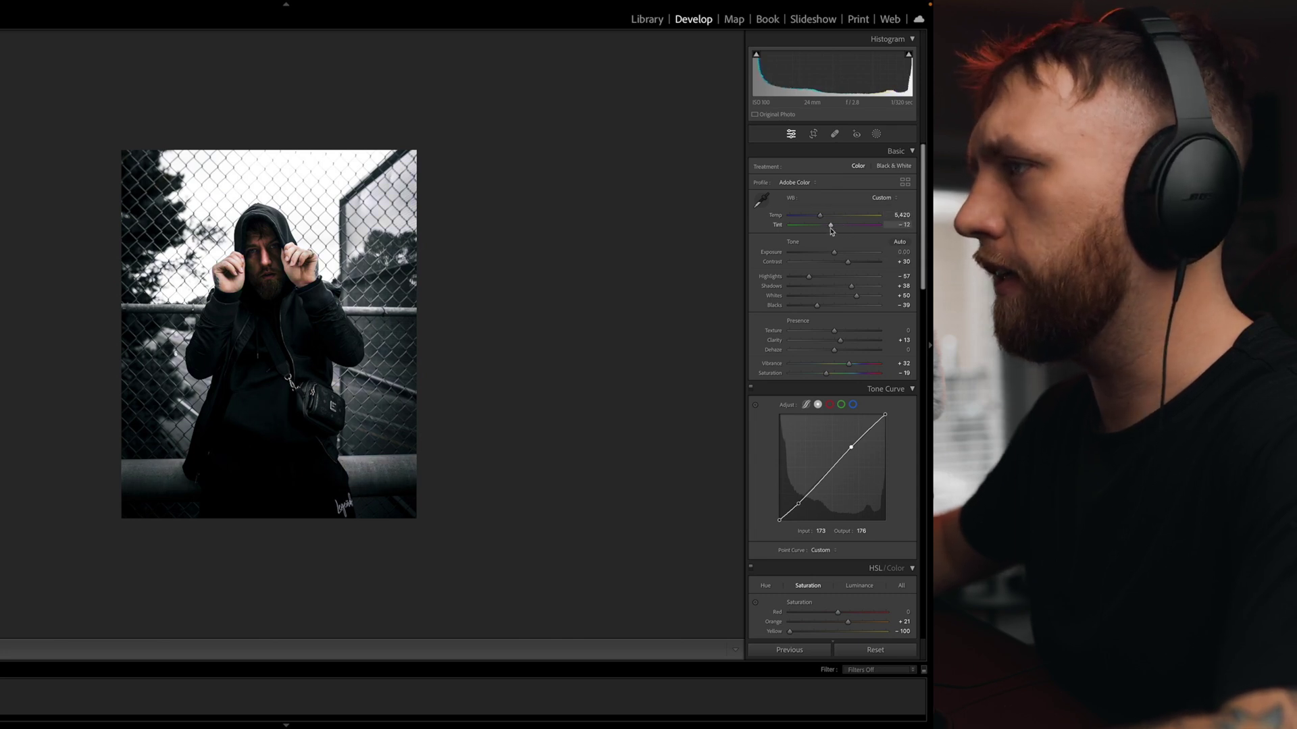
click(838, 232)
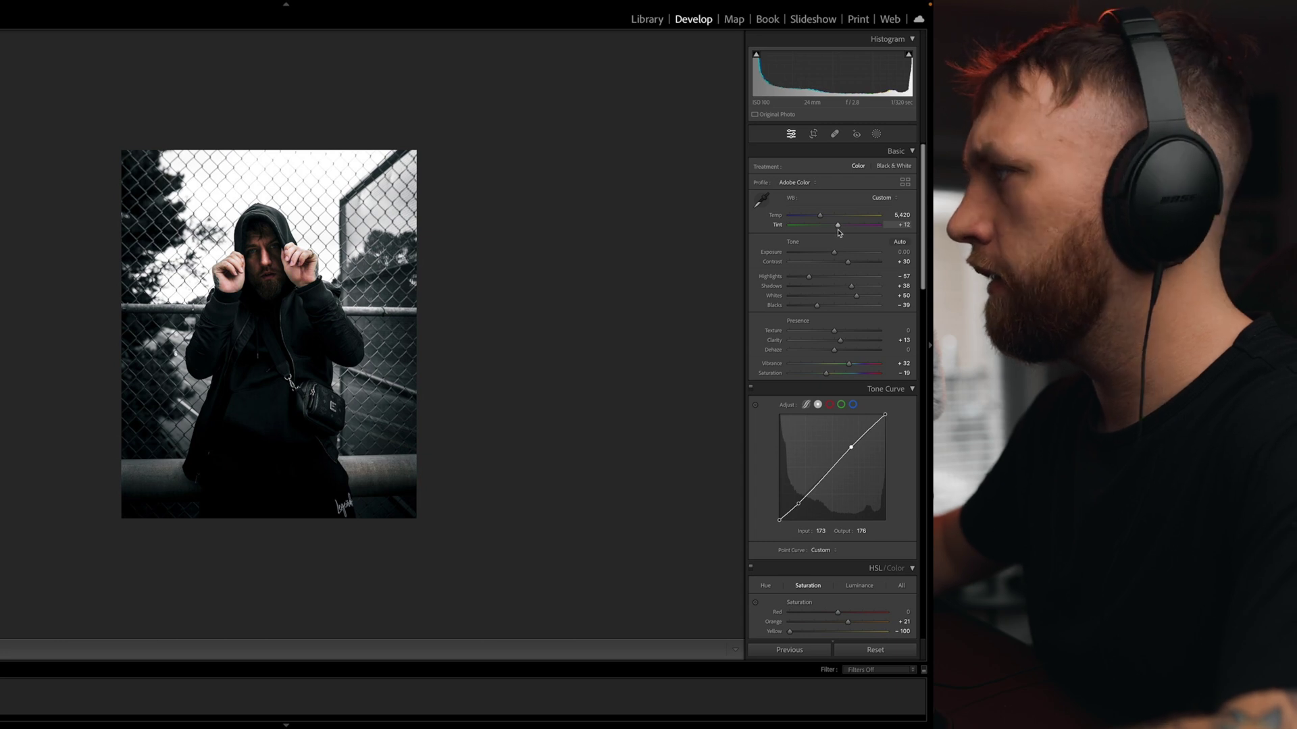
Step: Set the portrait's shadows to +29 and compare the edit with the original
key(backslash)
key(backslash)
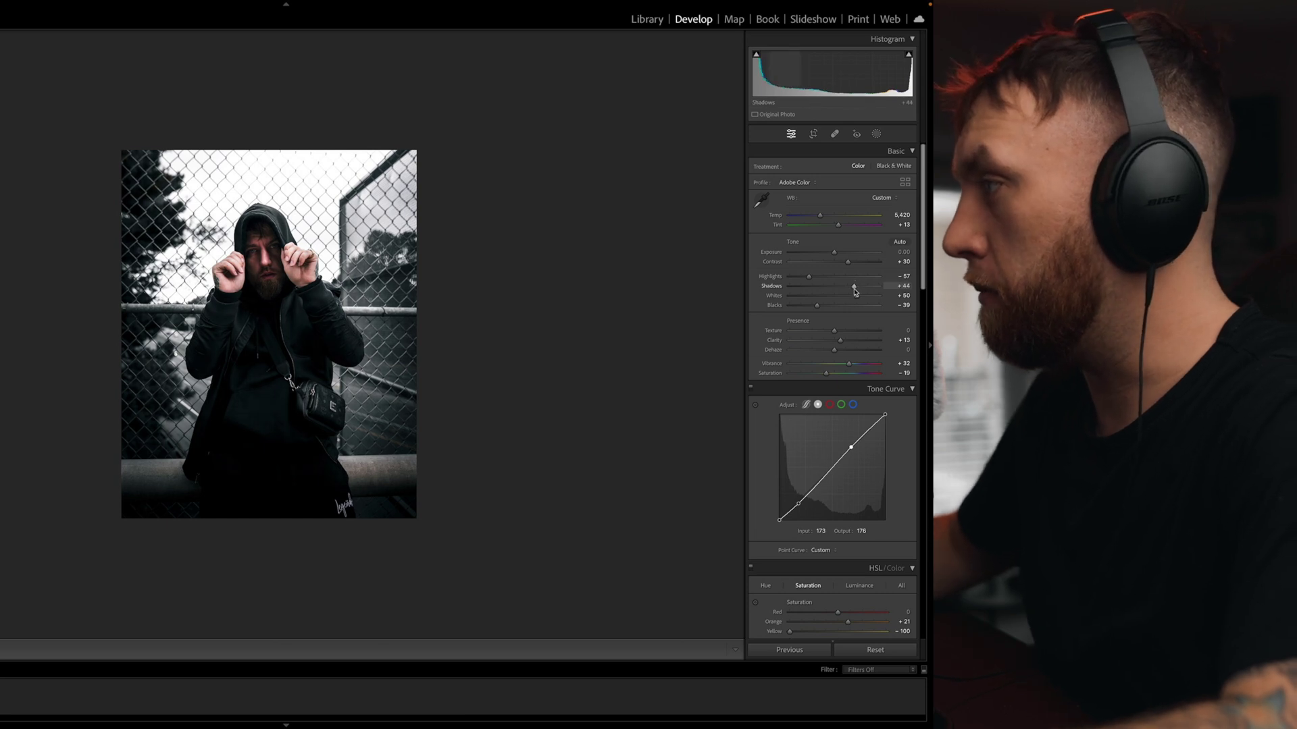
drag(851, 286, 847, 289)
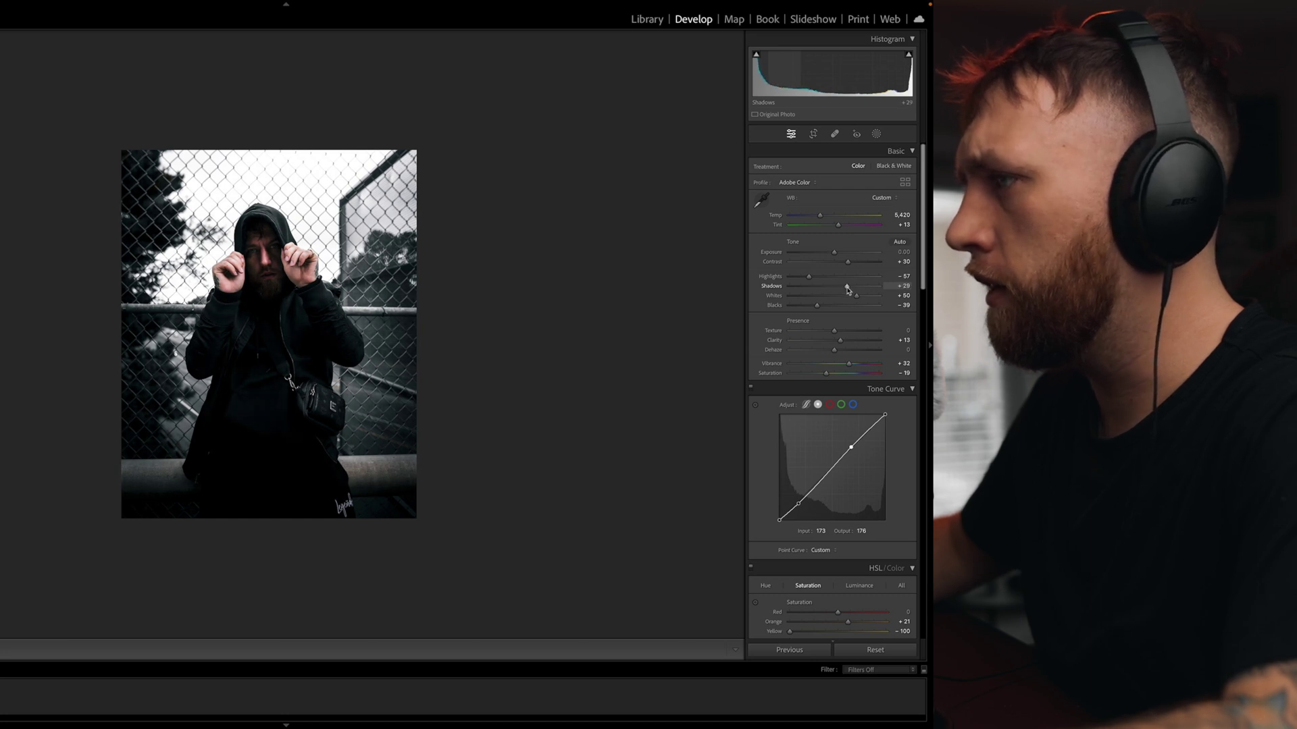
key(backslash)
key(backslash)
Step: Inspect the face and jacket up close, and set the Color Grading shadow saturation to 15
key(z)
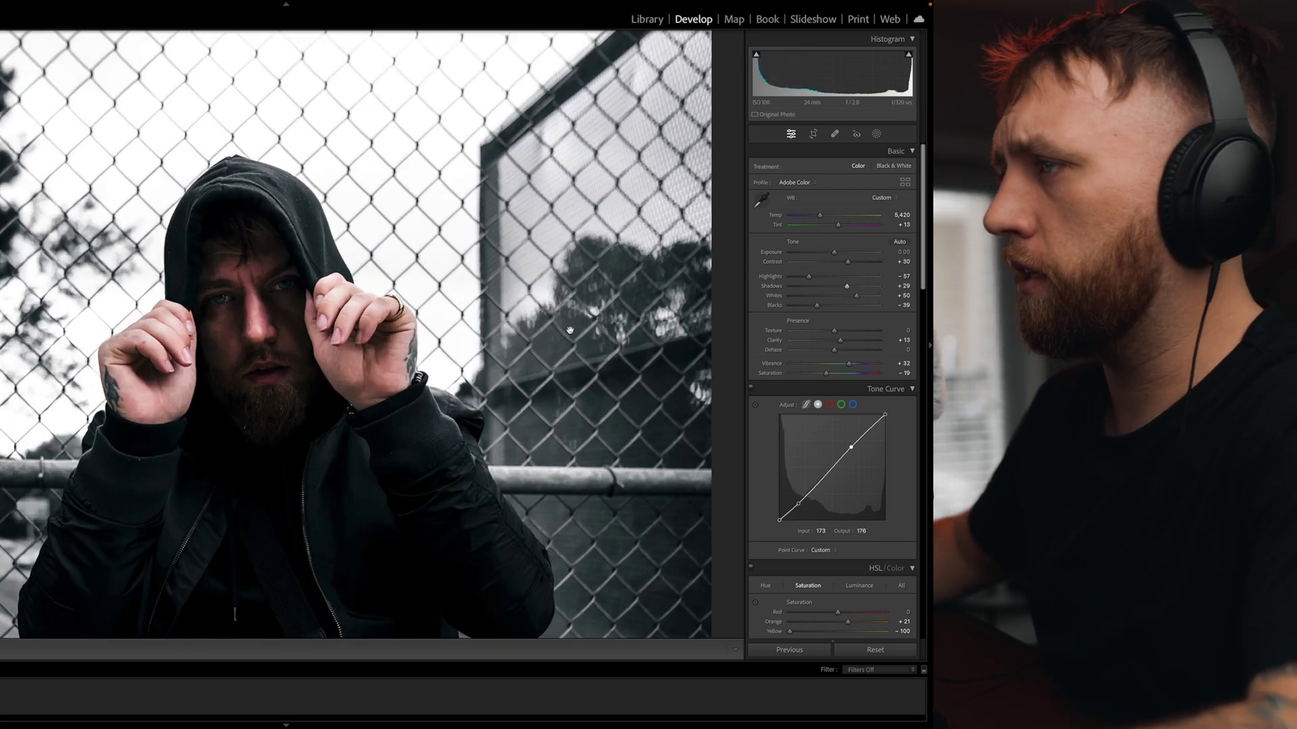
drag(569, 329, 367, 149)
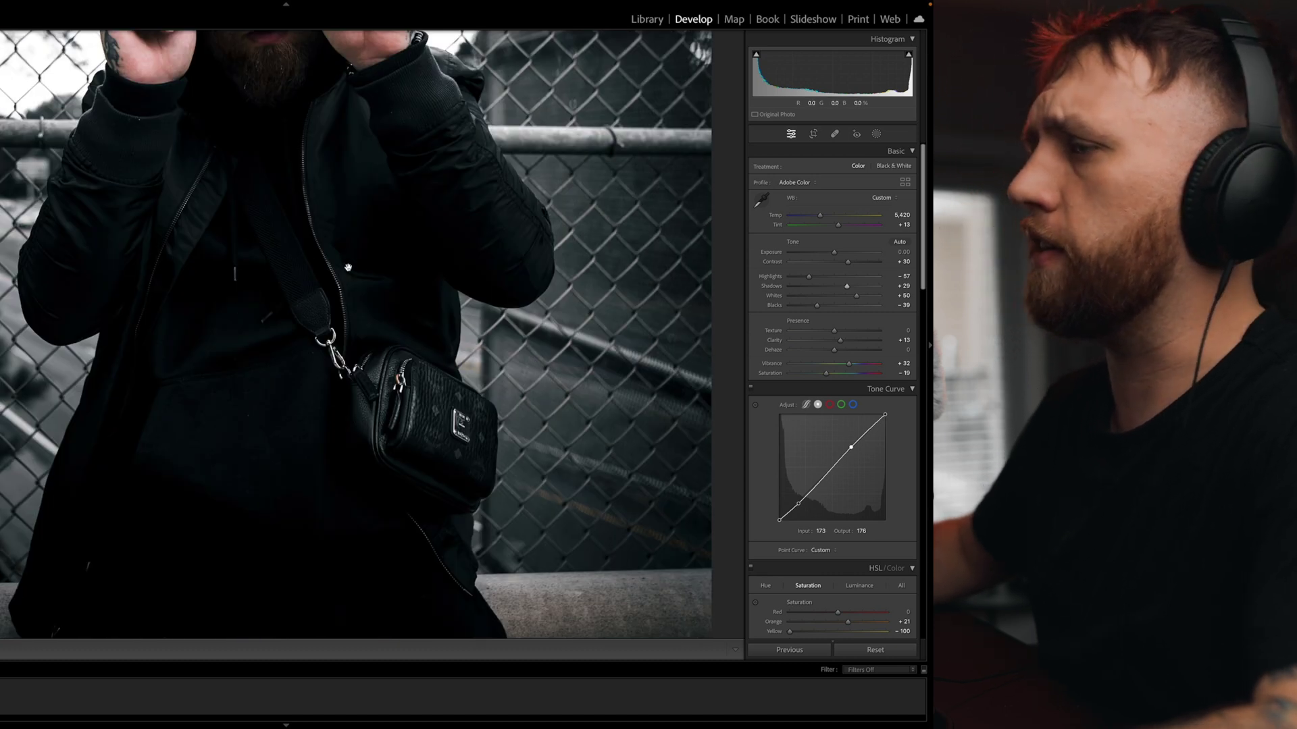
click(588, 266)
key(super+minus)
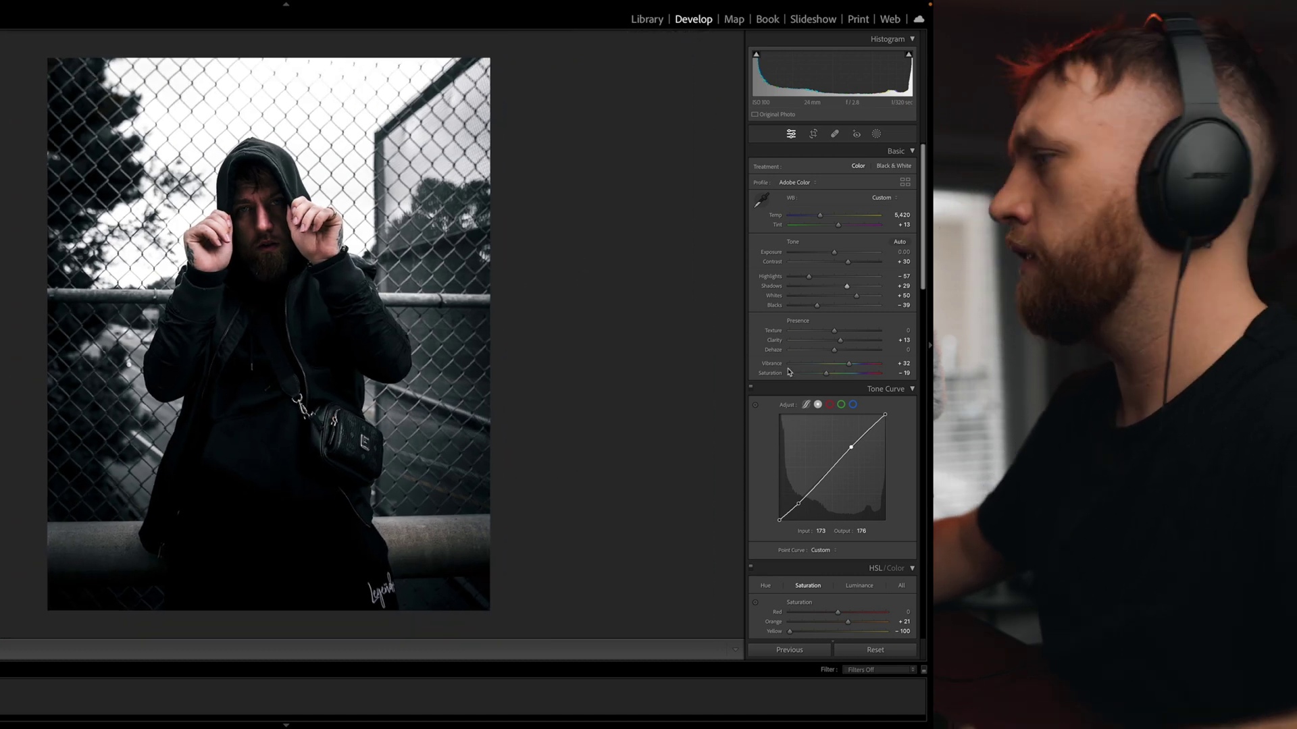
key(super+minus)
scroll(820, 508, down, 10)
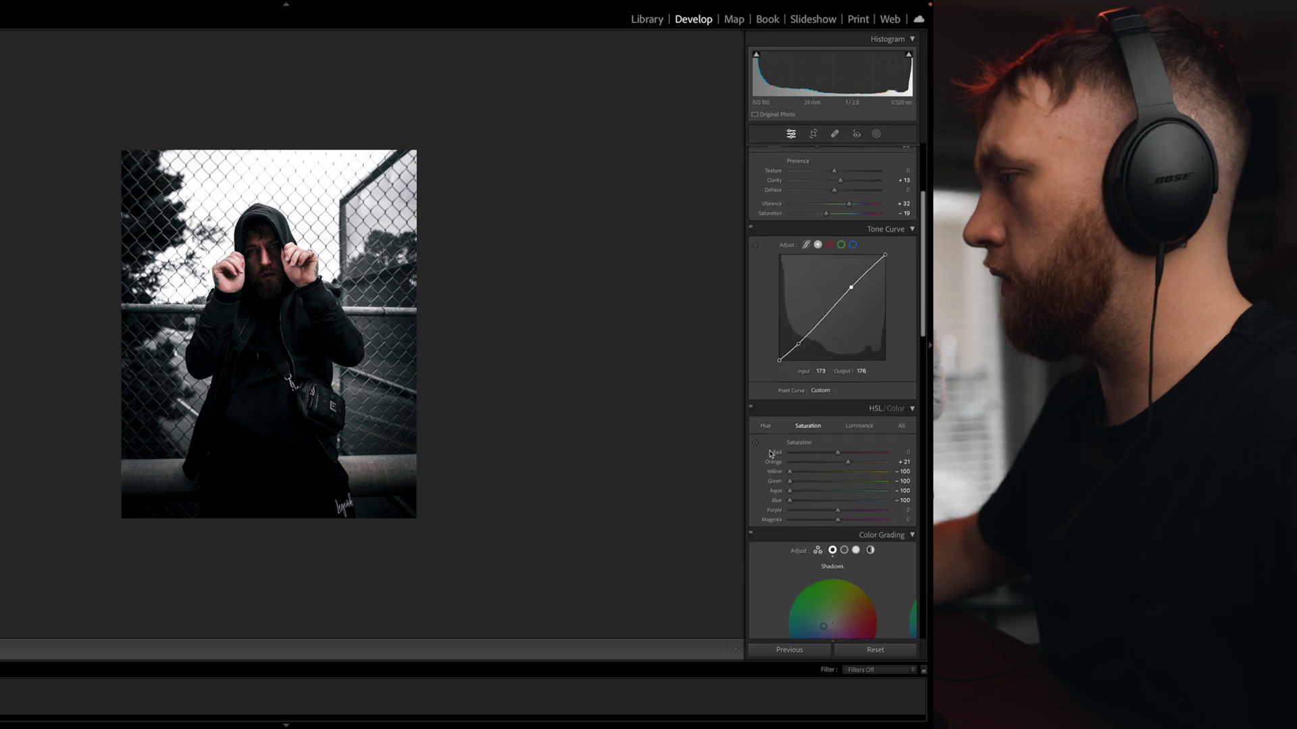
click(800, 505)
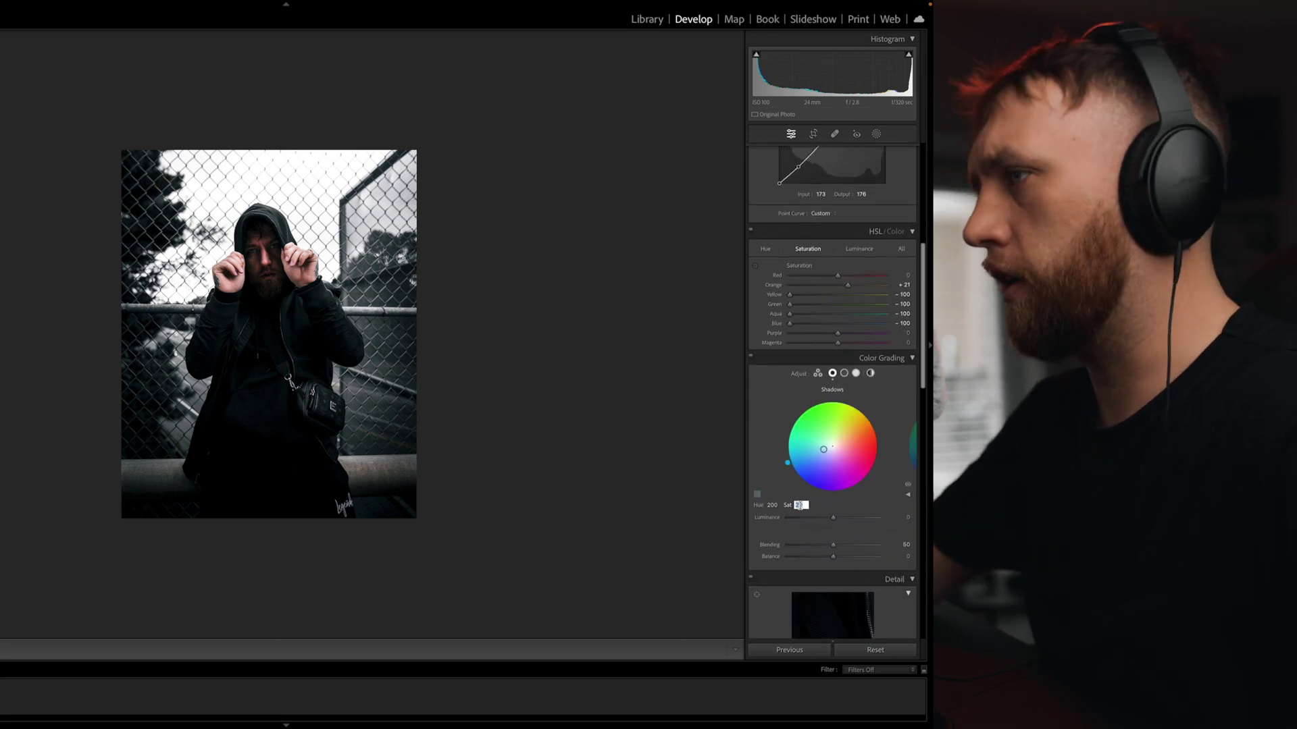
text(15)
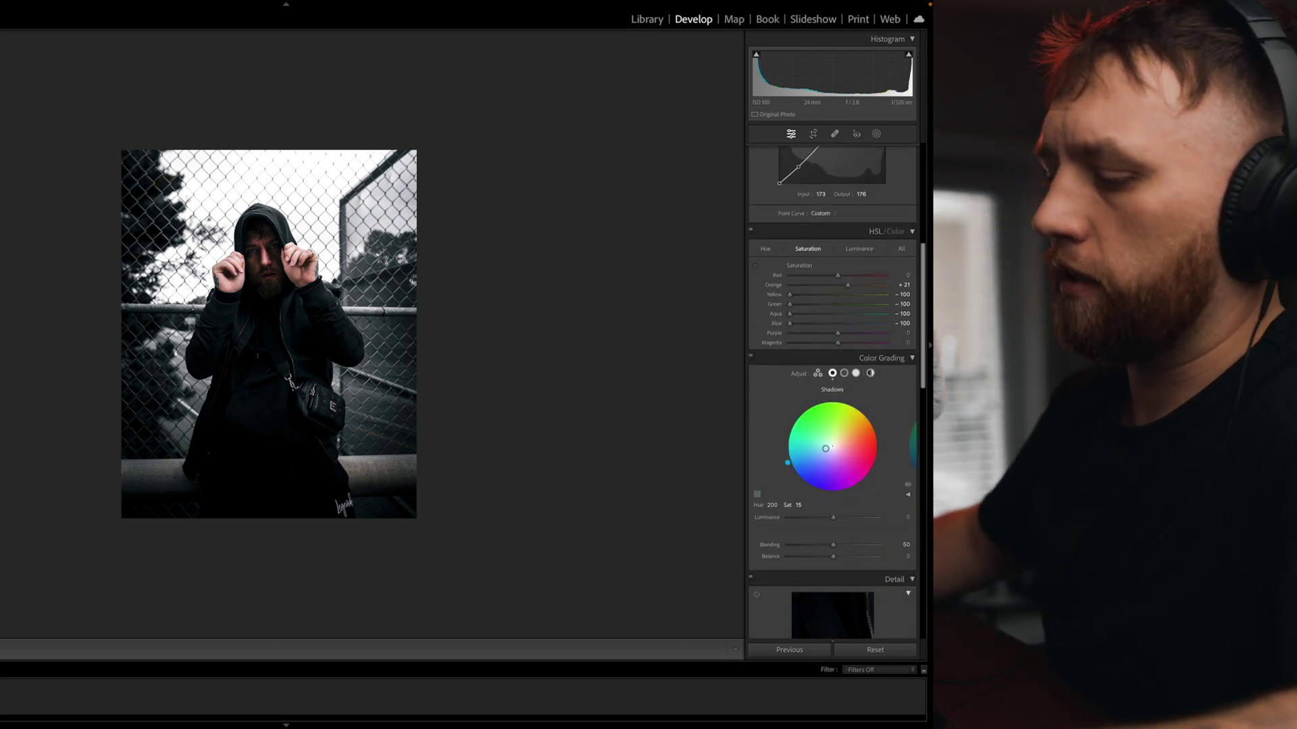
key(Return)
Step: Preview the portrait against a white workspace background, and return the background to Darker Gray
right_click(460, 284)
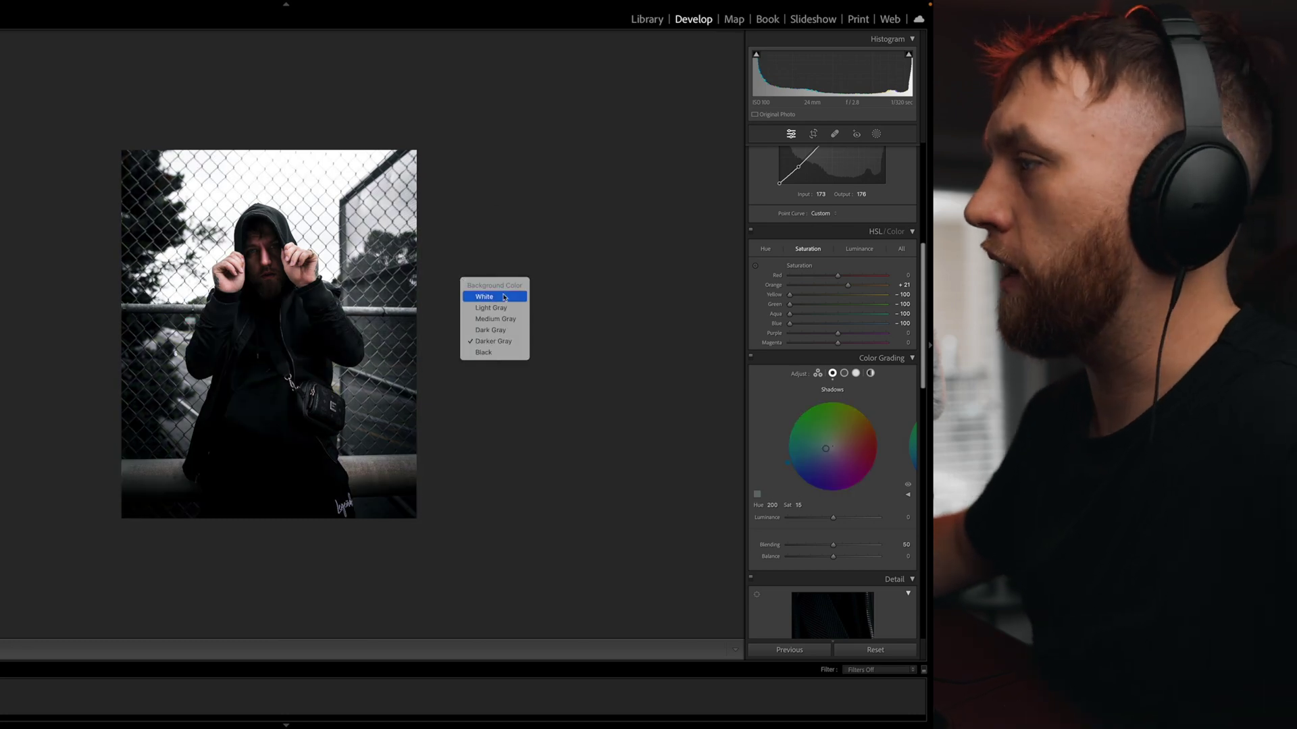
click(514, 292)
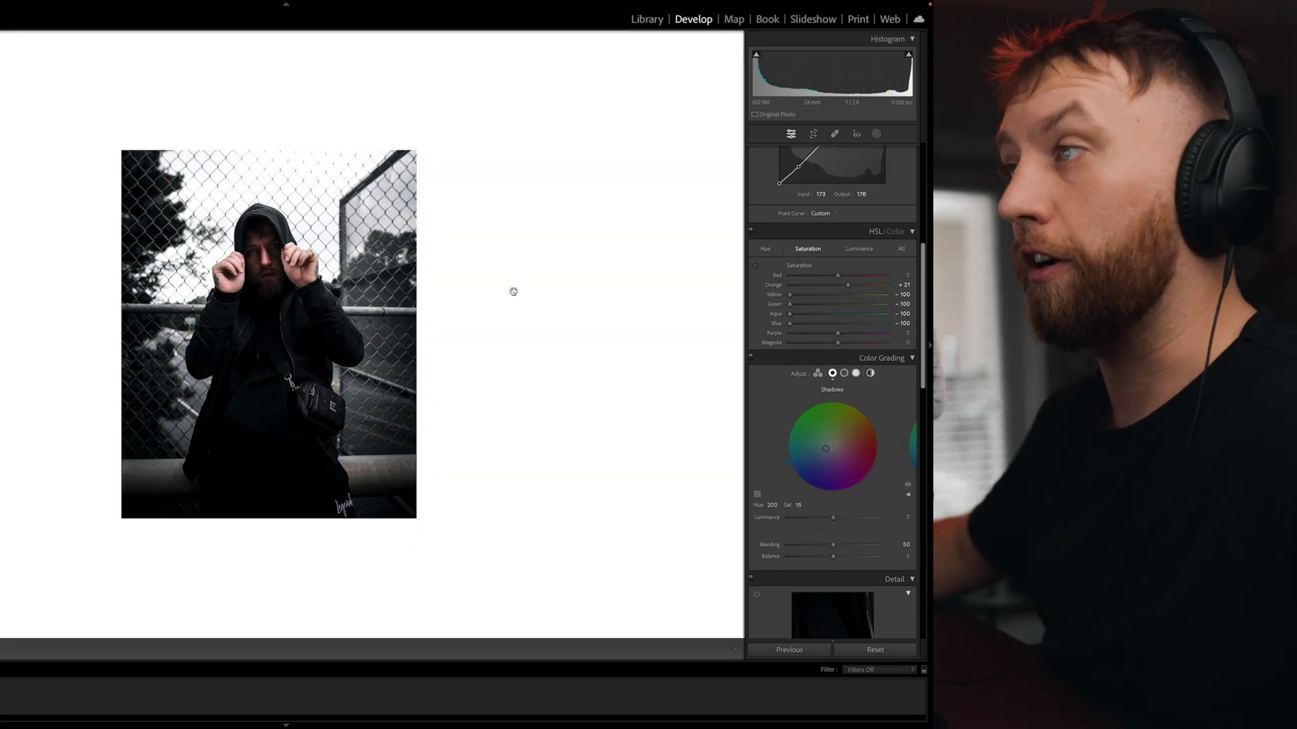
right_click(507, 285)
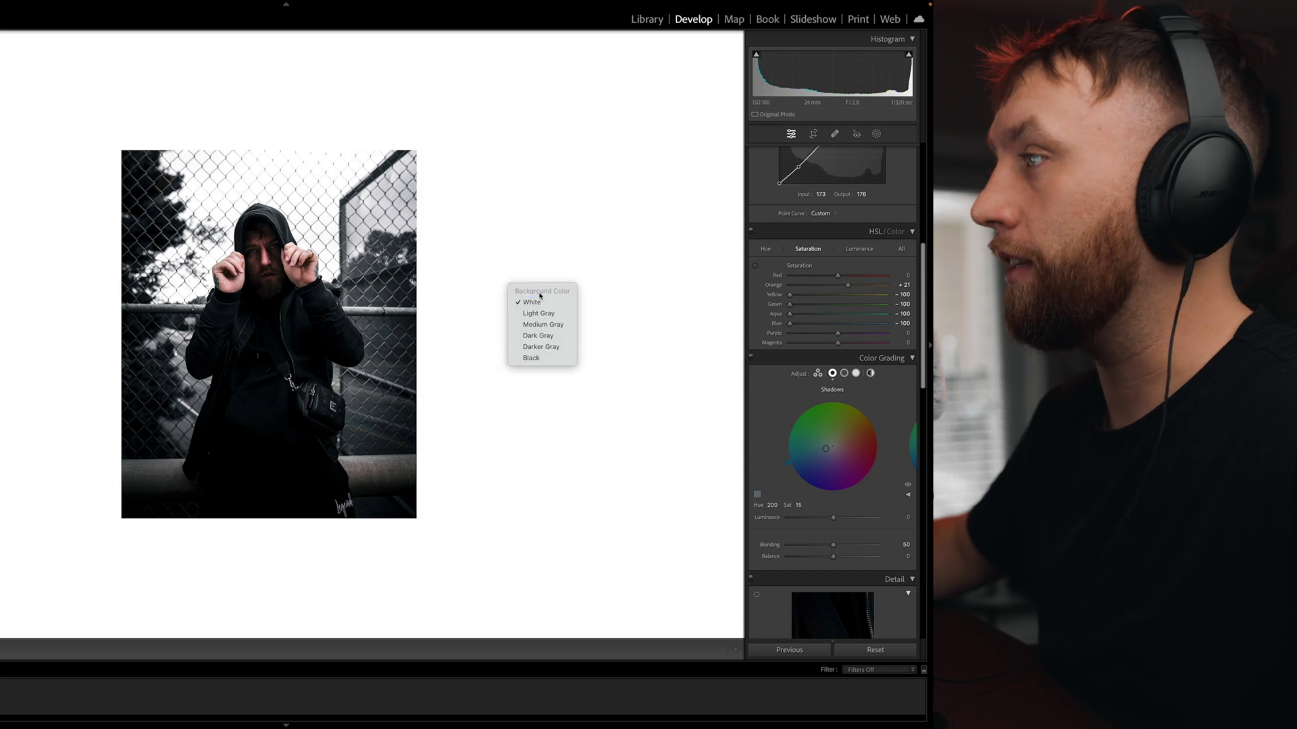
click(535, 348)
Step: Copy the portrait's develop settings without masks or crop, and paste them onto the tattooed hand photo
key(super+shift+c)
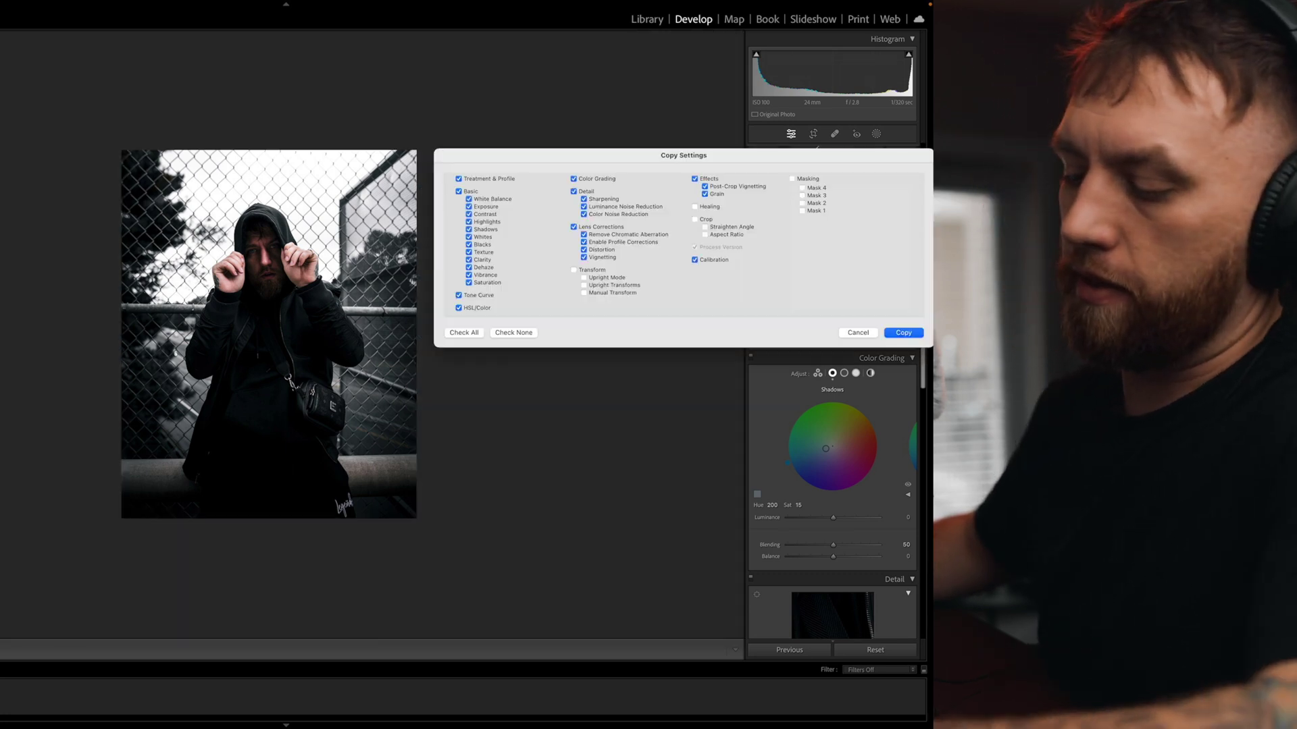
key(Return)
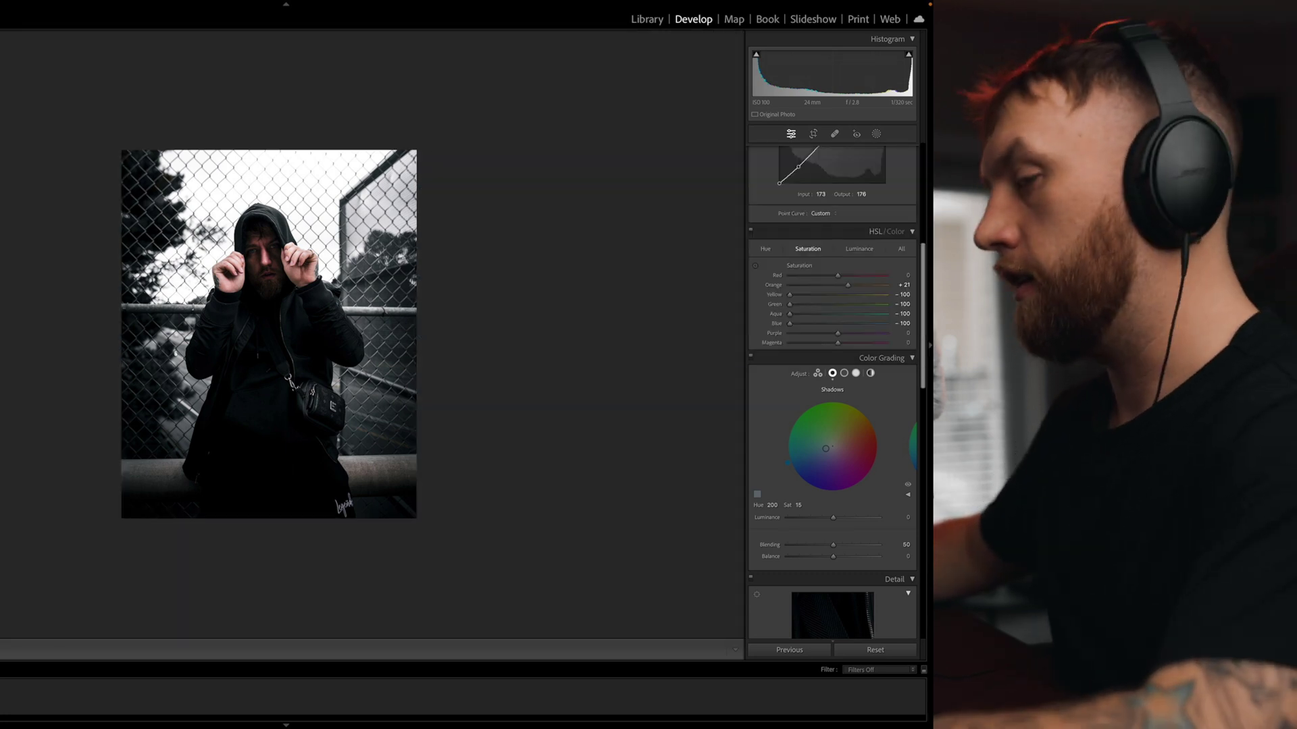
key(Right)
key(super+shift+v)
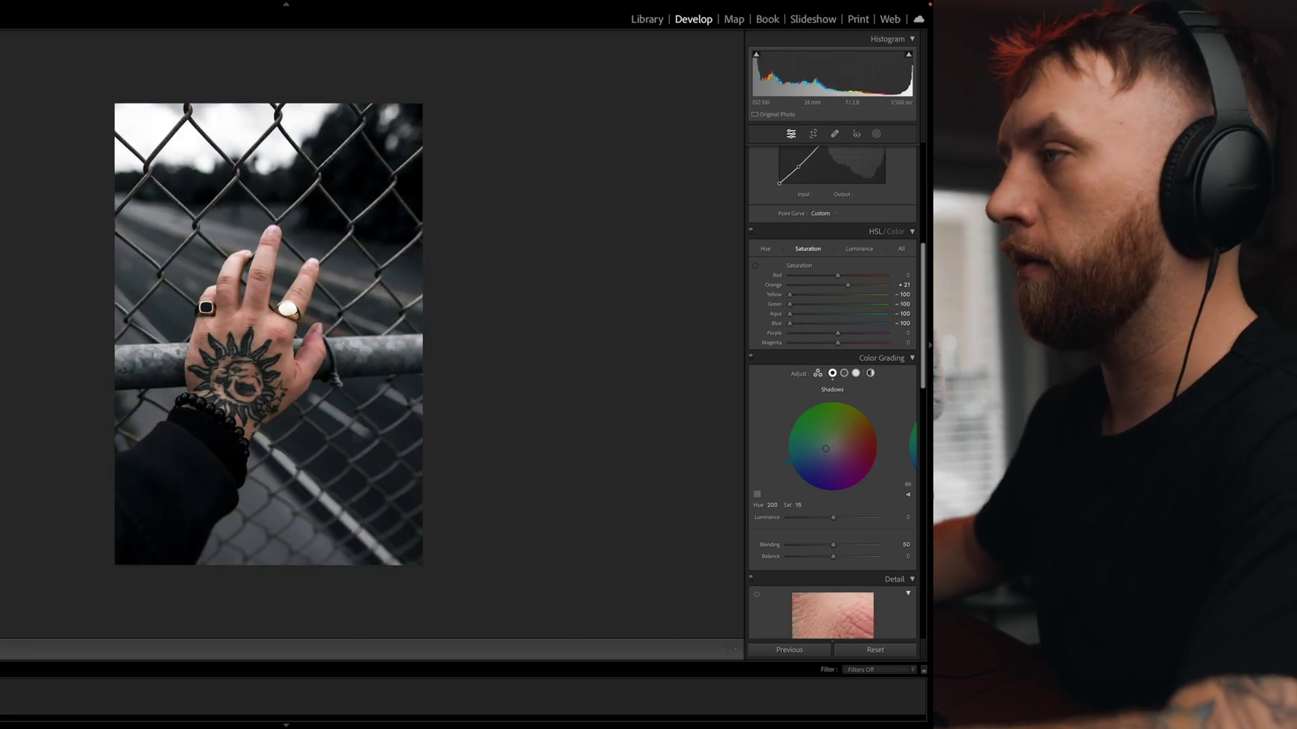
Step: Adjust the hand photo's tone to exposure −0.55, highlights −26, shadows +53 and whites +63, and compare with the original
scroll(822, 218, up, 5)
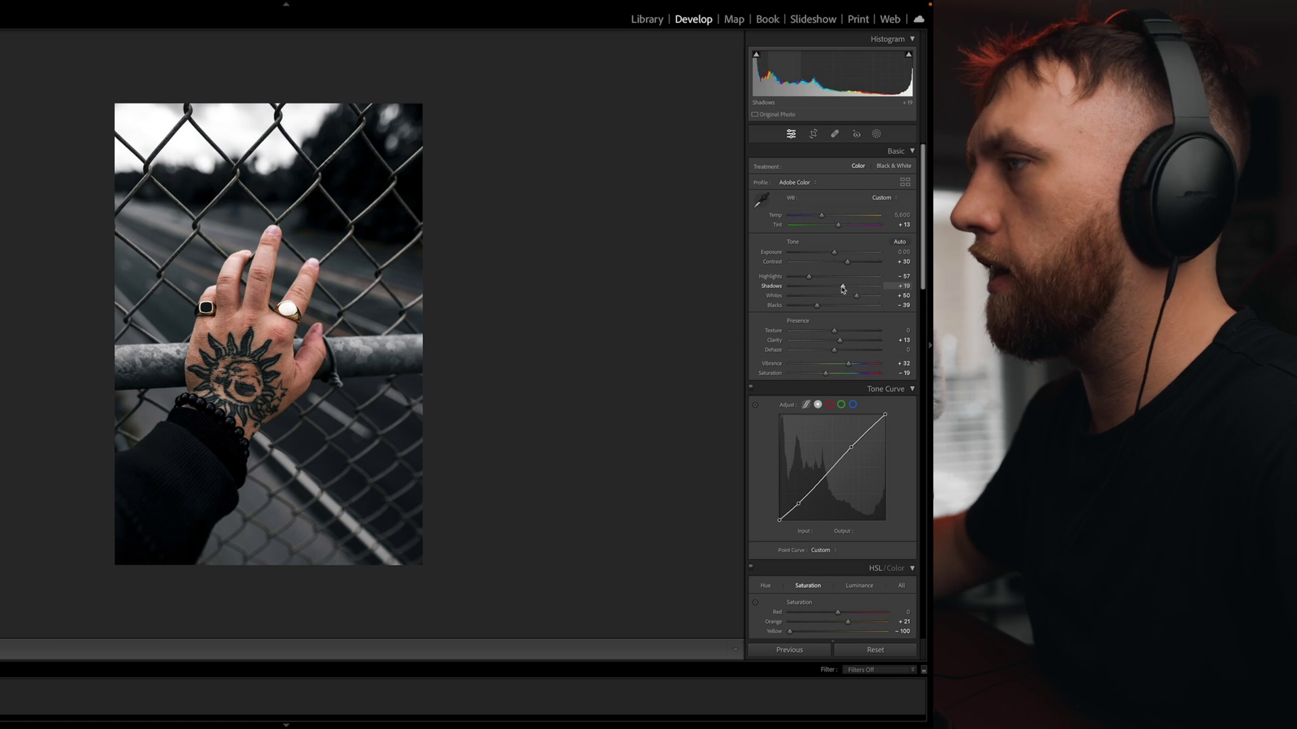
drag(807, 275, 787, 276)
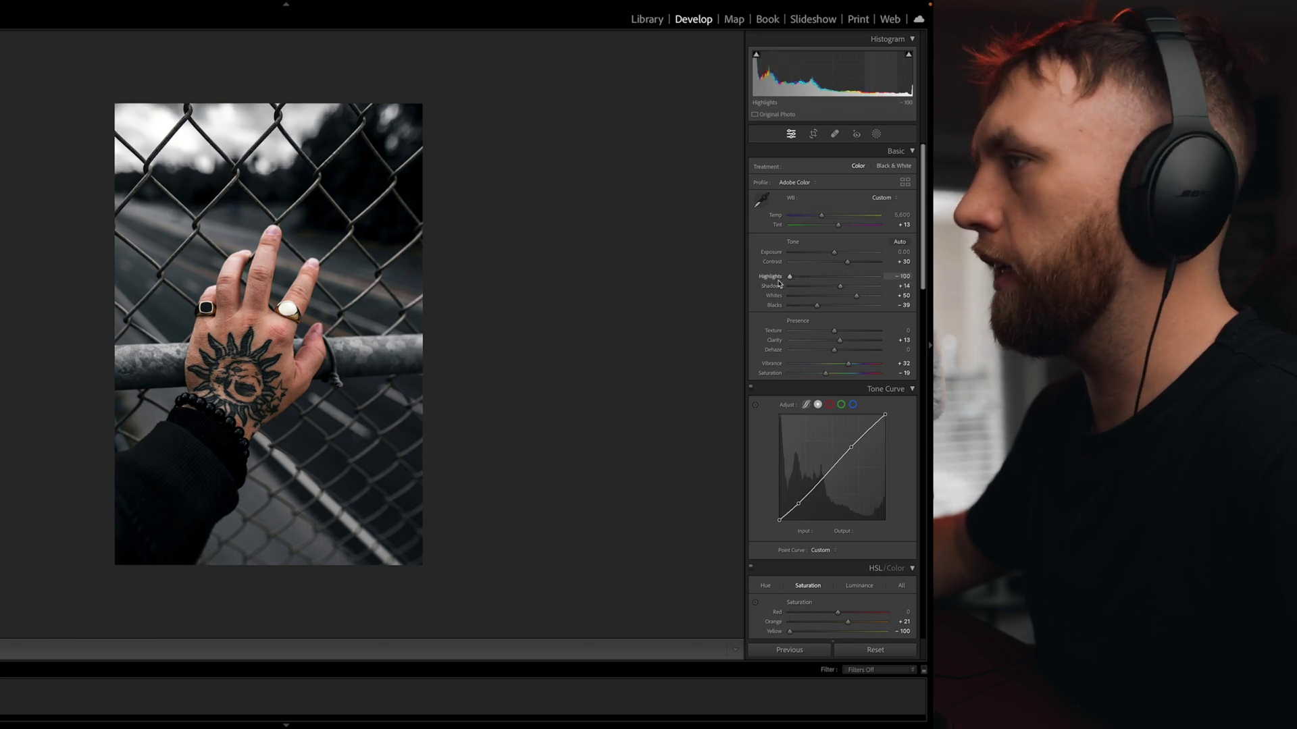
key(ctrl+z)
drag(835, 255, 824, 283)
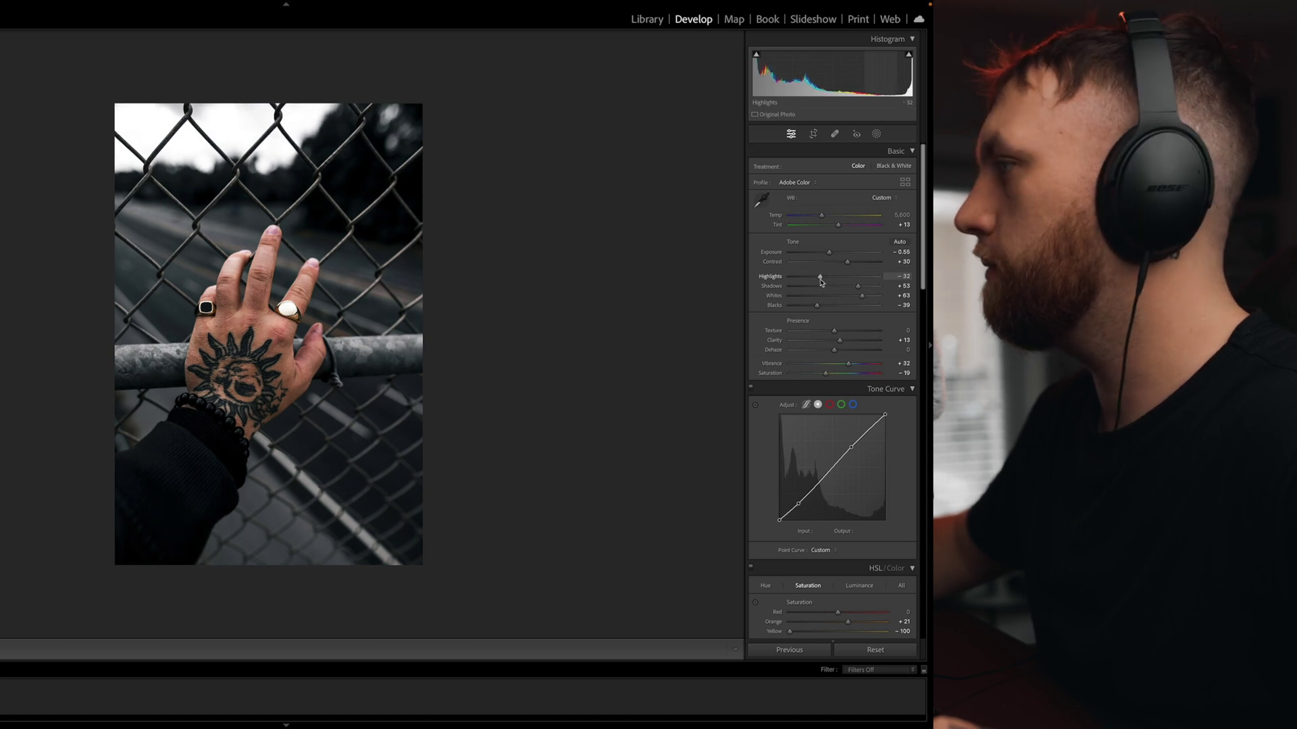
key(backslash)
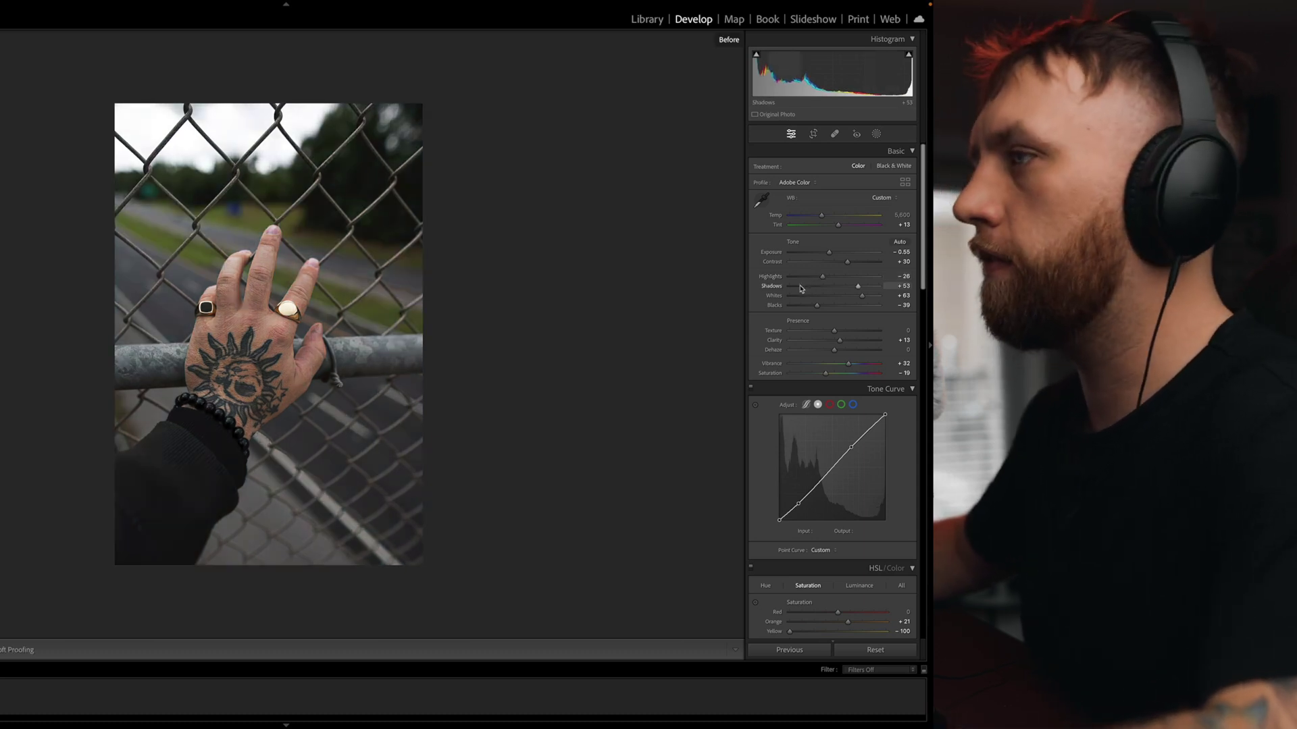
key(backslash)
Step: Shift the skin hues to red +11 and orange −4, and compare with the original
scroll(776, 359, down, 4)
click(765, 420)
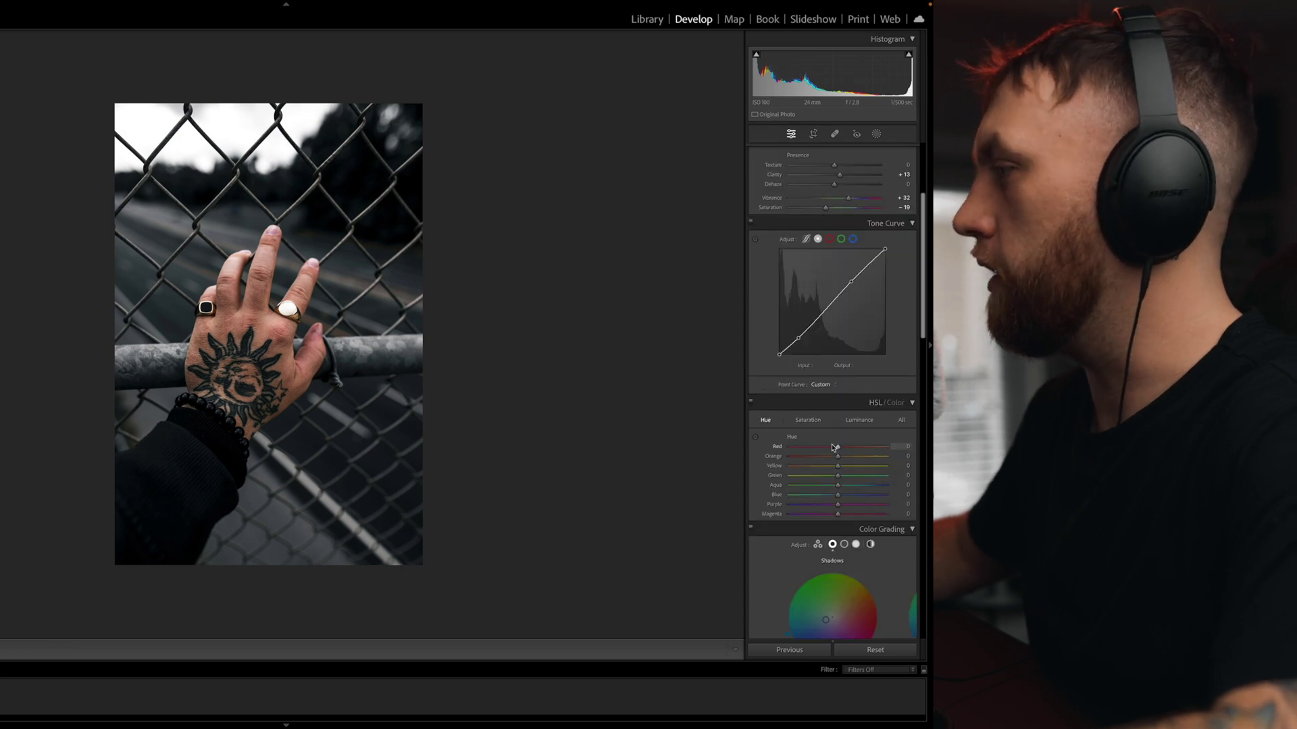
drag(796, 458, 842, 463)
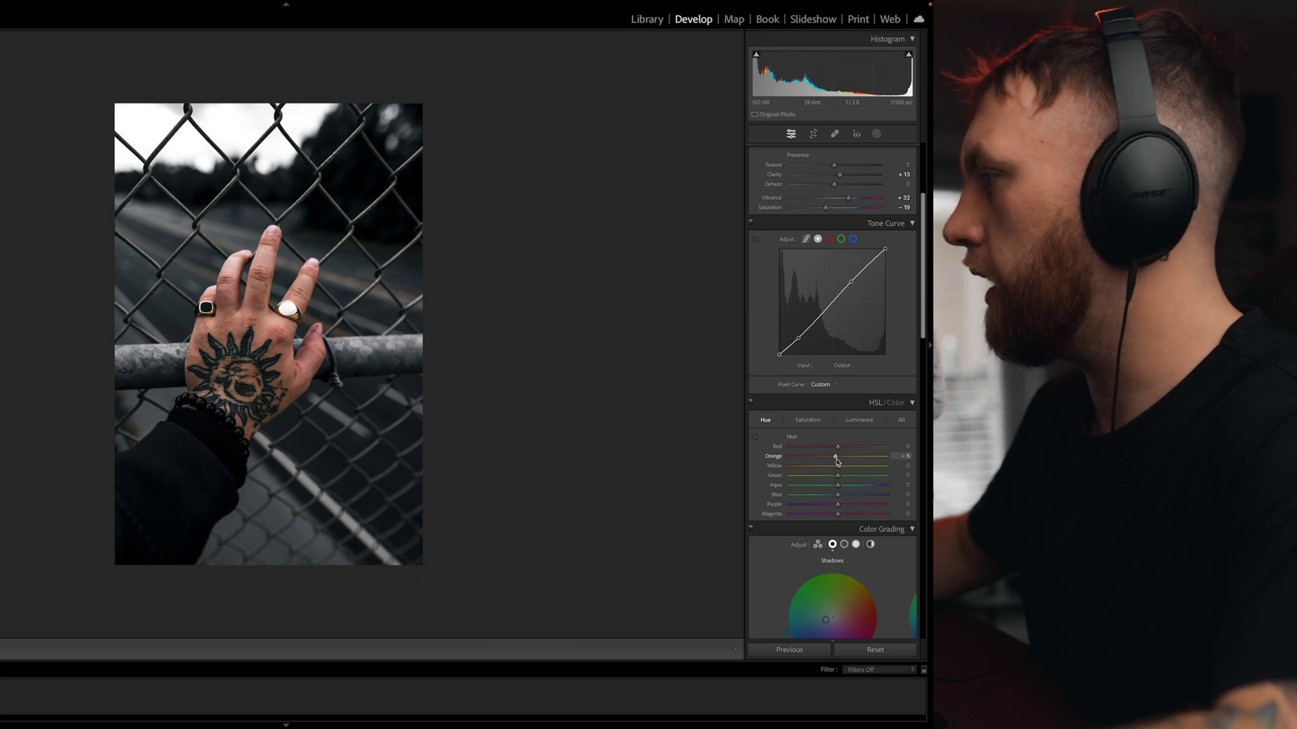
drag(837, 447, 795, 448)
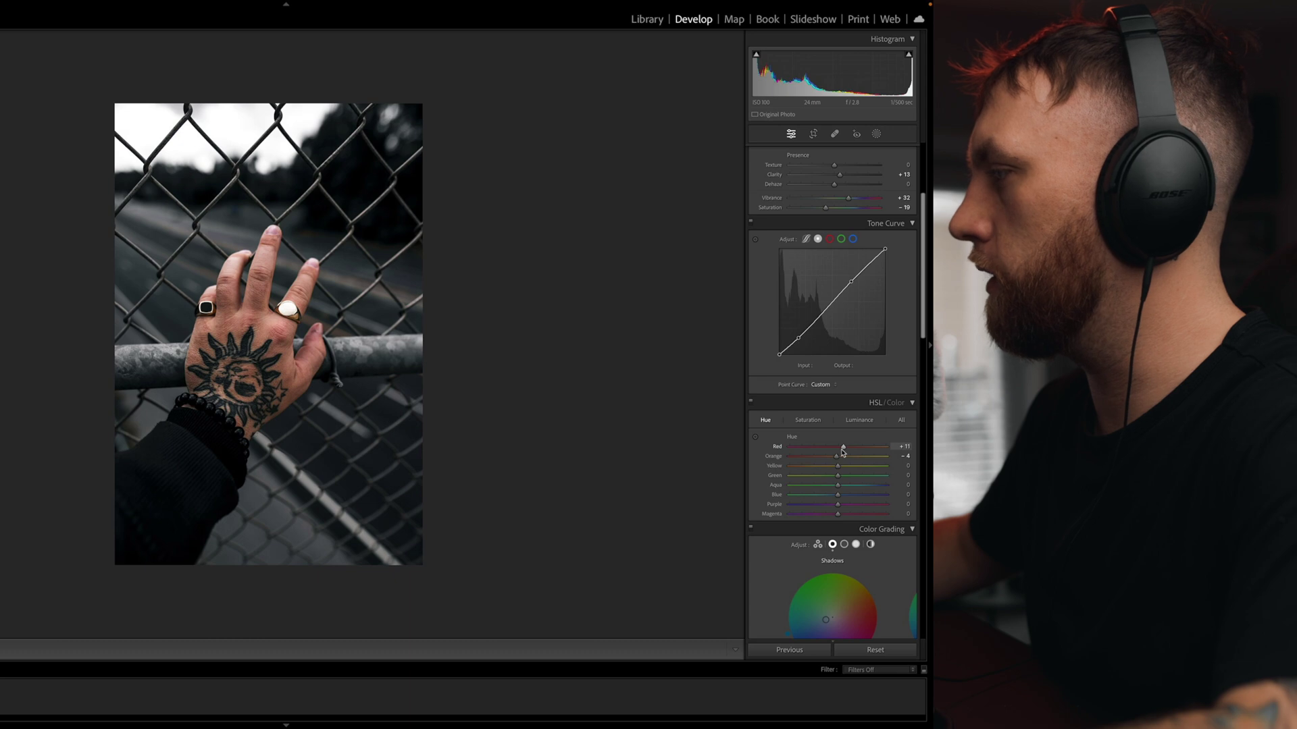
key(backslash)
key(backslash)
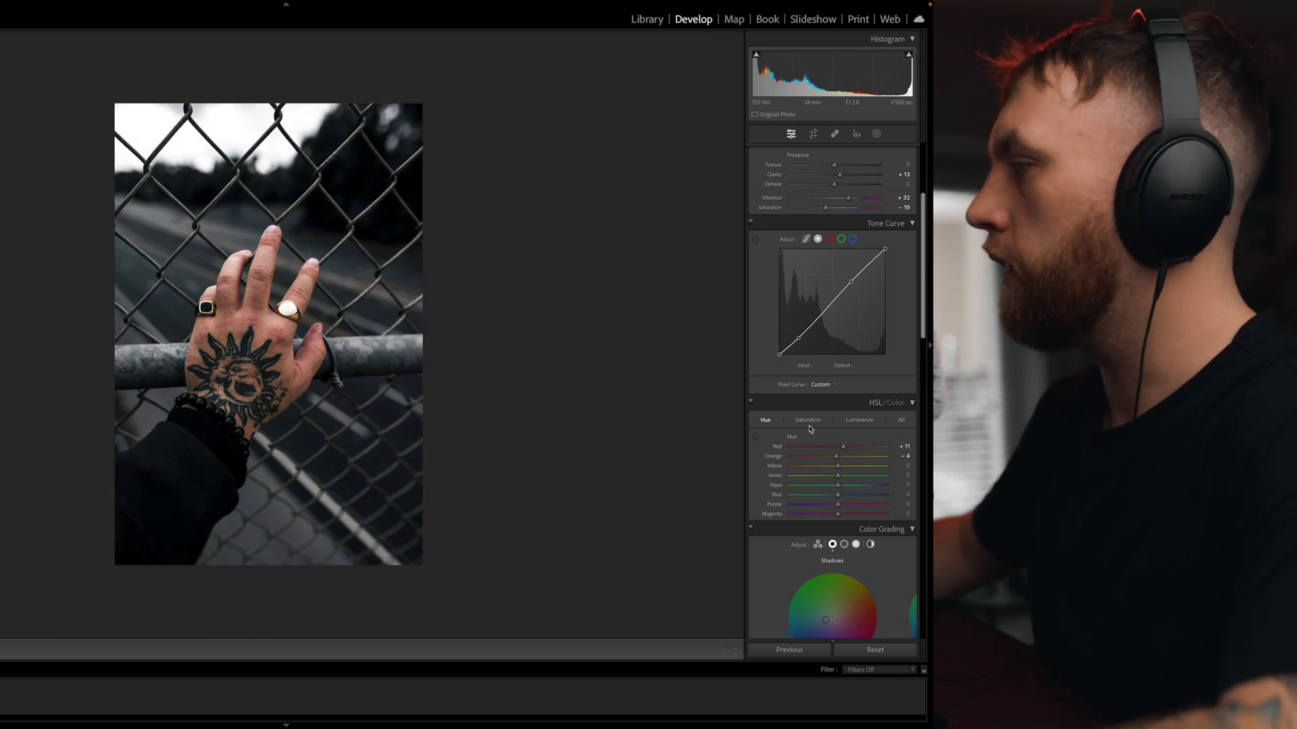
Step: Set the orange saturation to +3 and check the result against the original
click(814, 419)
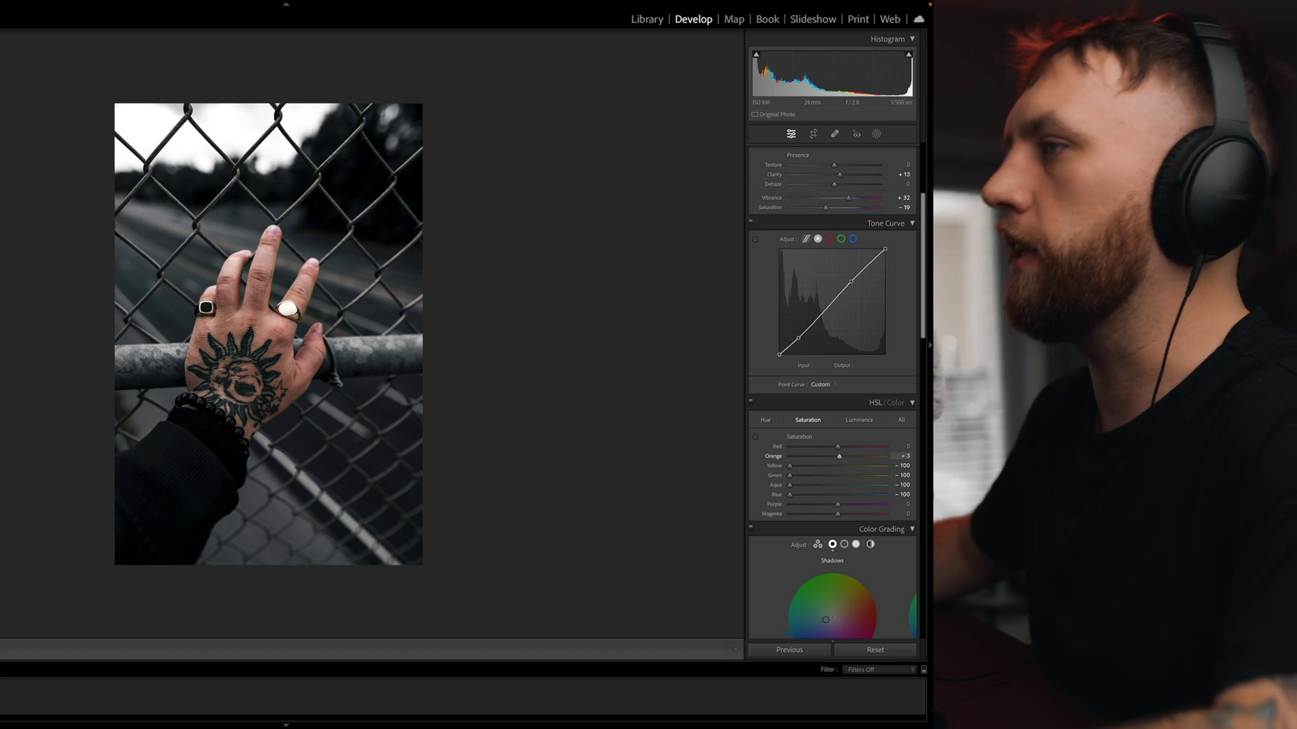
key(backslash)
key(backslash)
Step: Crop the hand photo to a 4 x 5 aspect ratio, framing the tattooed hand more tightly
scroll(900, 259, up, 2)
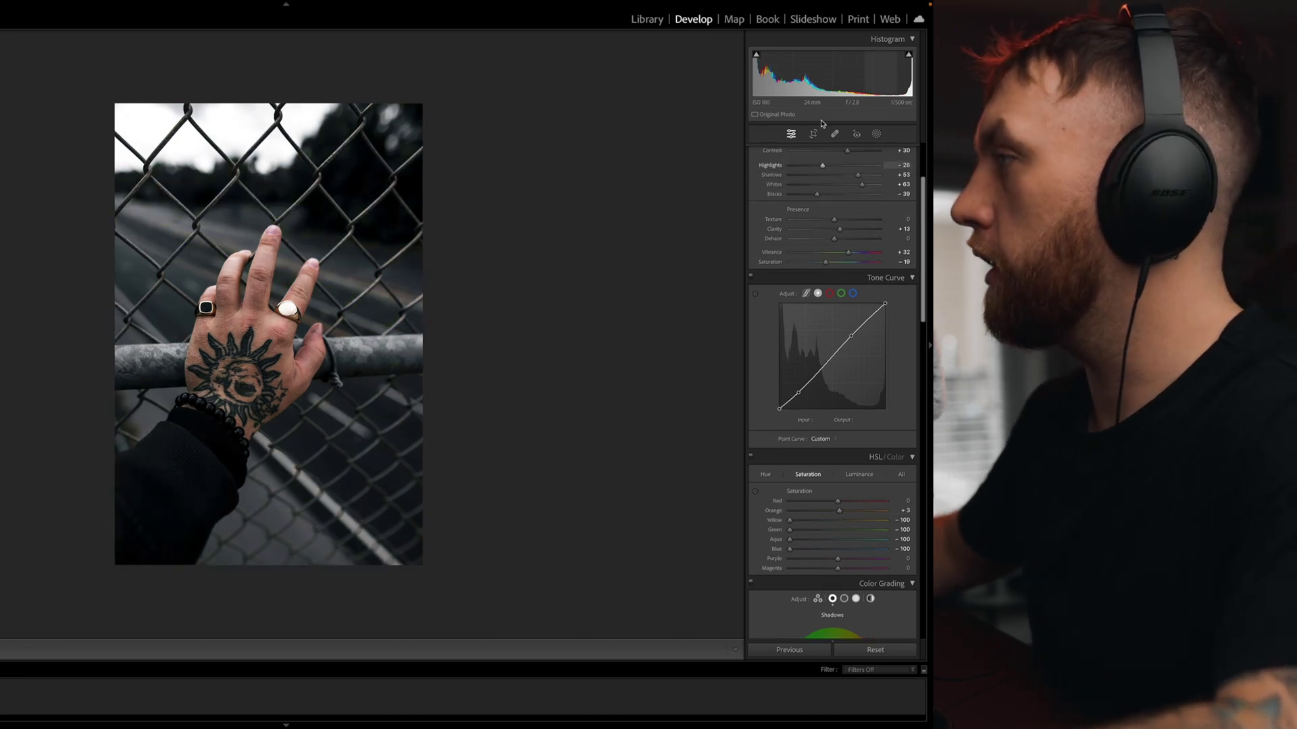
key(r)
click(886, 169)
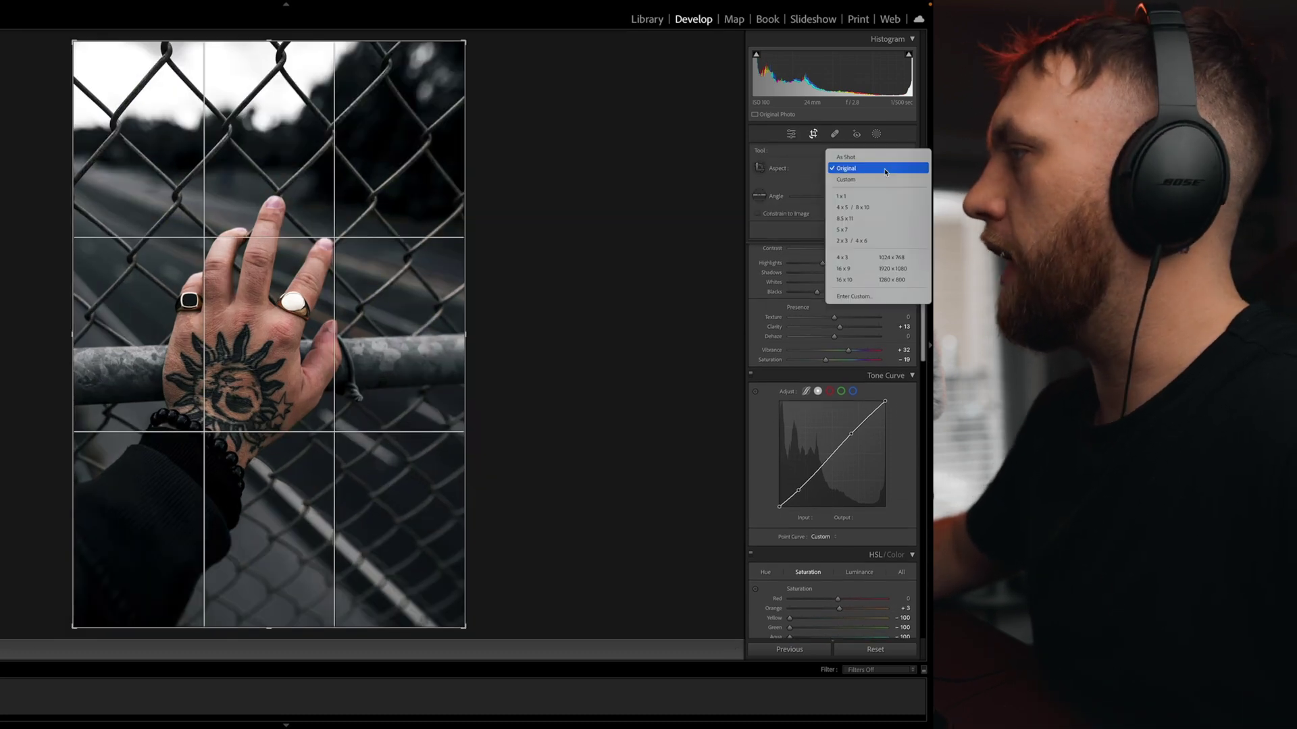
click(871, 207)
mouse_move(465, 334)
mouse_down()
mouse_move(438, 332)
mouse_move(452, 333)
mouse_up()
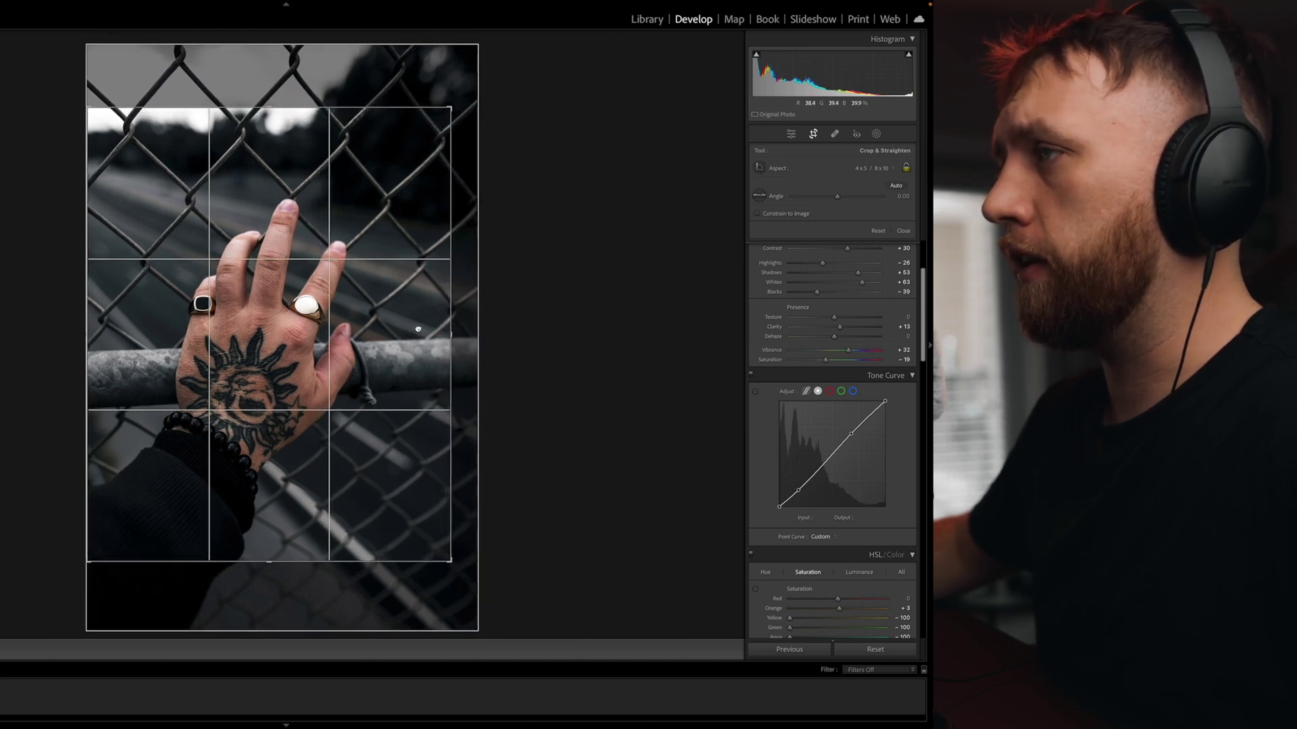
drag(529, 284, 530, 284)
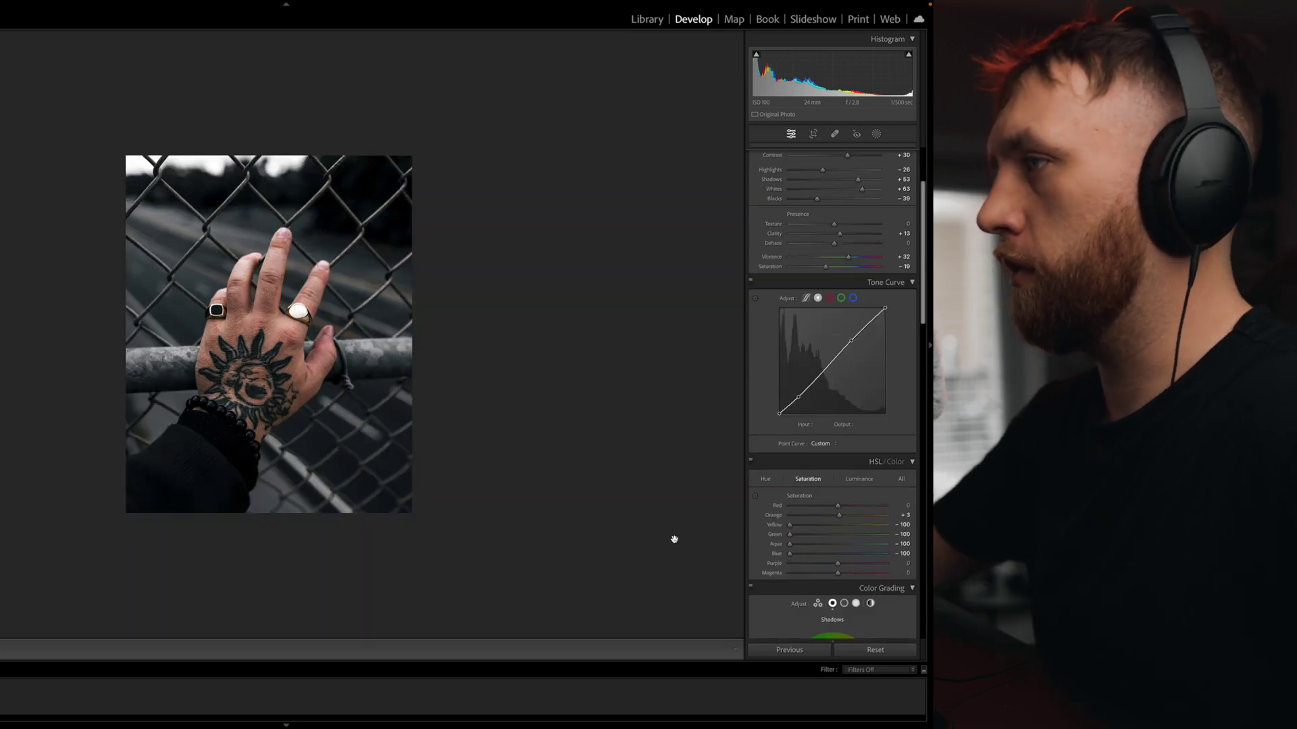
key(Return)
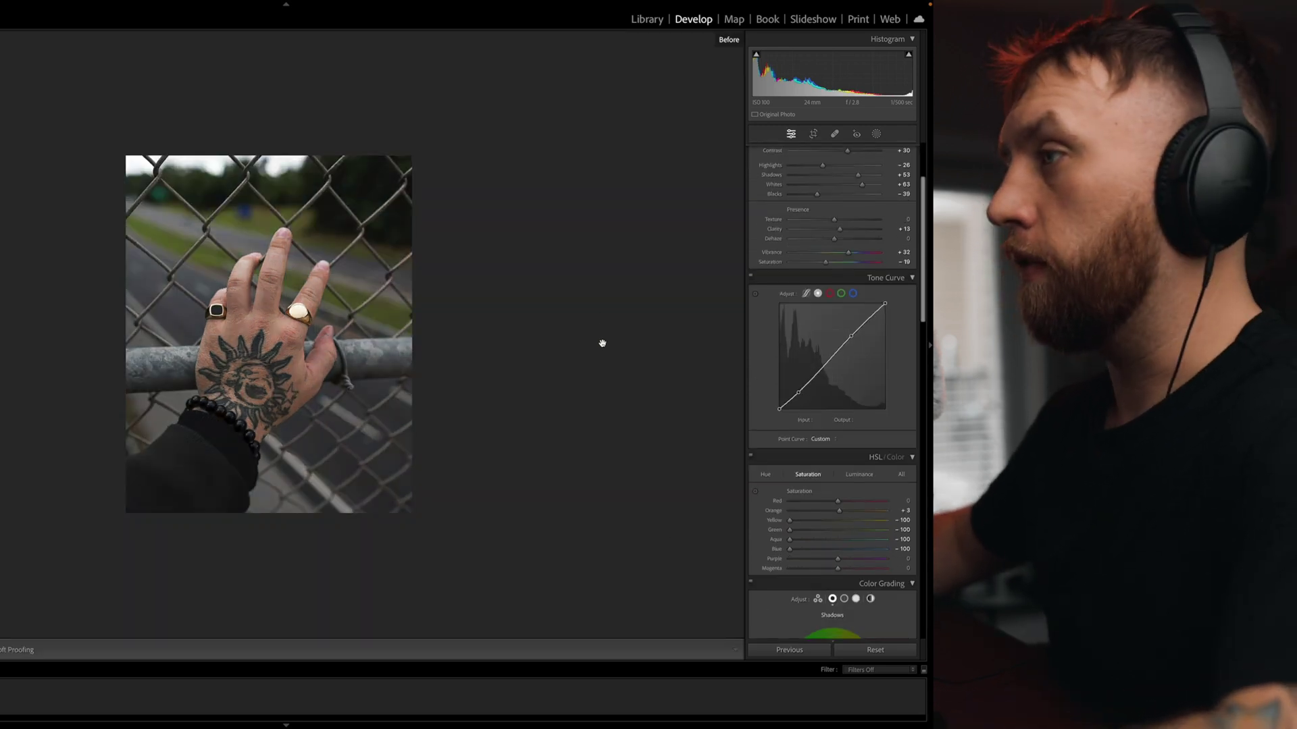
Step: Darken the photo's bottom with a slightly tilted linear gradient mask at exposure −1.11
click(877, 134)
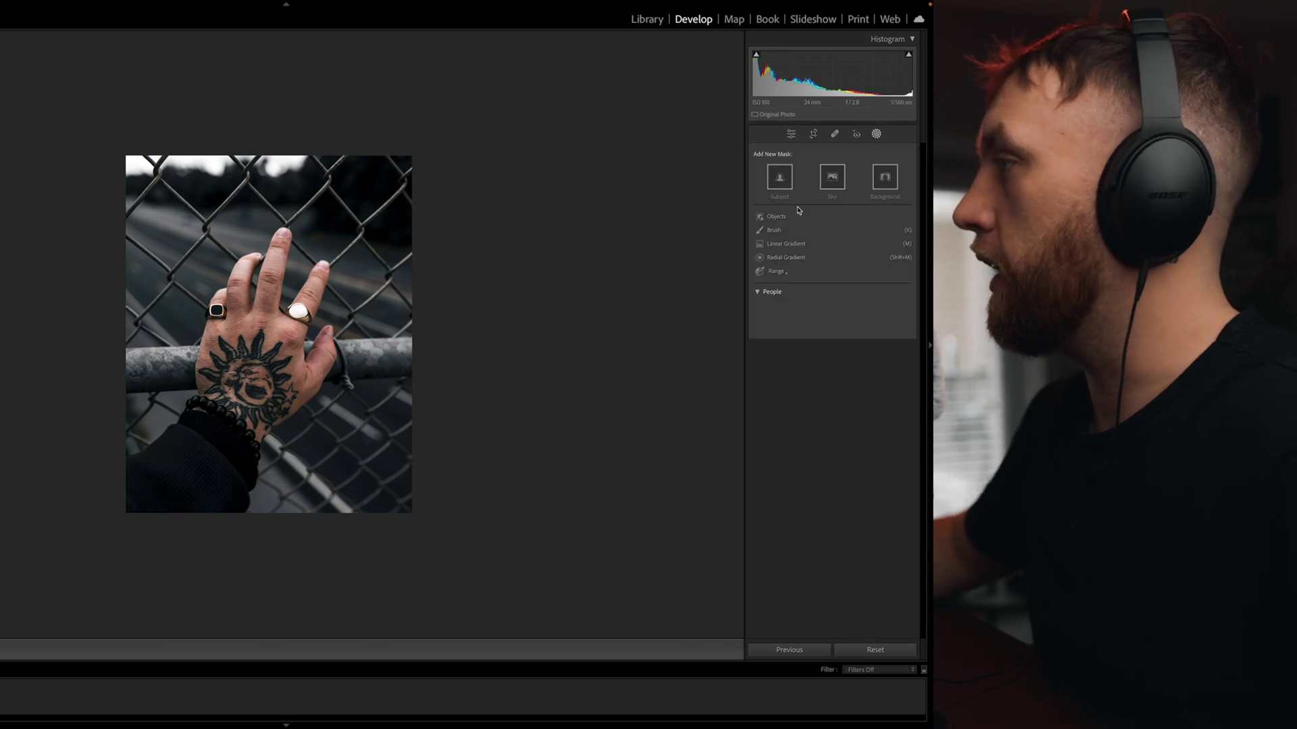
click(786, 244)
drag(137, 522, 173, 338)
drag(835, 225, 823, 227)
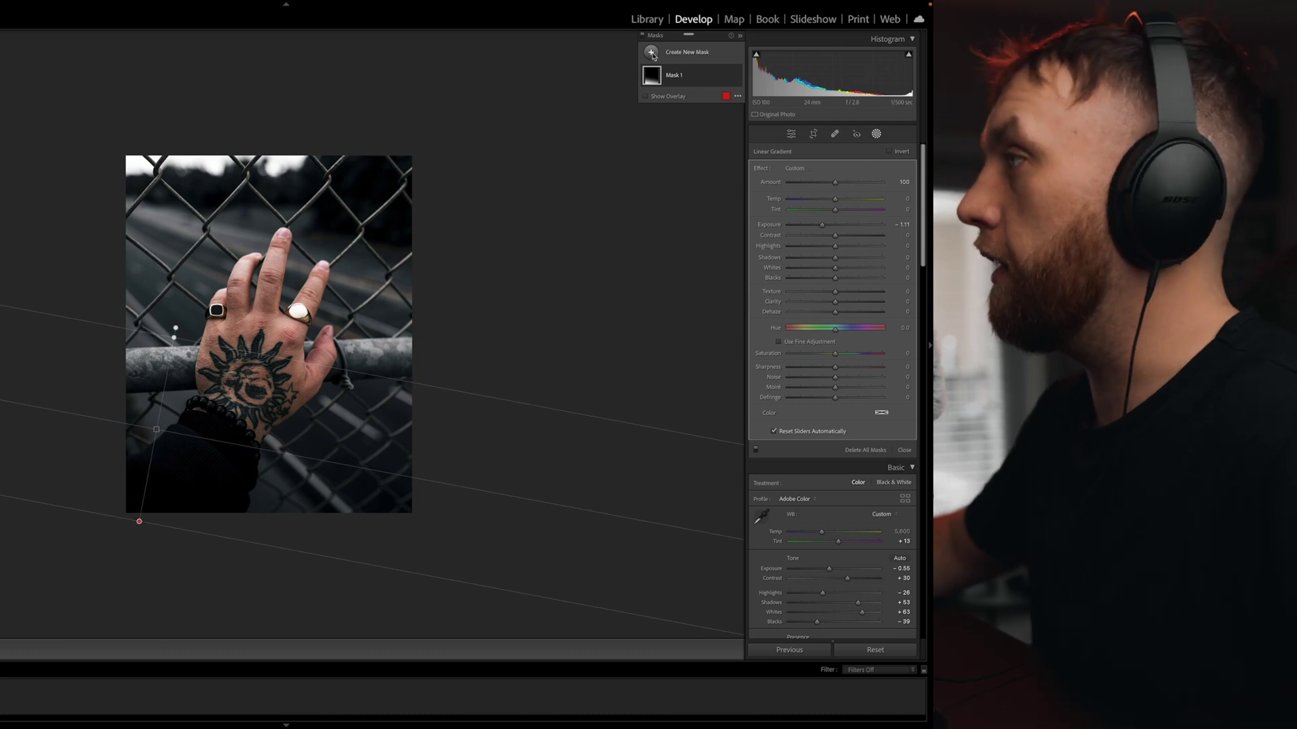
Step: Add a second linear gradient mask over the photo's right edge with exposure −0.69
click(683, 52)
click(707, 162)
drag(420, 319, 344, 302)
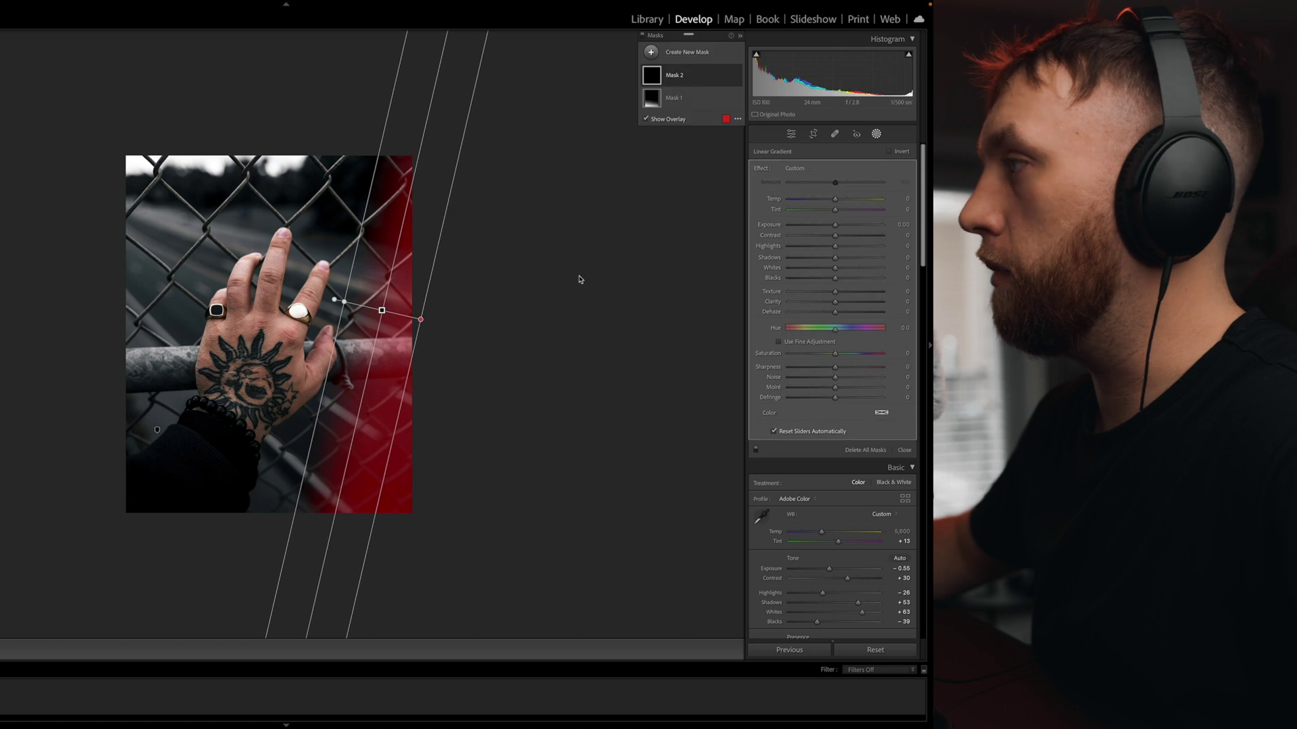
drag(836, 231, 827, 225)
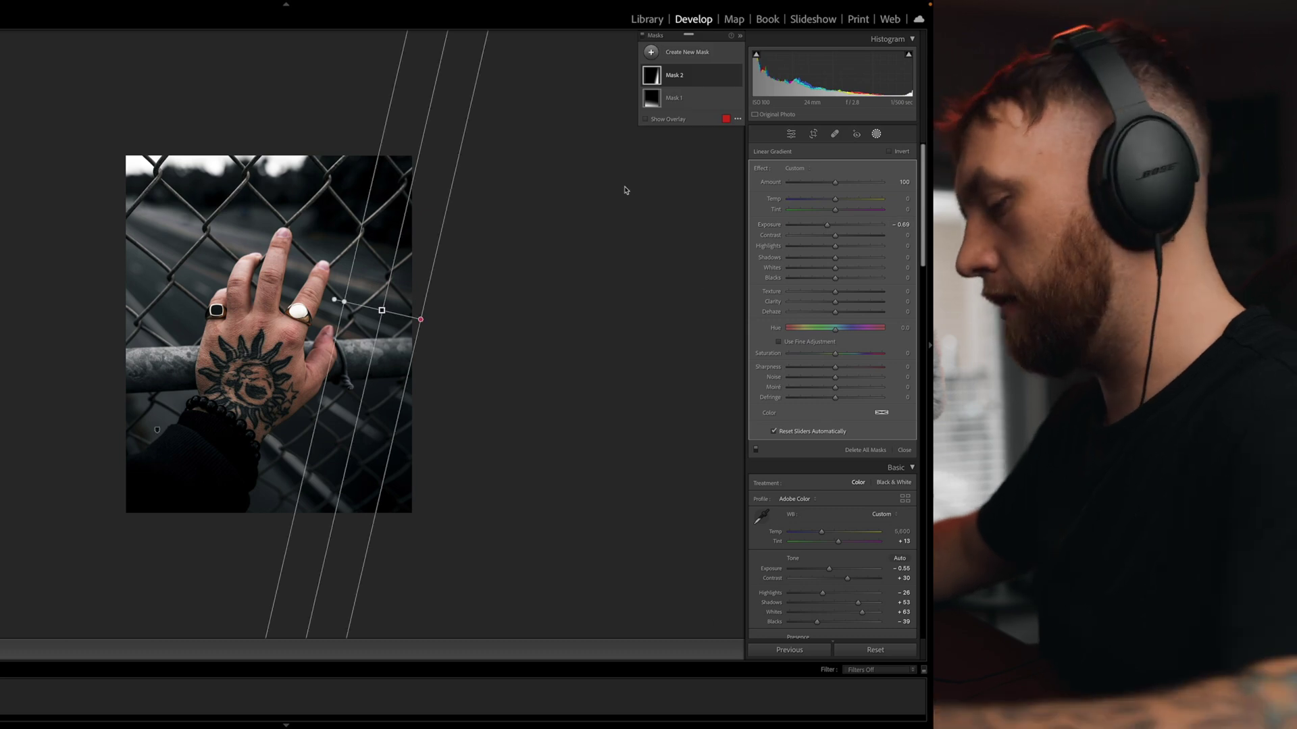
click(512, 232)
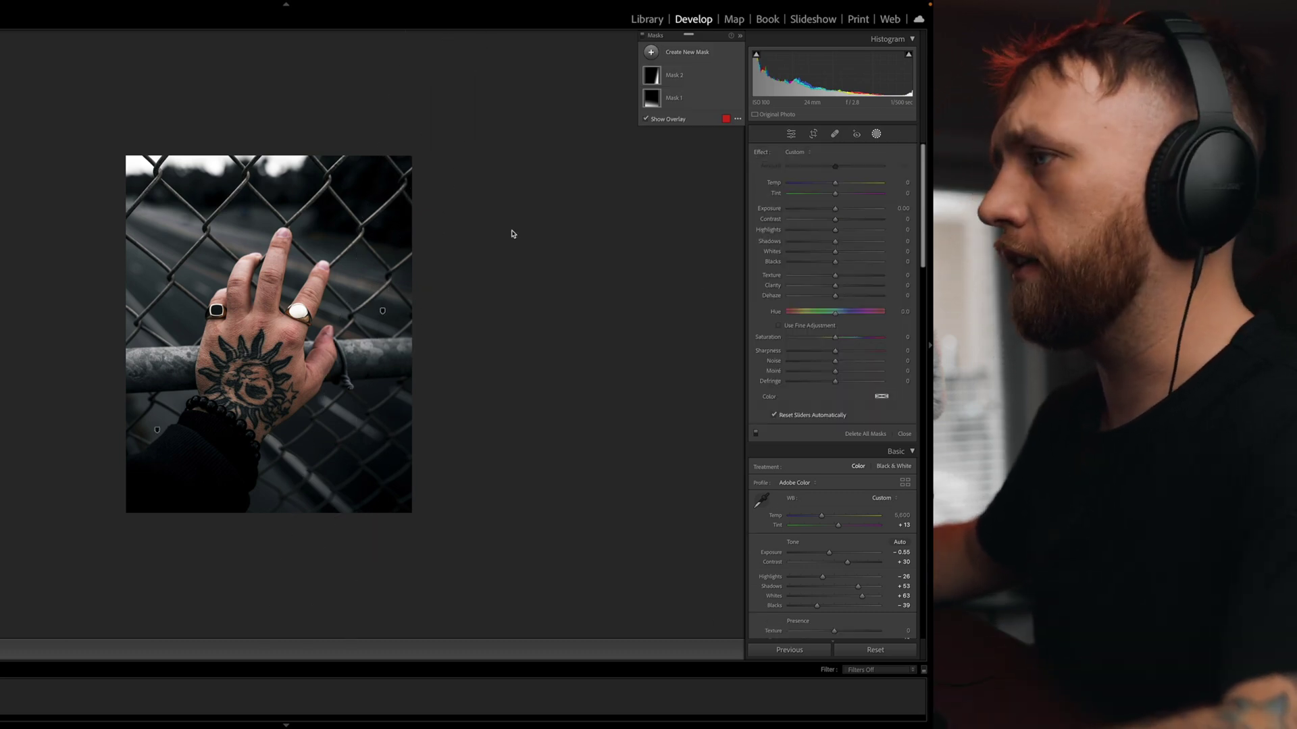
Step: Add a third linear gradient mask over the hand photo's left edge with exposure −0.63
click(656, 56)
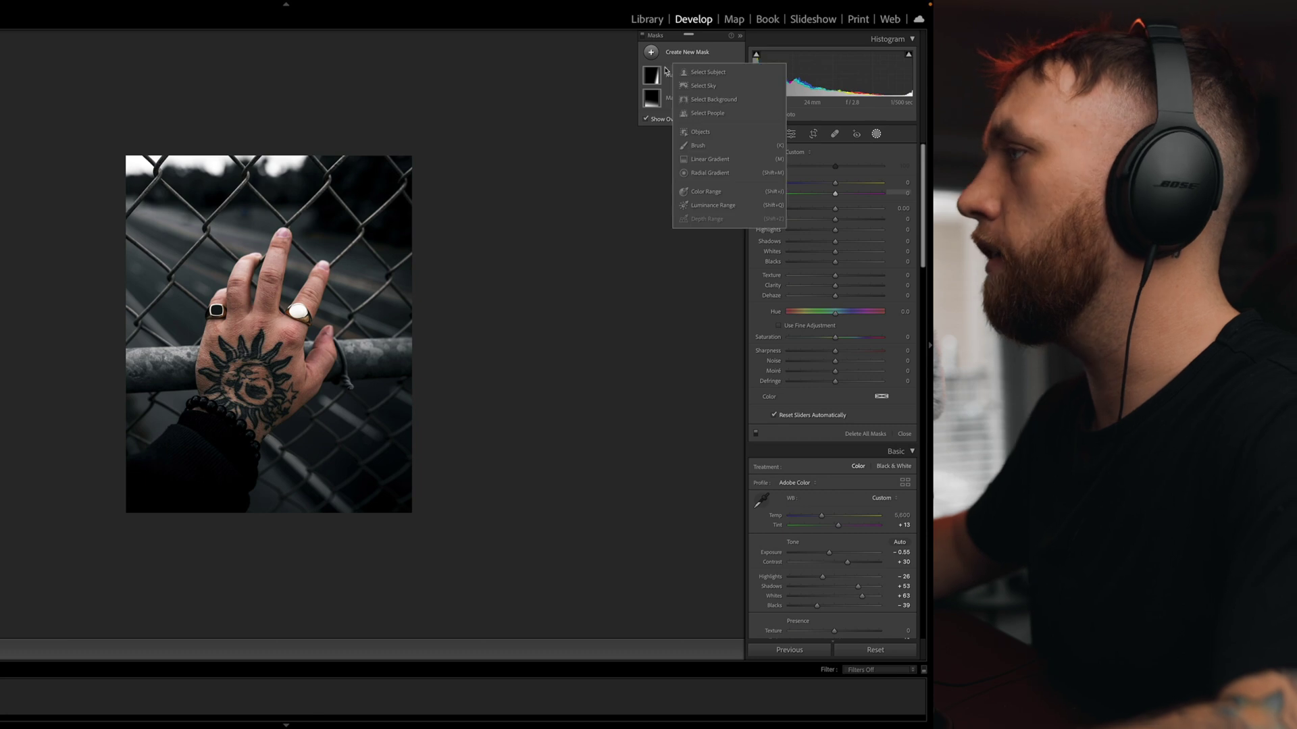
click(705, 161)
drag(111, 316, 197, 309)
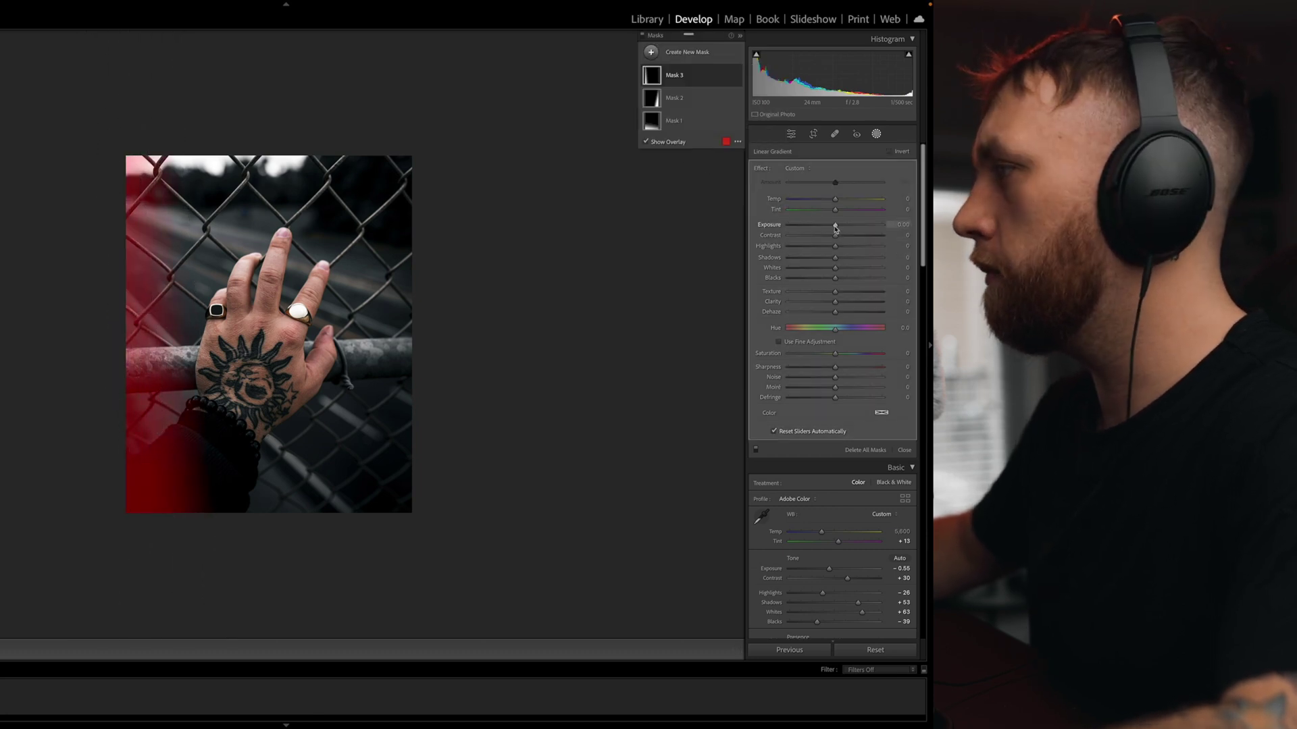
drag(835, 224, 832, 227)
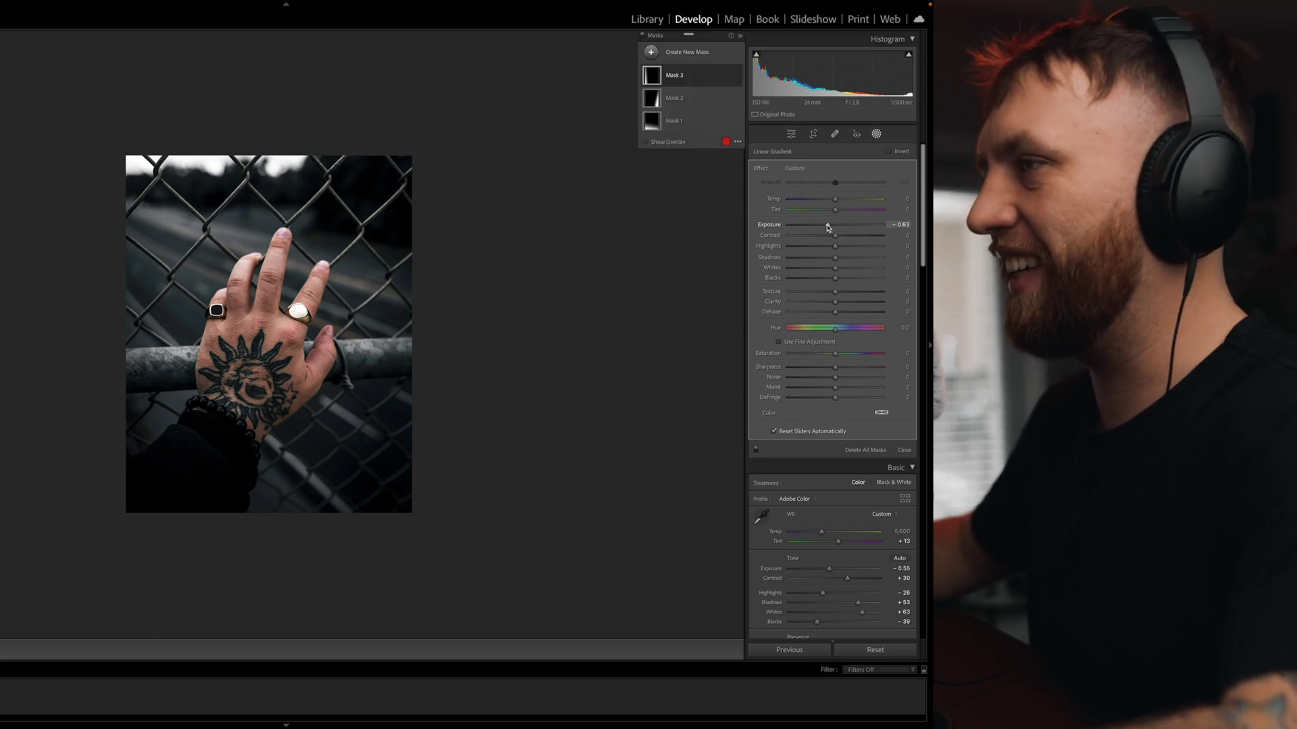
Step: Leave masking and compare the edited hand photo with the original, including against a white workspace background
key(backslash)
key(backslash)
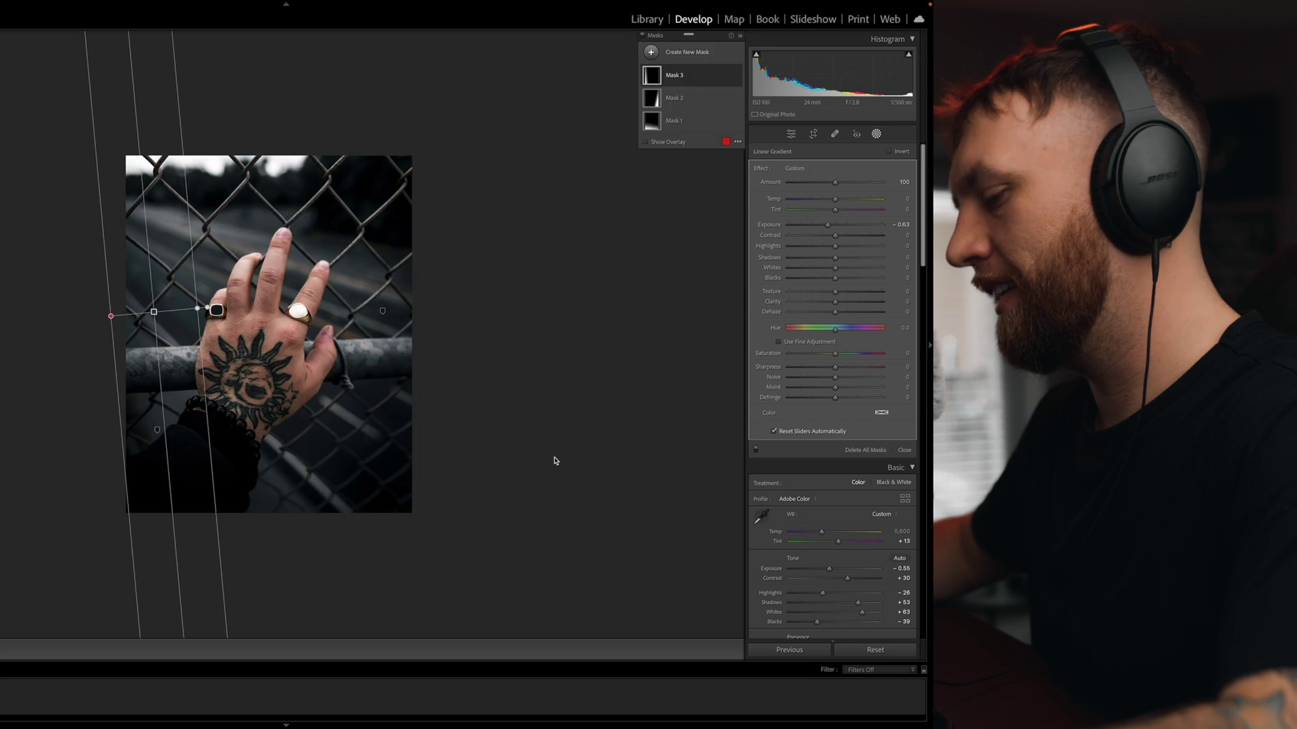
click(902, 392)
key(backslash)
key(backslash)
key(backslash)
key(backslash)
right_click(493, 247)
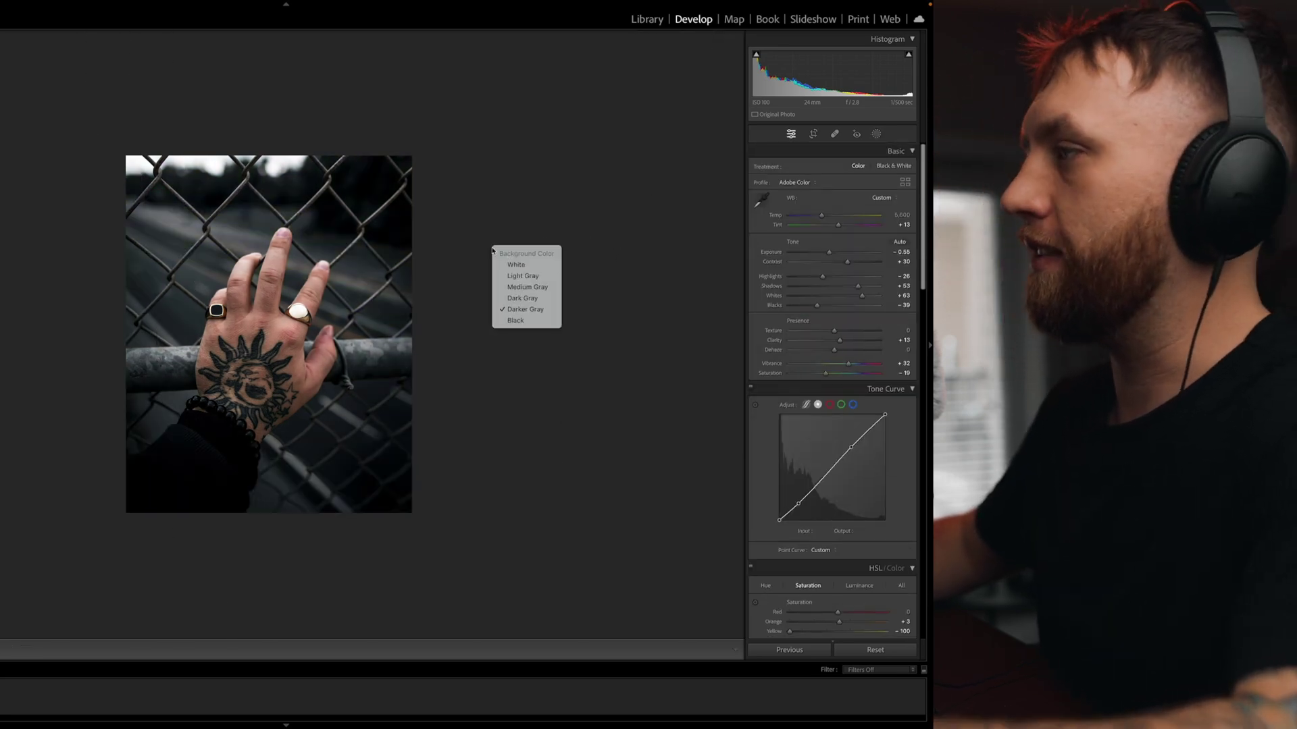
click(522, 268)
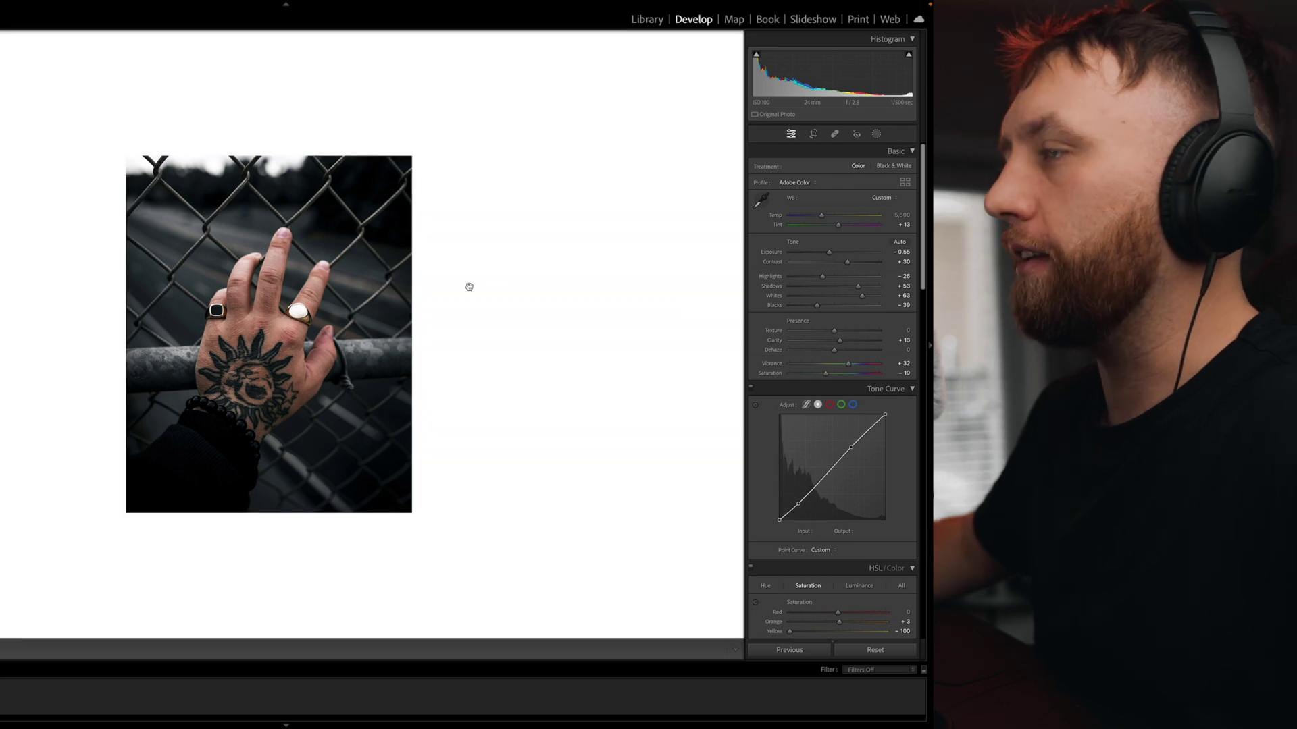
key(backslash)
key(backslash)
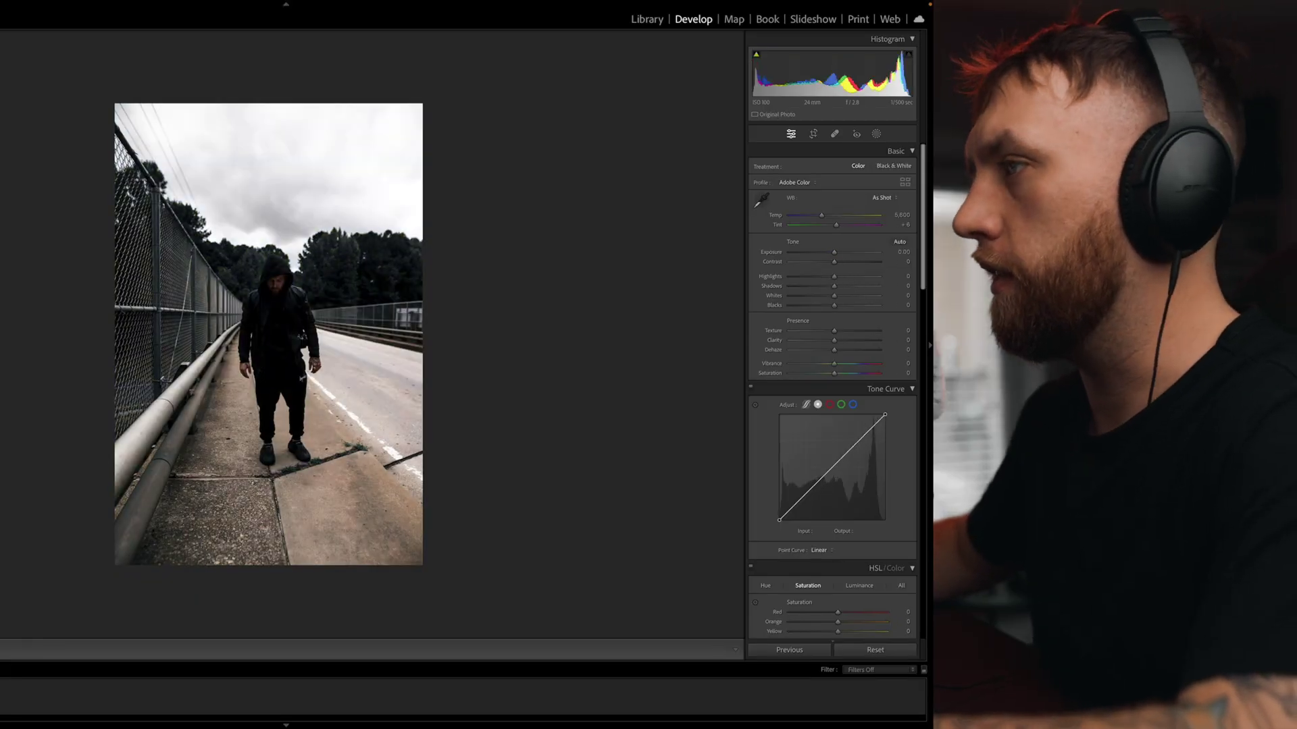
Step: On the full-length shot with the white car, darken the ground with a linear gradient mask at exposure −0.73
key(Right)
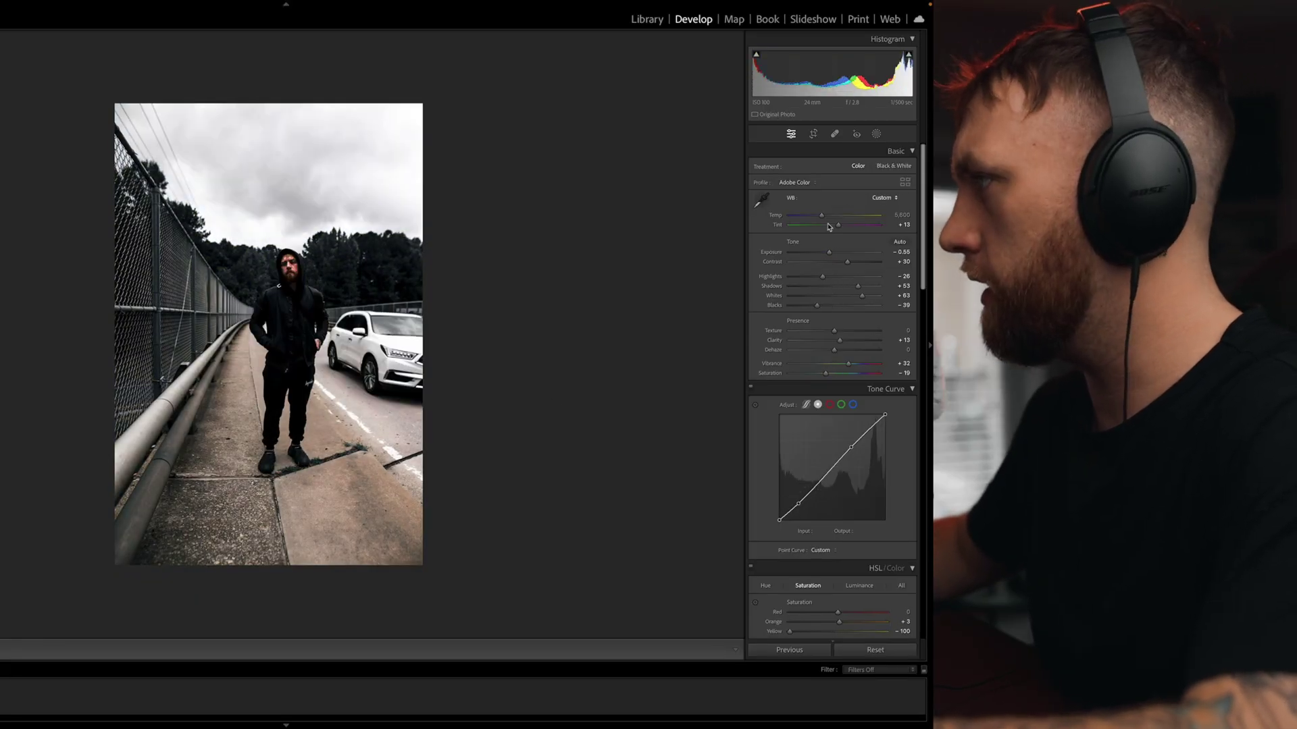
key(m)
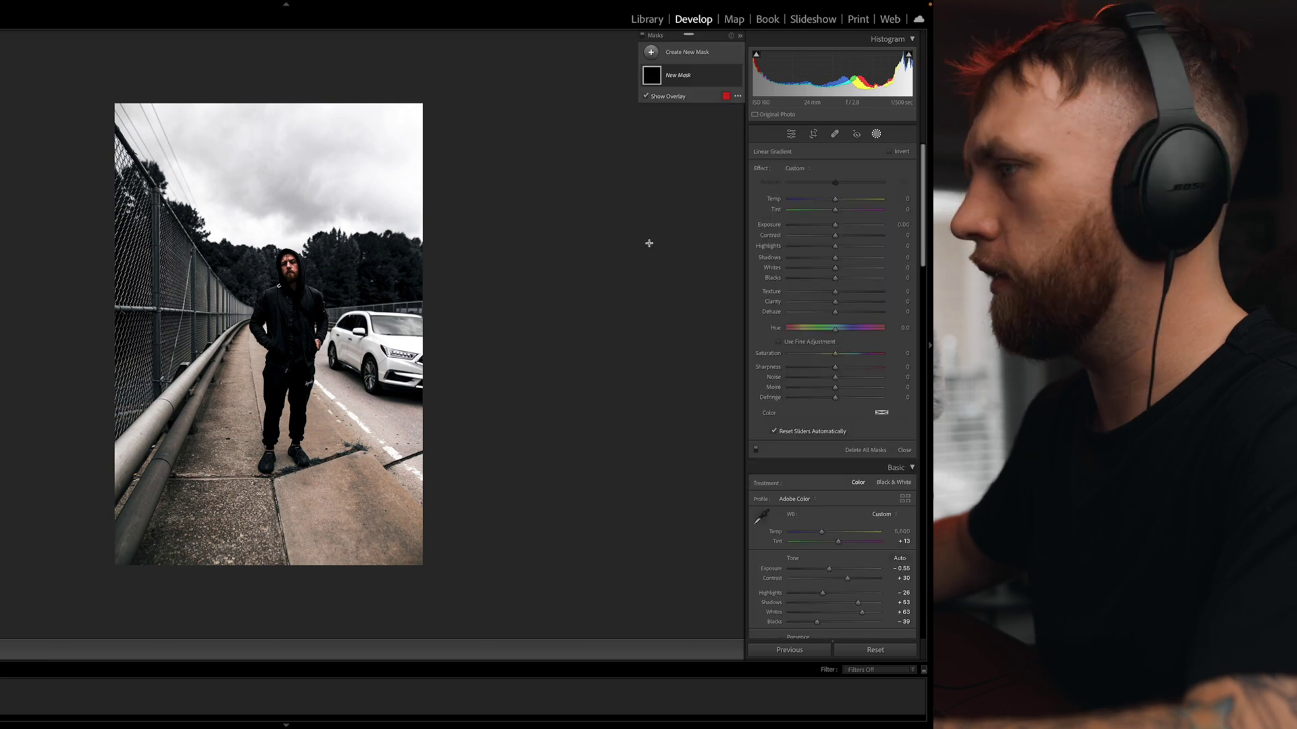
drag(270, 572, 268, 375)
drag(835, 224, 826, 227)
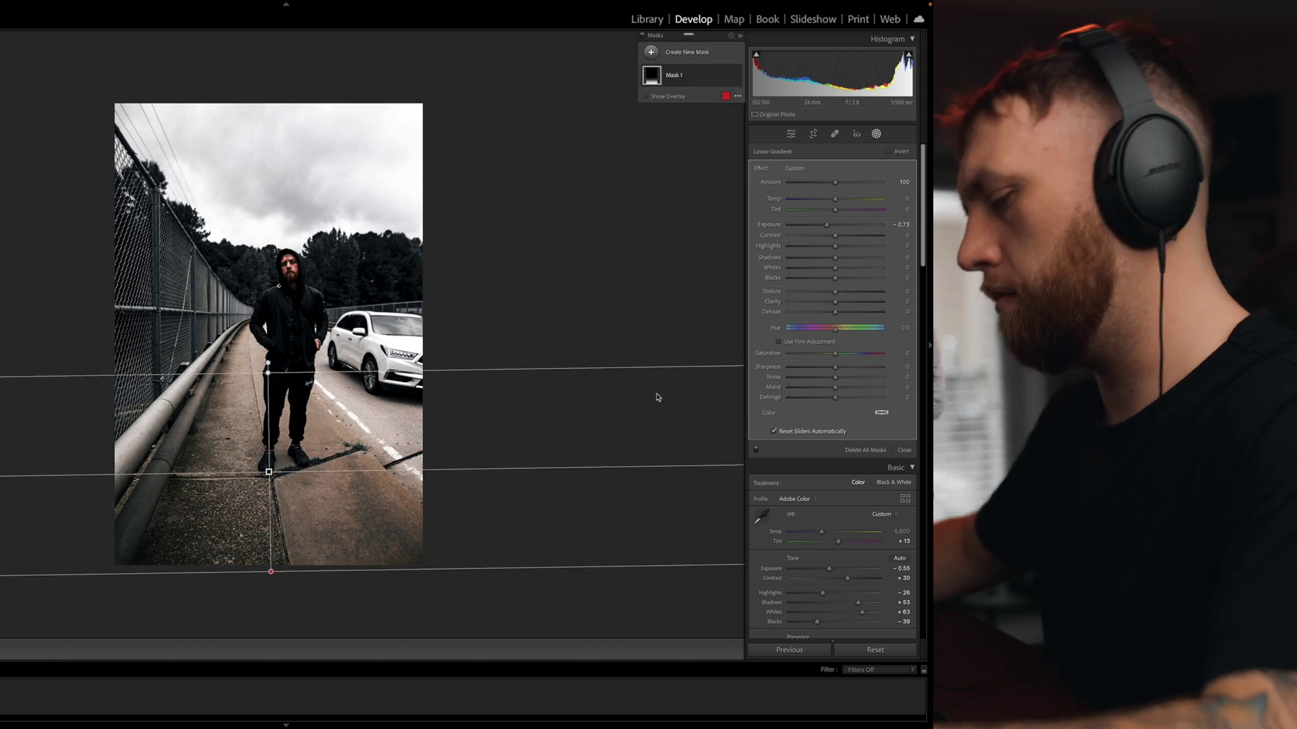
click(668, 385)
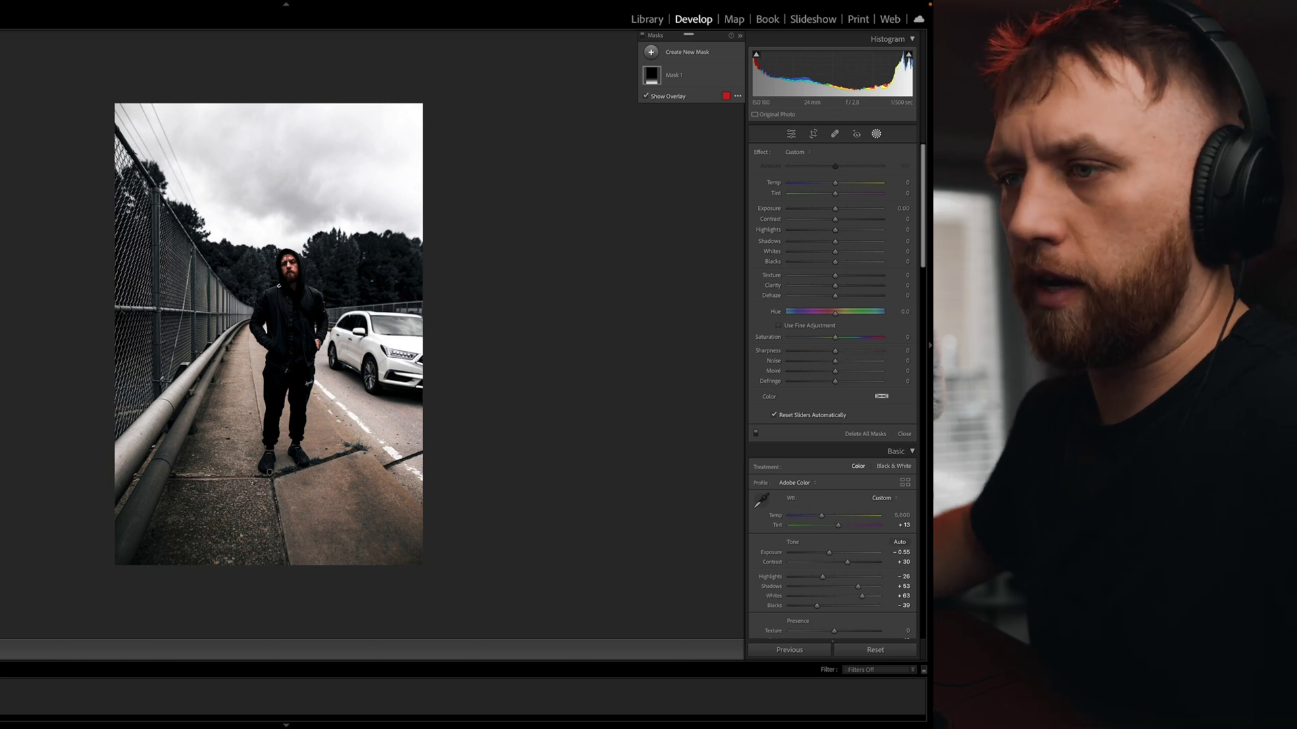
Step: Copy the car photo's develop settings for use on the matching shot without the car
key(super+shift+c)
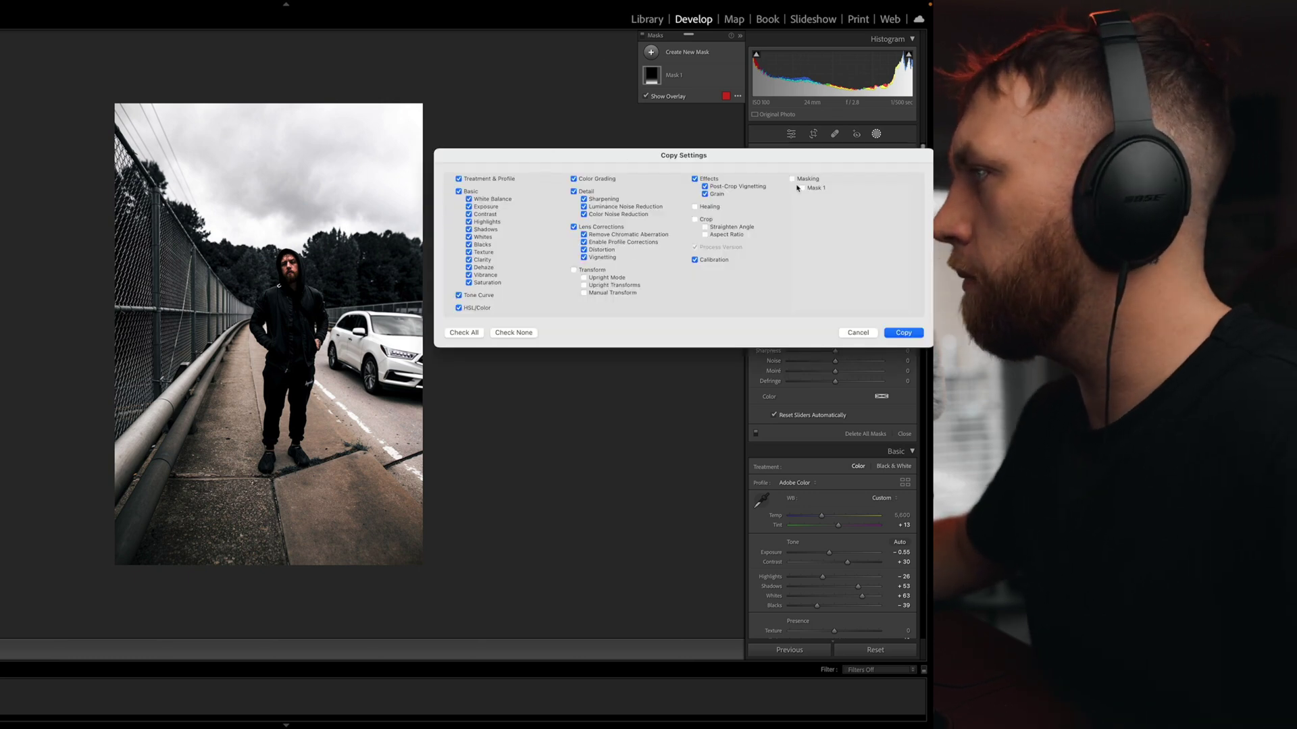
click(898, 331)
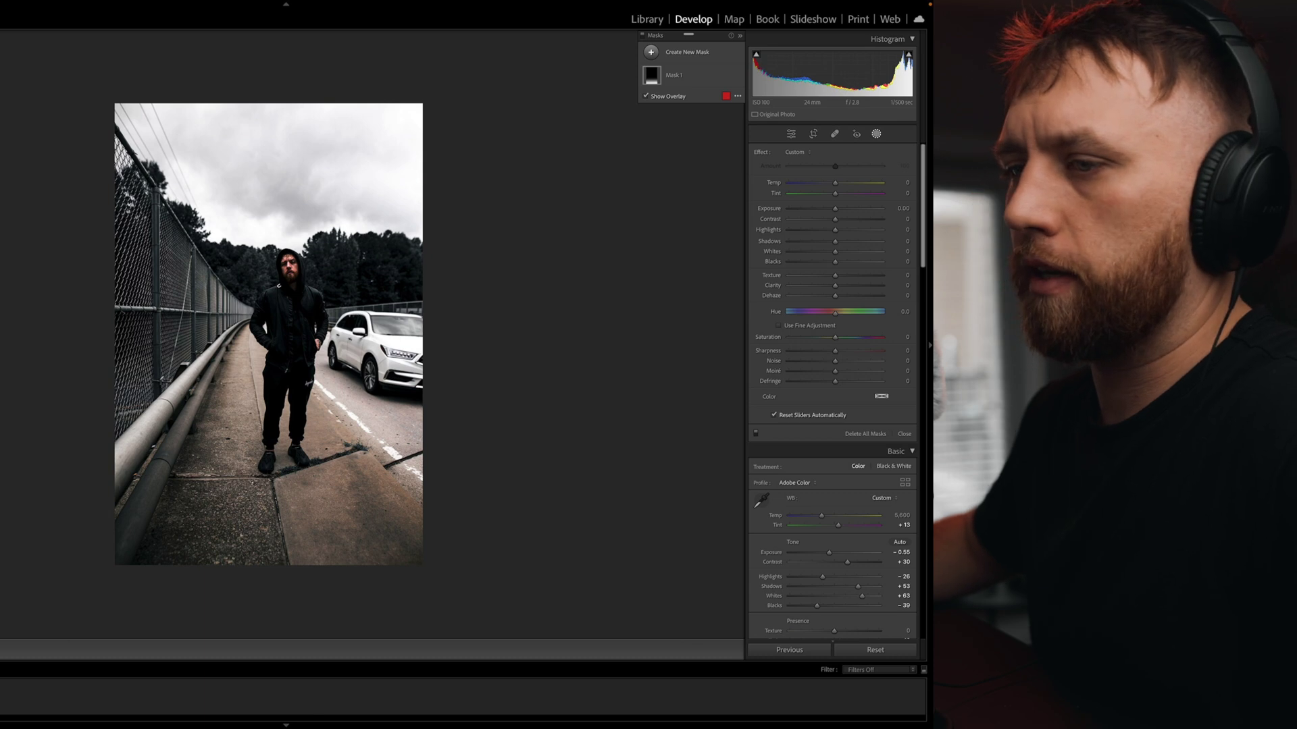
key(Right)
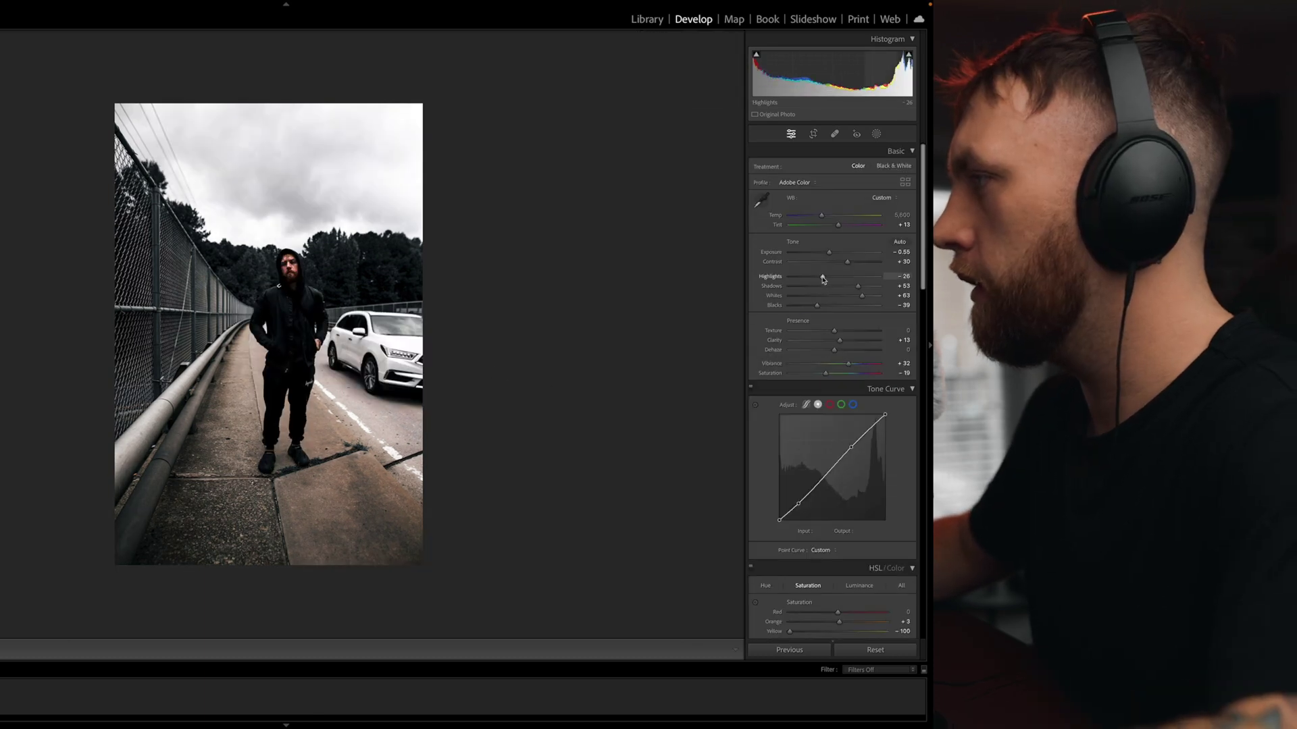
Step: Refine the car photo's tone with highlights 0, exposure −0.45, shadows +60 and clarity +8
double_click(822, 276)
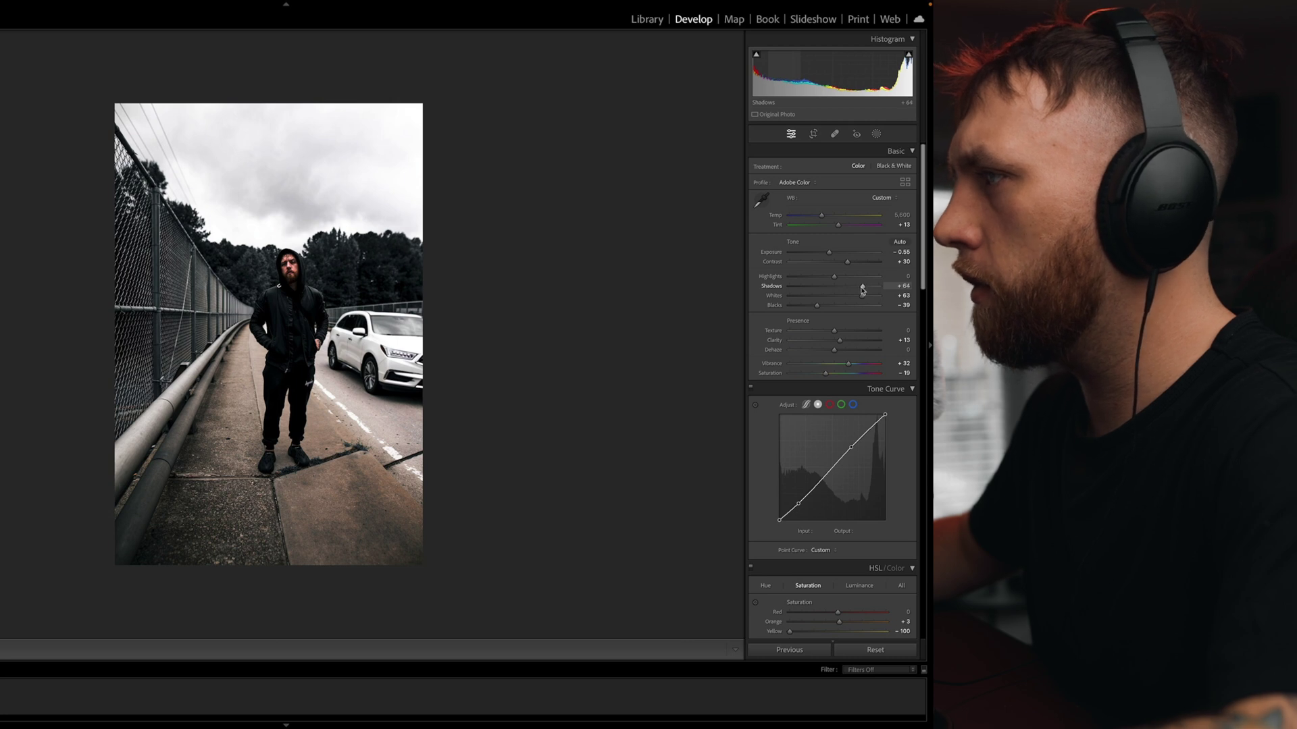
drag(830, 256, 832, 257)
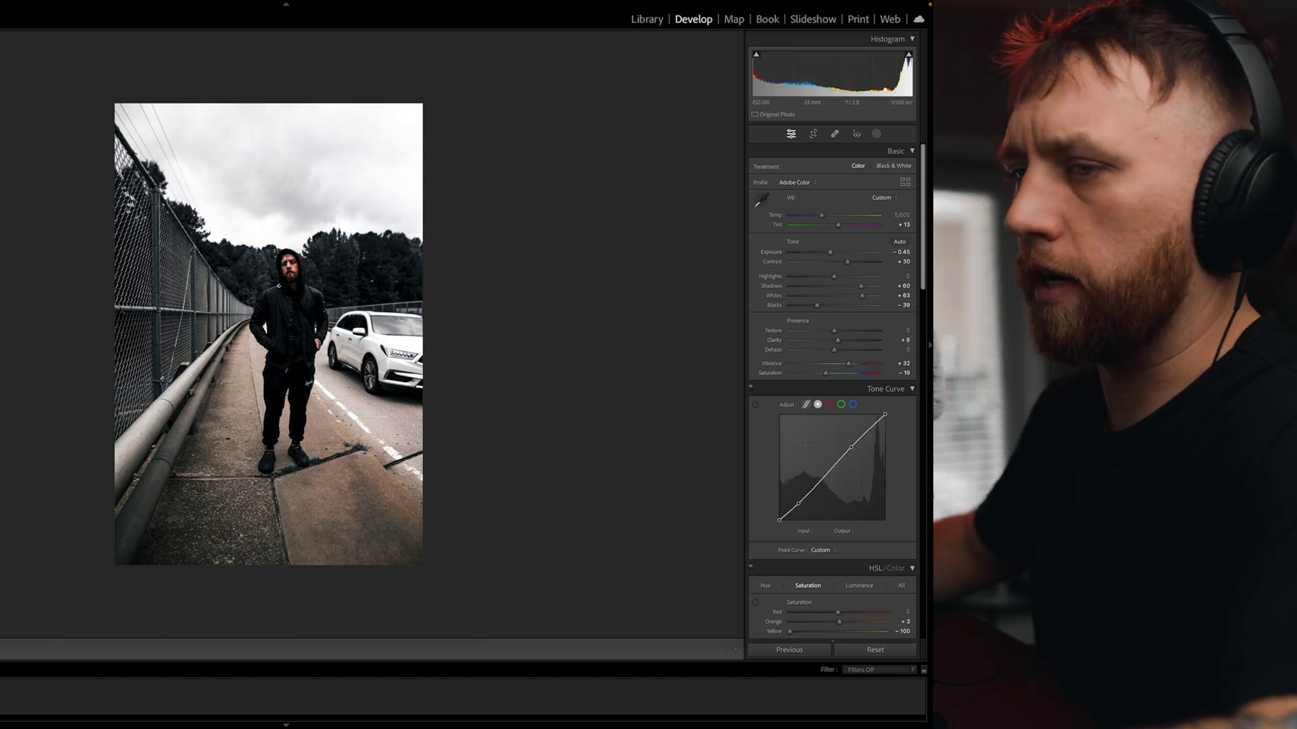
Step: Copy the car photo's refined settings and paste them onto the matching shot without the car, merging the masks
key(super+shift+c)
key(Return)
key(Right)
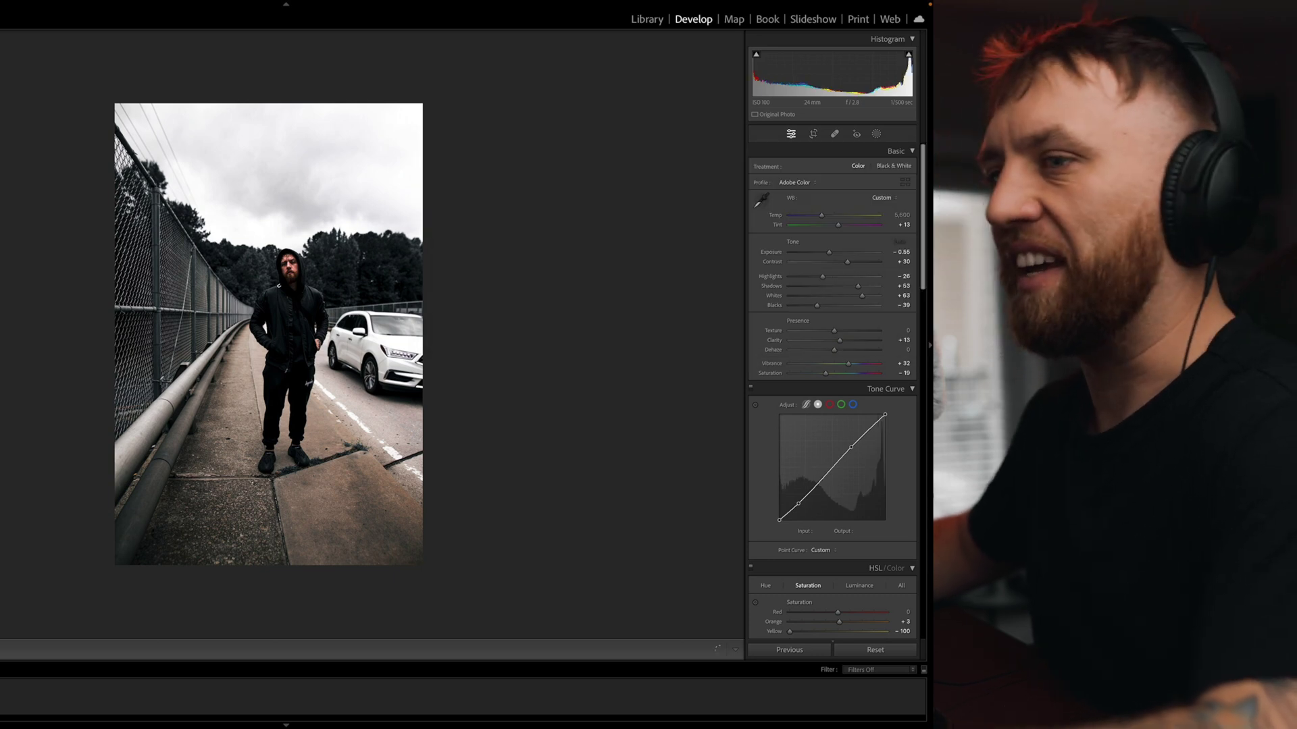
key(super+shift+v)
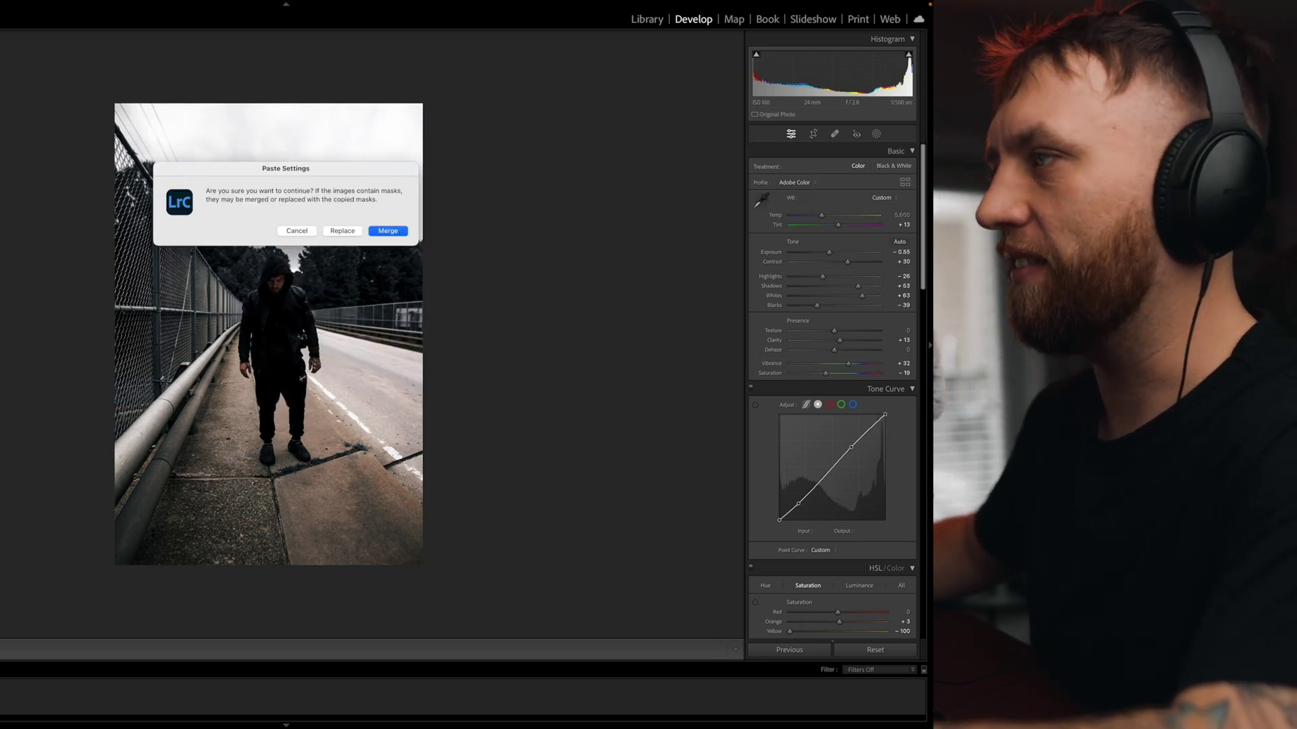
click(386, 231)
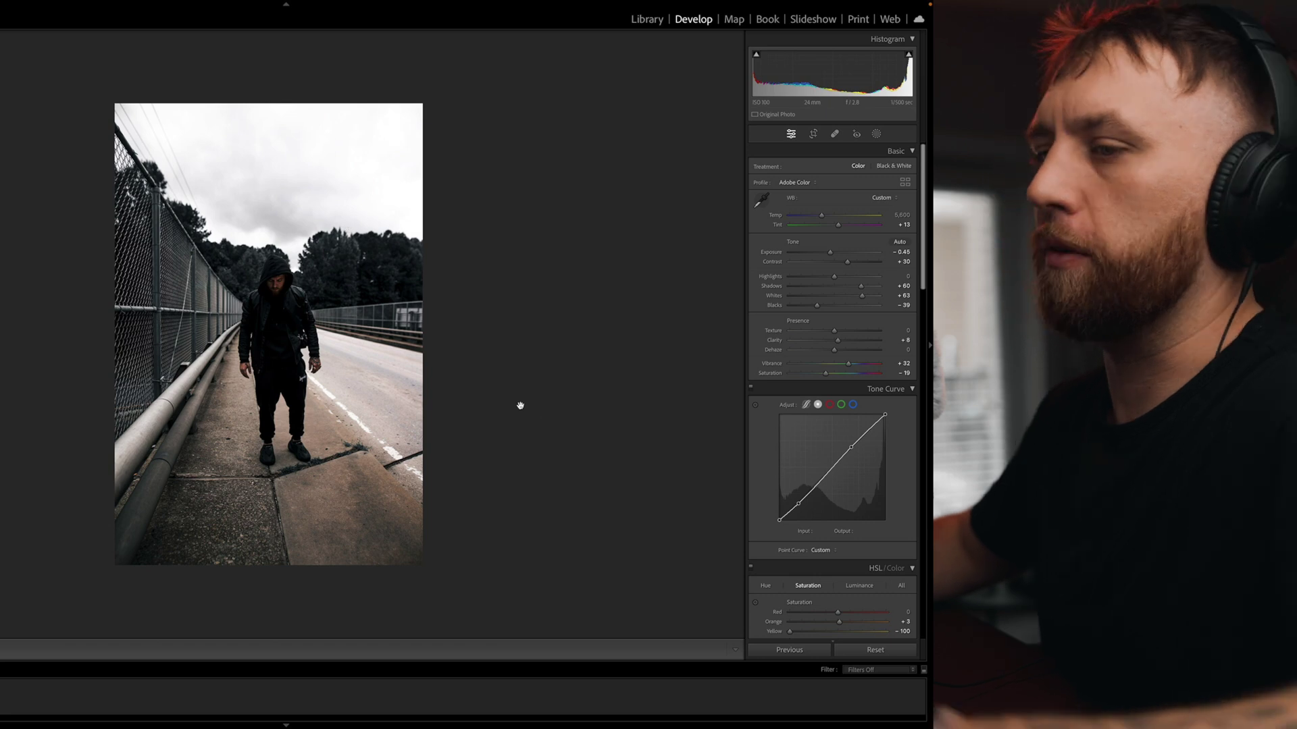
key(Left)
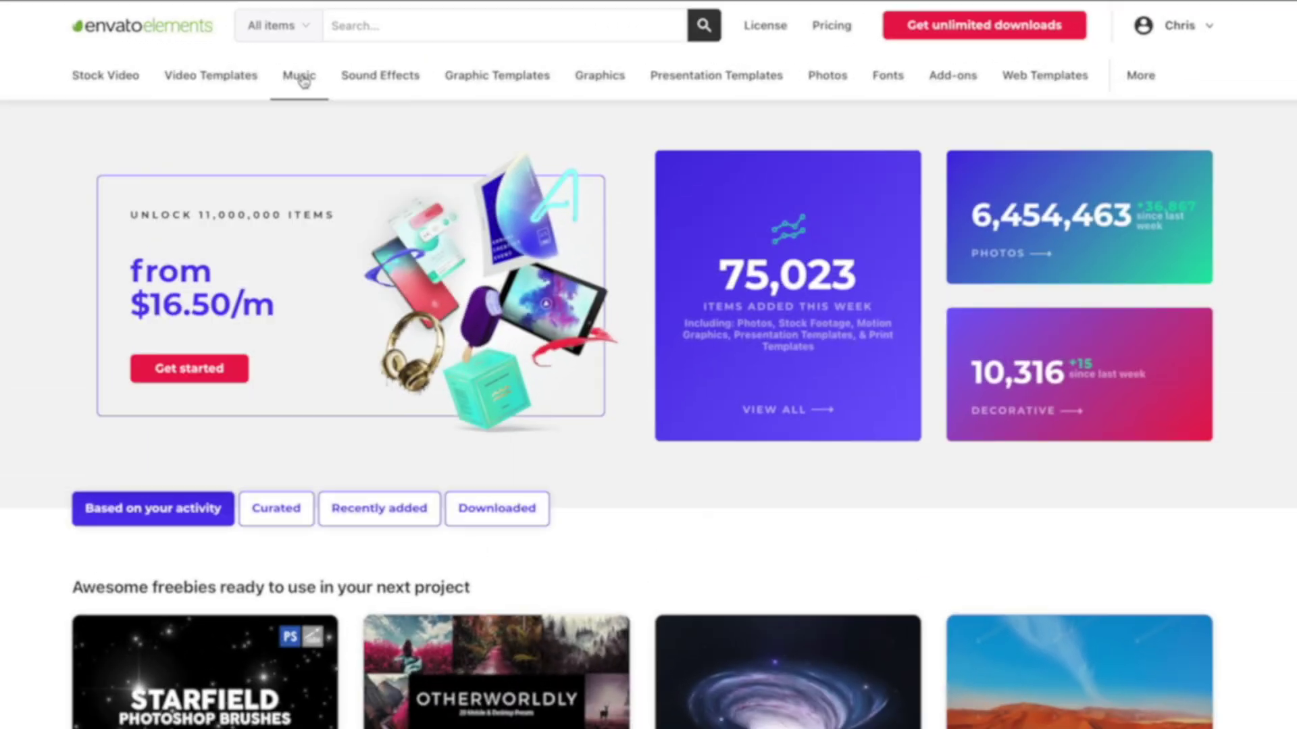
Step: Browse Envato Elements' sound effects, graphic templates, box mockups, Atlanta stock footage and video templates
mouse_move(362, 81)
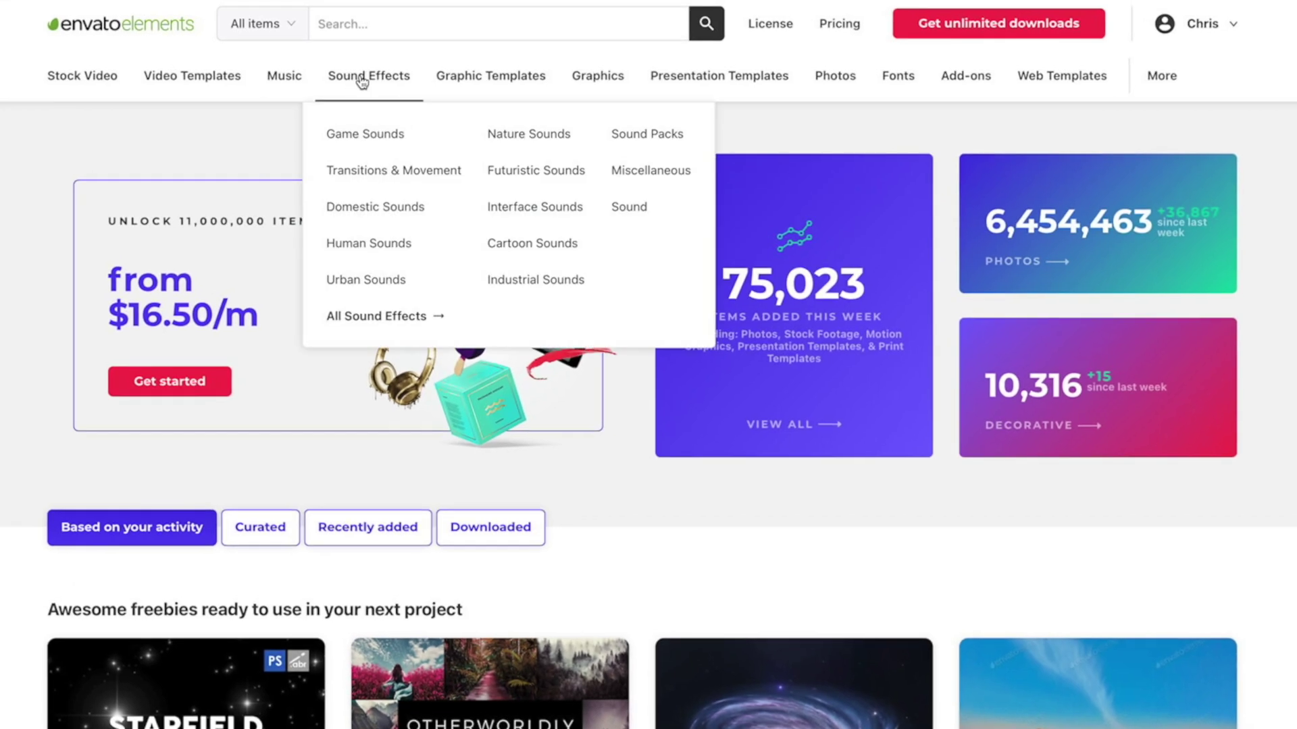
mouse_move(967, 79)
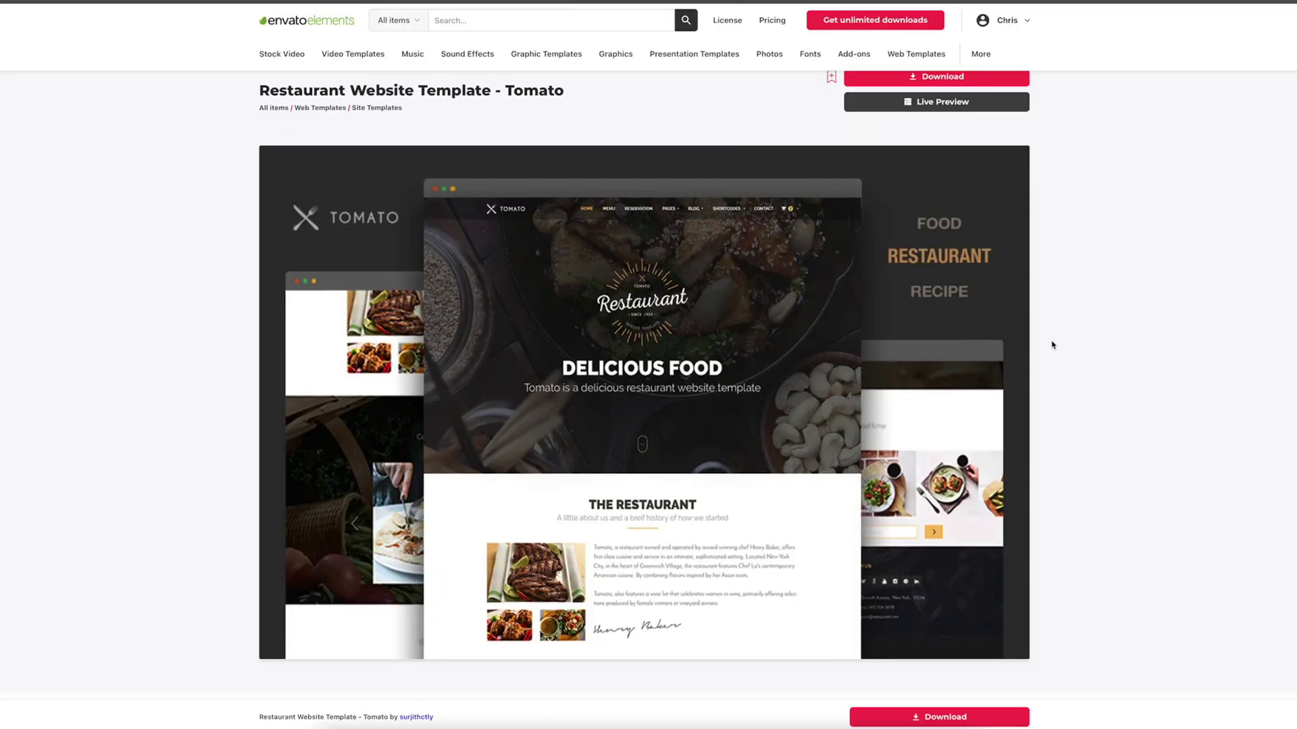
scroll(1051, 345, down, 2)
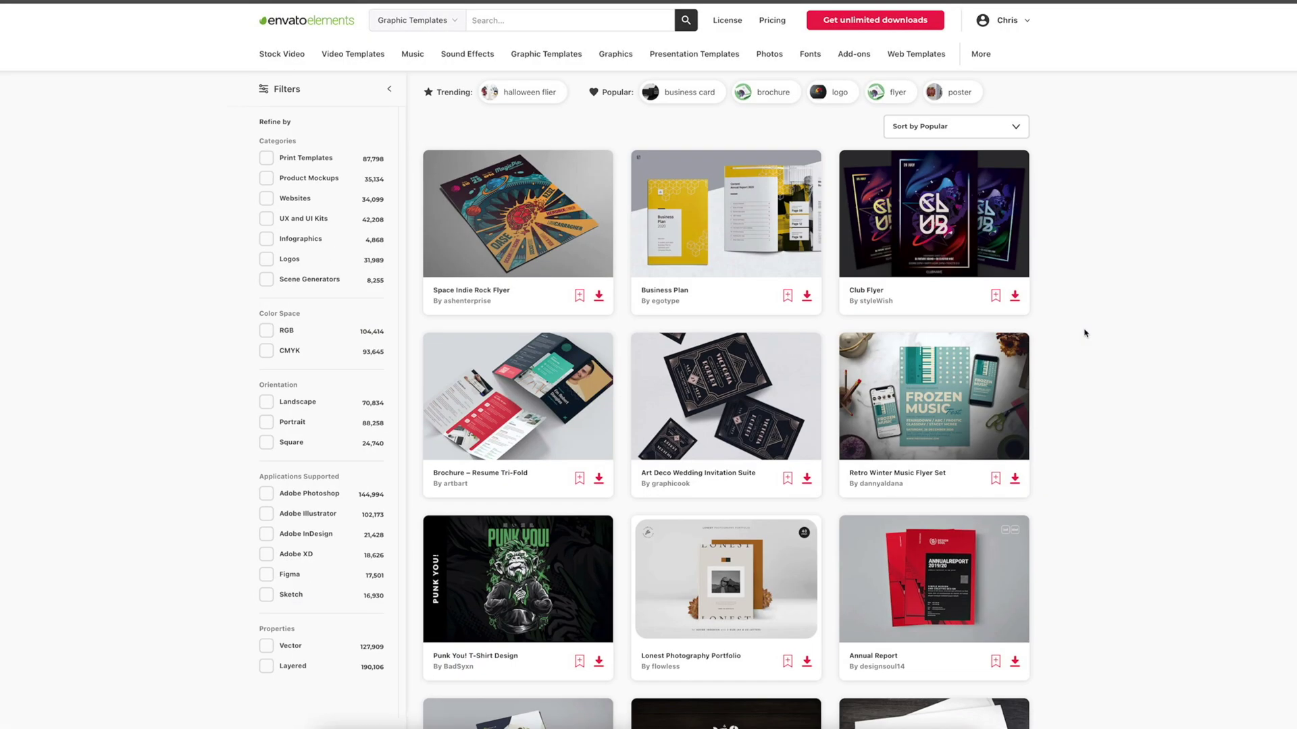
scroll(1080, 329, down, 2)
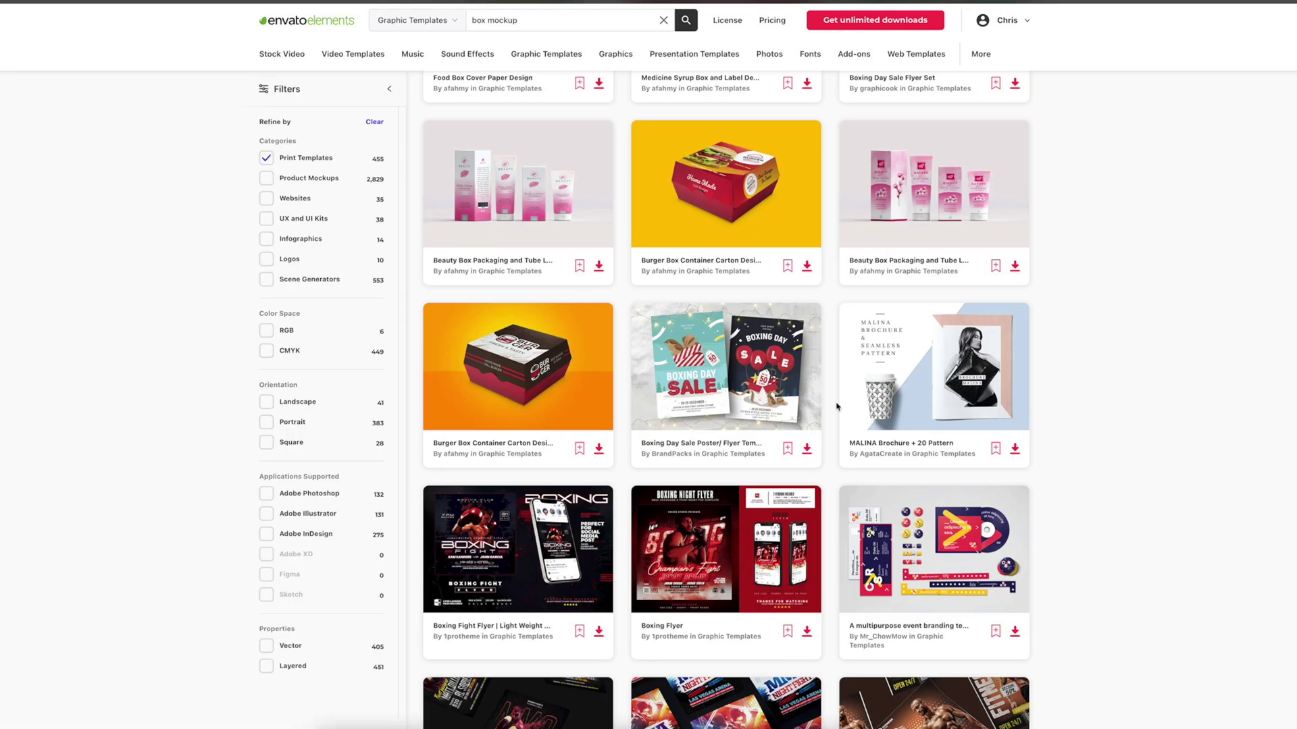
scroll(649, 379, down, 1)
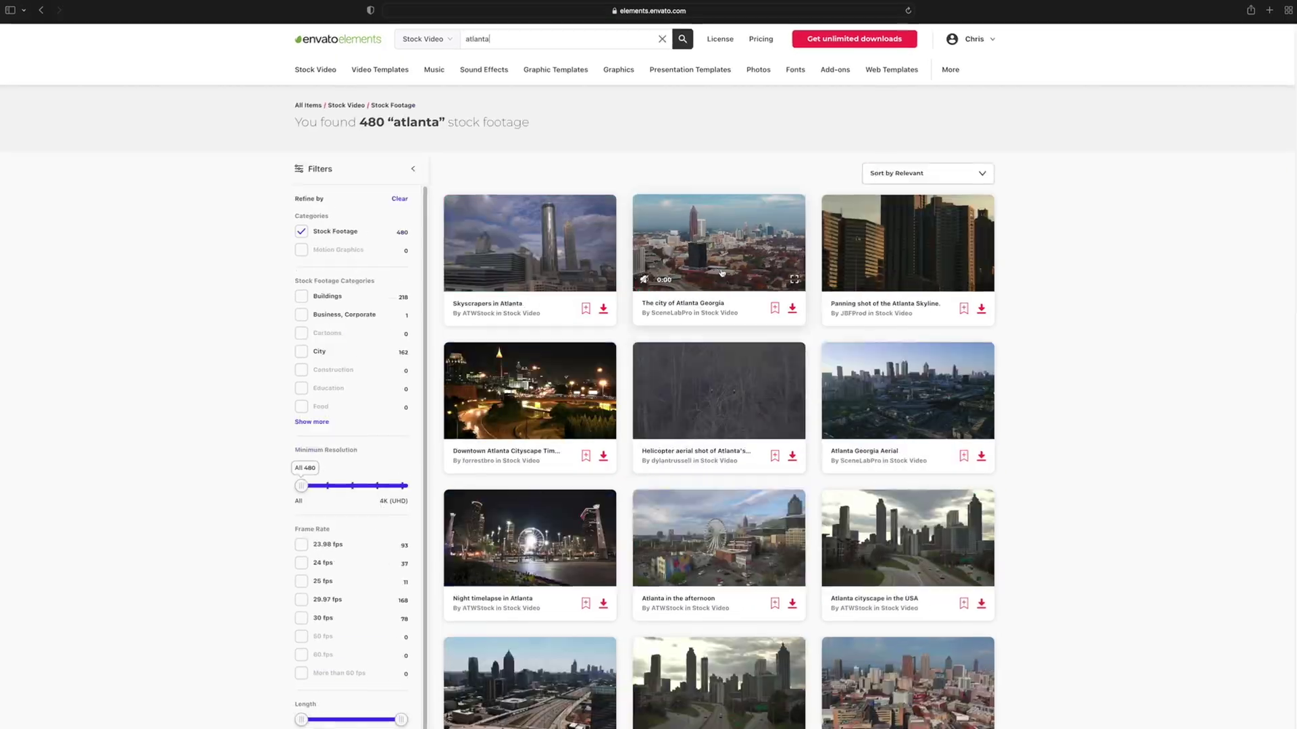
scroll(649, 405, down, 3)
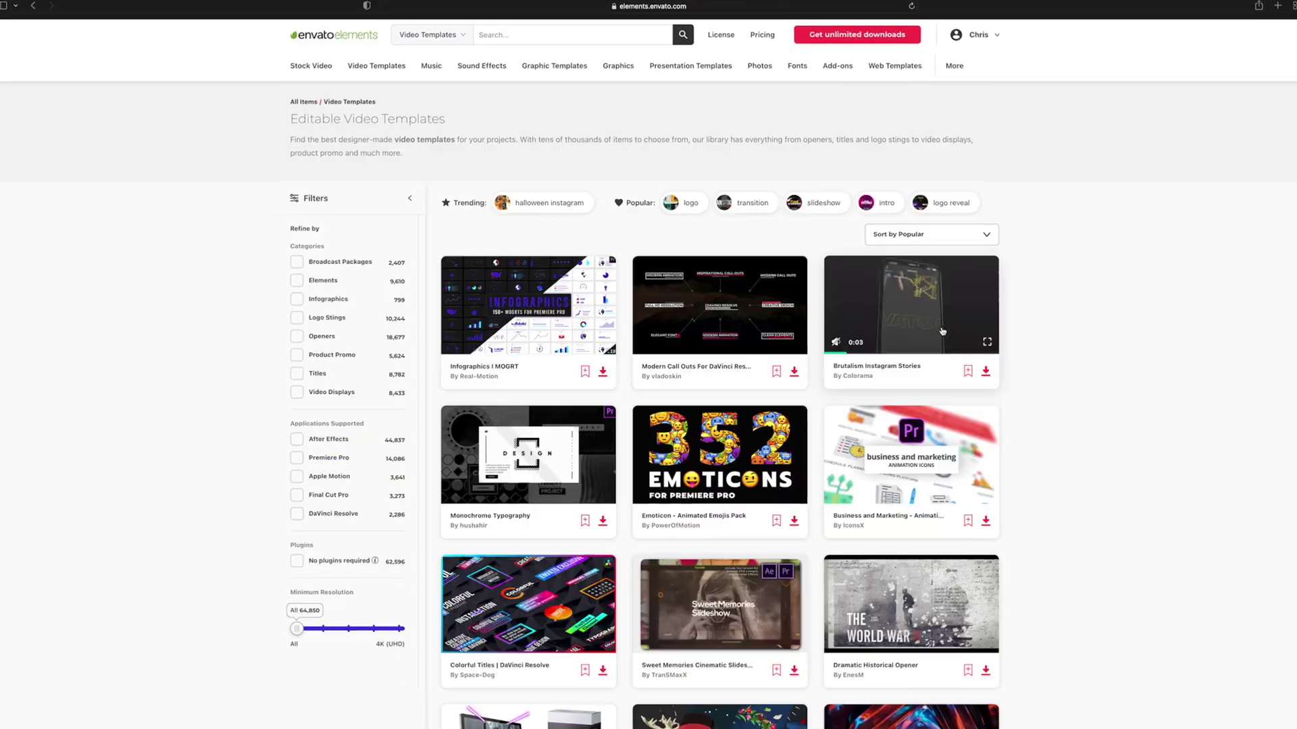
scroll(942, 331, down, 4)
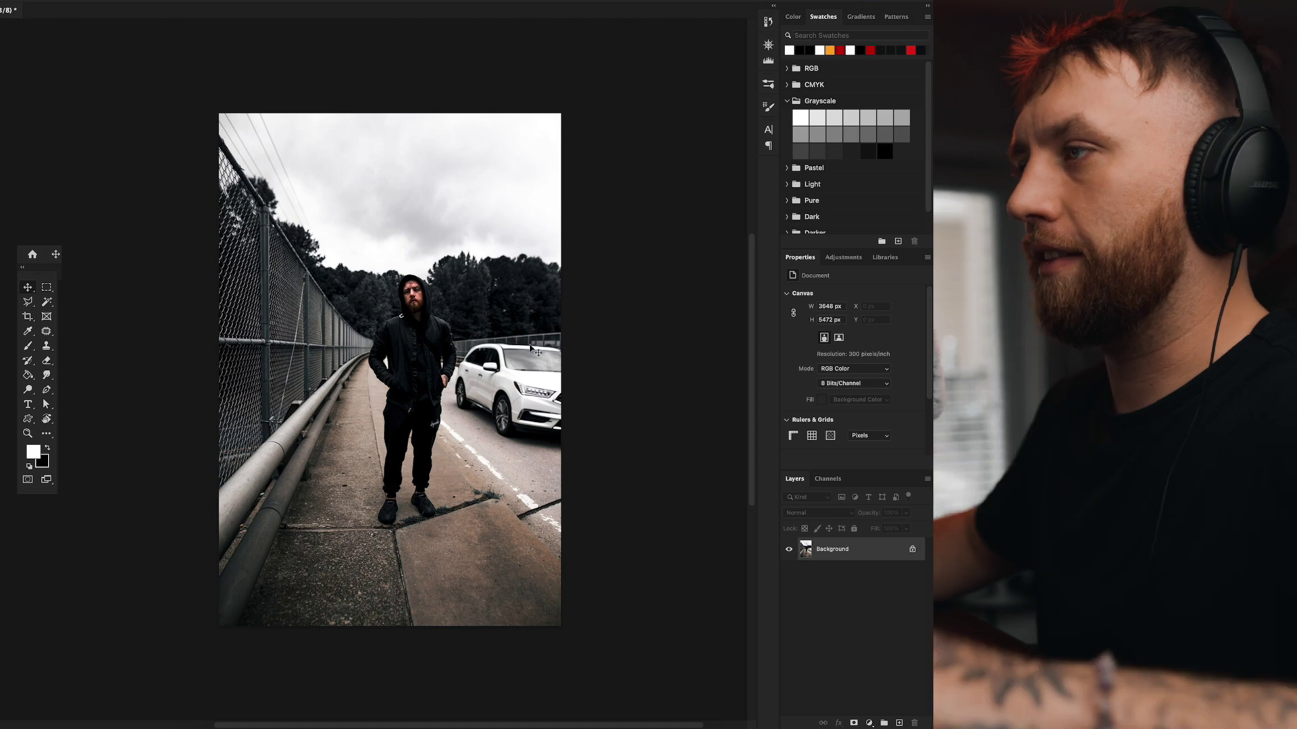
Step: In Photoshop, stack the car photo on a layer above the shot without the car and toggle its visibility to compare them
scroll(398, 304, up, 2)
key(ctrl+j)
drag(394, 273, 371, 288)
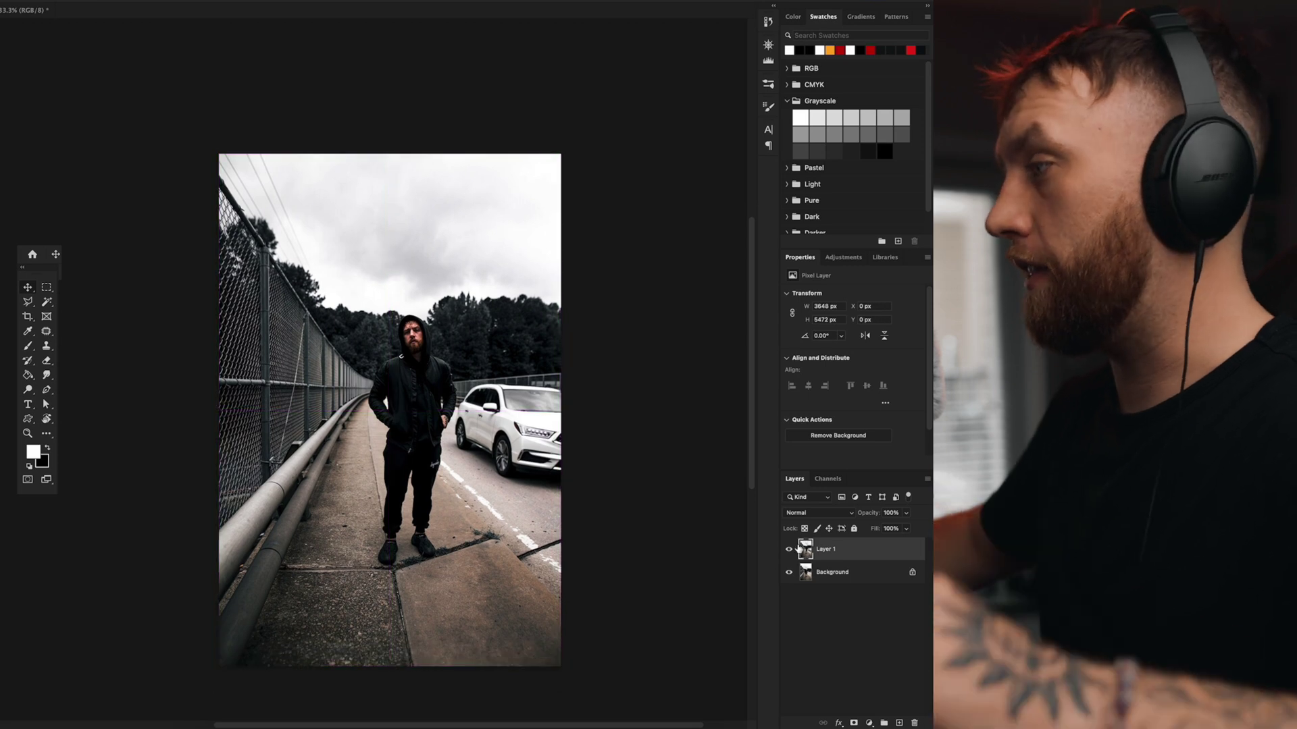
click(788, 550)
click(788, 550)
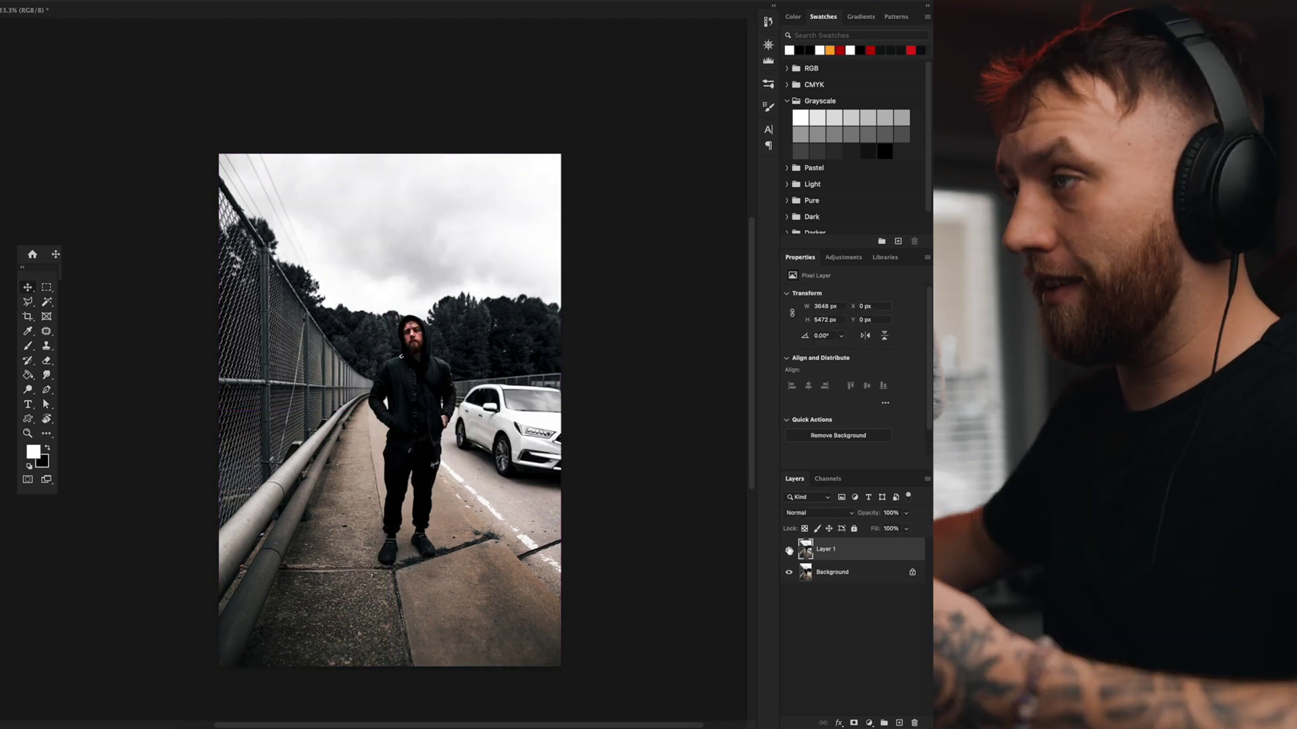
click(788, 549)
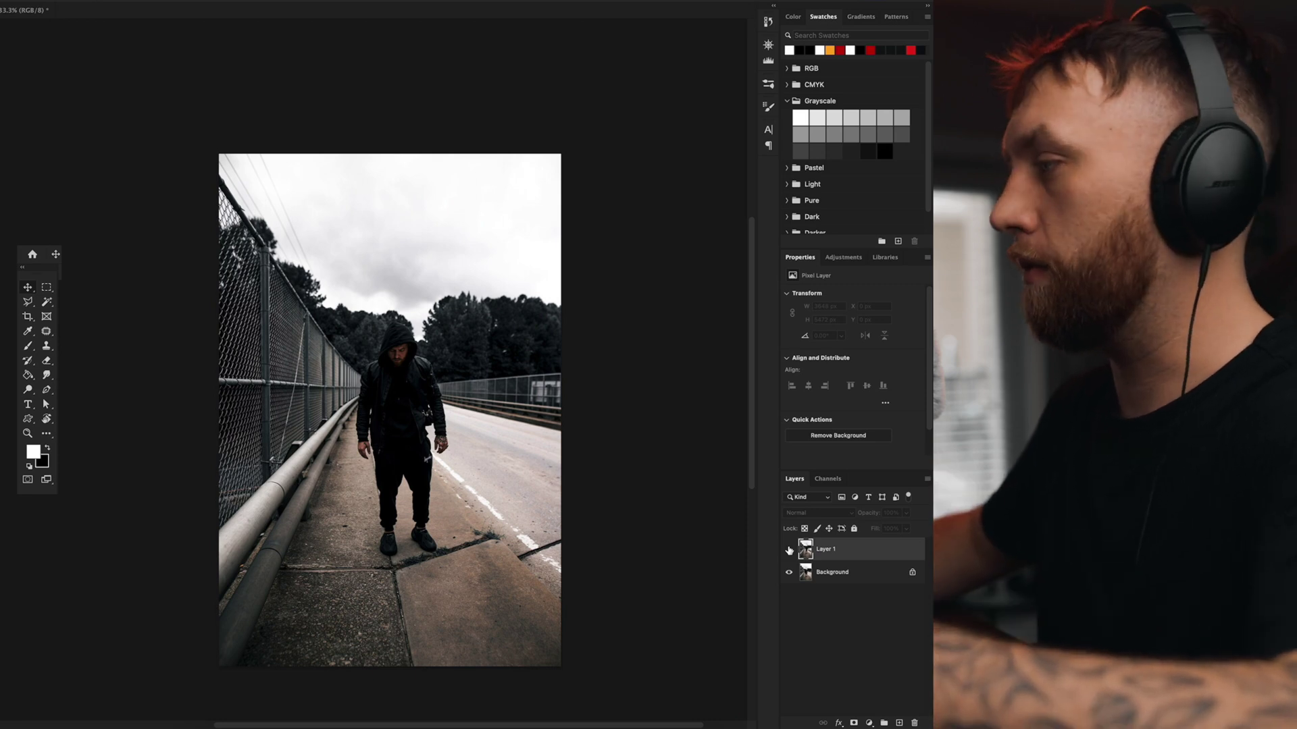
click(788, 549)
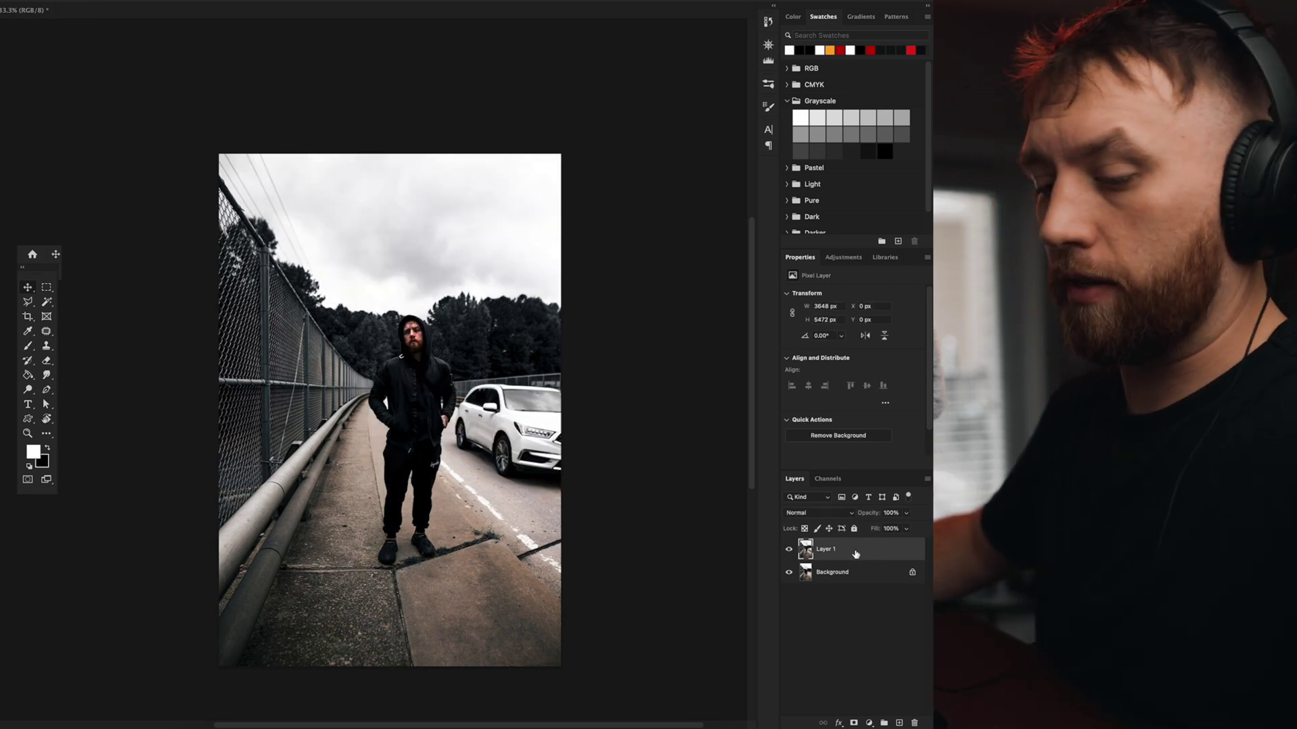
Step: Erase the front part of the white car from the upper layer with the Eraser tool
key(super+plus)
key(super+plus)
key(e)
drag(672, 501, 390, 338)
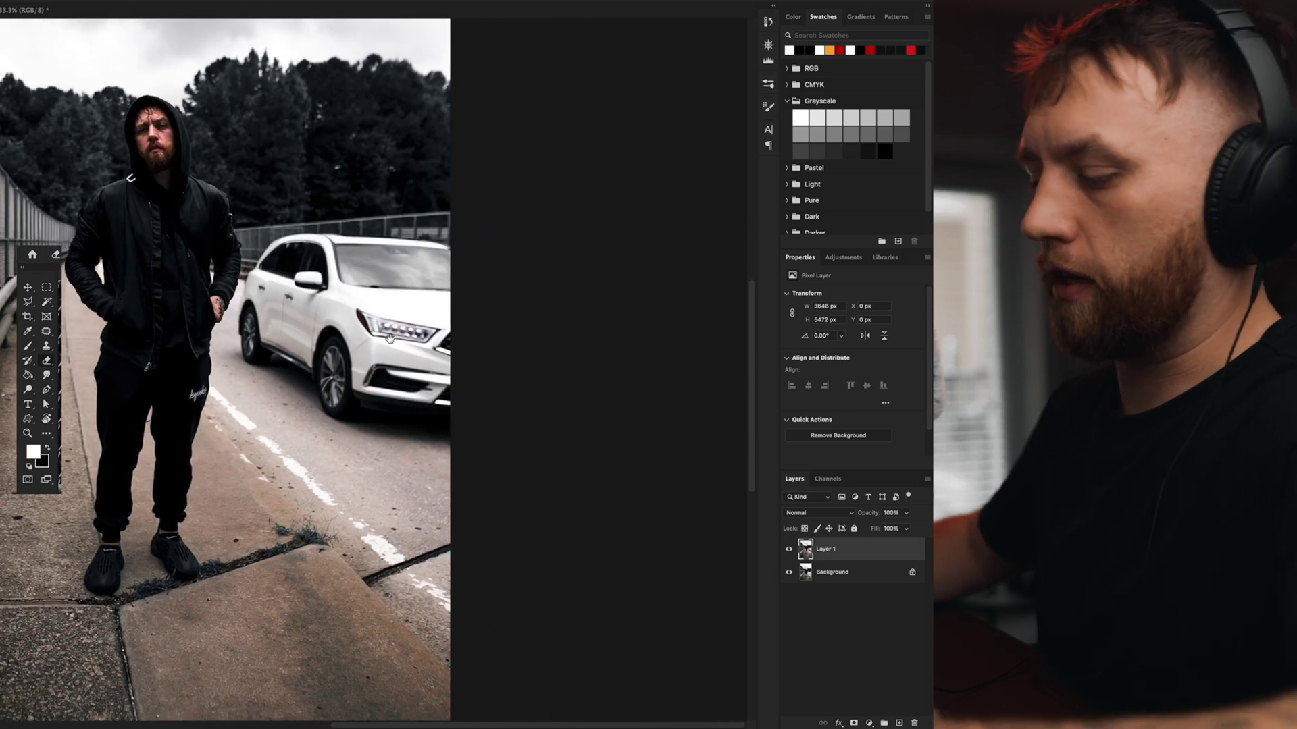
key(super+plus)
key(super+plus)
key(super+plus)
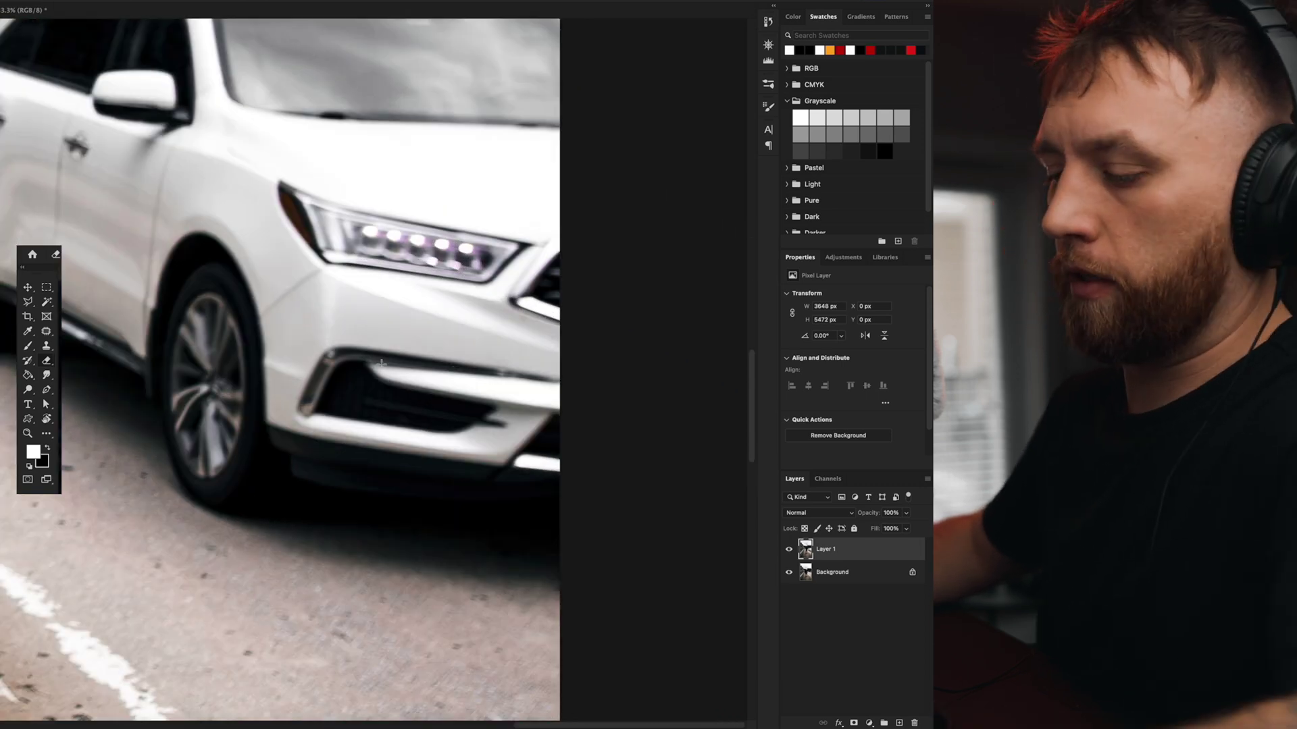
key(super+minus)
key(super+minus)
mouse_move(434, 371)
mouse_down()
mouse_move(464, 350)
mouse_move(439, 324)
mouse_move(464, 217)
mouse_move(403, 194)
mouse_move(283, 230)
mouse_move(290, 169)
mouse_move(270, 223)
mouse_move(223, 194)
mouse_move(196, 225)
mouse_move(165, 341)
mouse_move(143, 350)
mouse_up()
Step: Reduce the Eraser brush size and undo the last few eraser strokes on the upper layer
key(bracketleft)
key(bracketleft)
key(bracketleft)
key(bracketleft)
key(bracketleft)
key(ctrl+z)
key(ctrl+z)
key(ctrl+z)
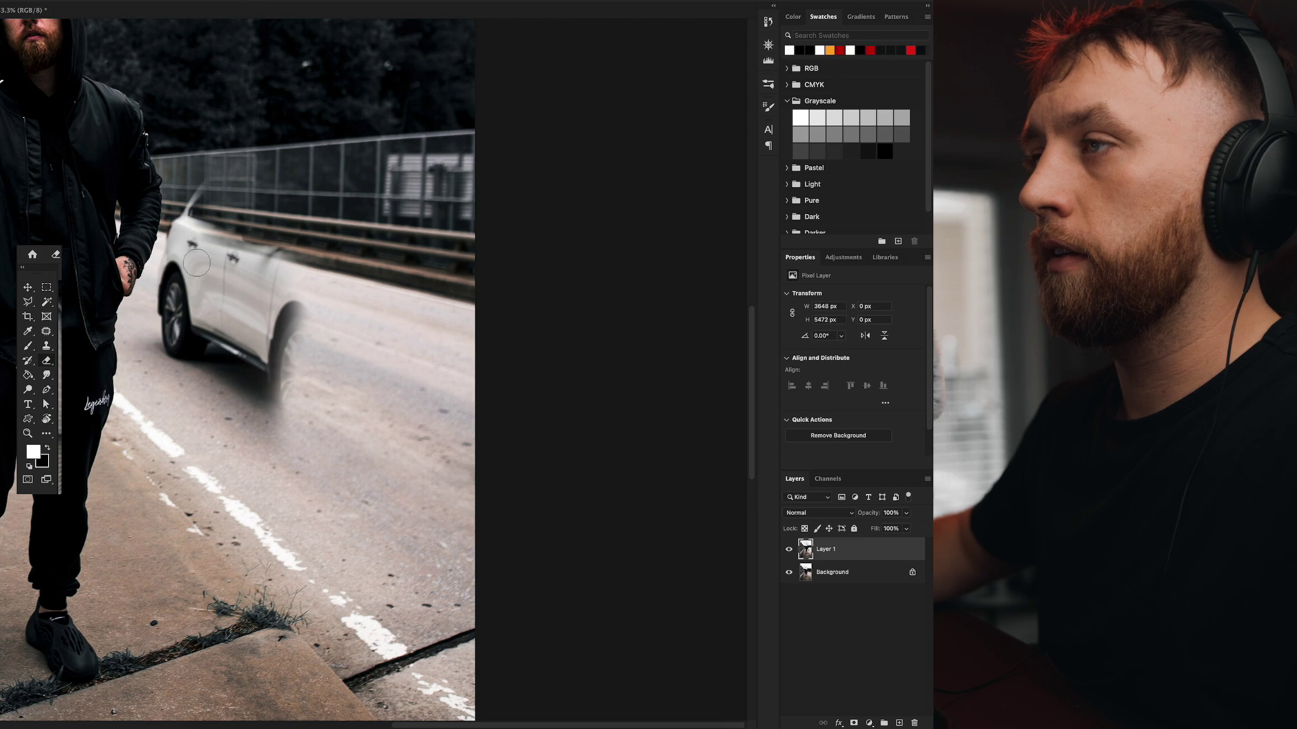
Step: Erase the rest of the white car, its wheels and its shadow from the upper layer
mouse_move(185, 315)
mouse_down()
mouse_move(179, 352)
mouse_move(305, 400)
mouse_move(252, 353)
mouse_move(296, 362)
mouse_move(309, 303)
mouse_move(291, 281)
mouse_move(279, 341)
mouse_move(250, 187)
mouse_move(227, 247)
mouse_move(213, 213)
mouse_move(189, 260)
mouse_up()
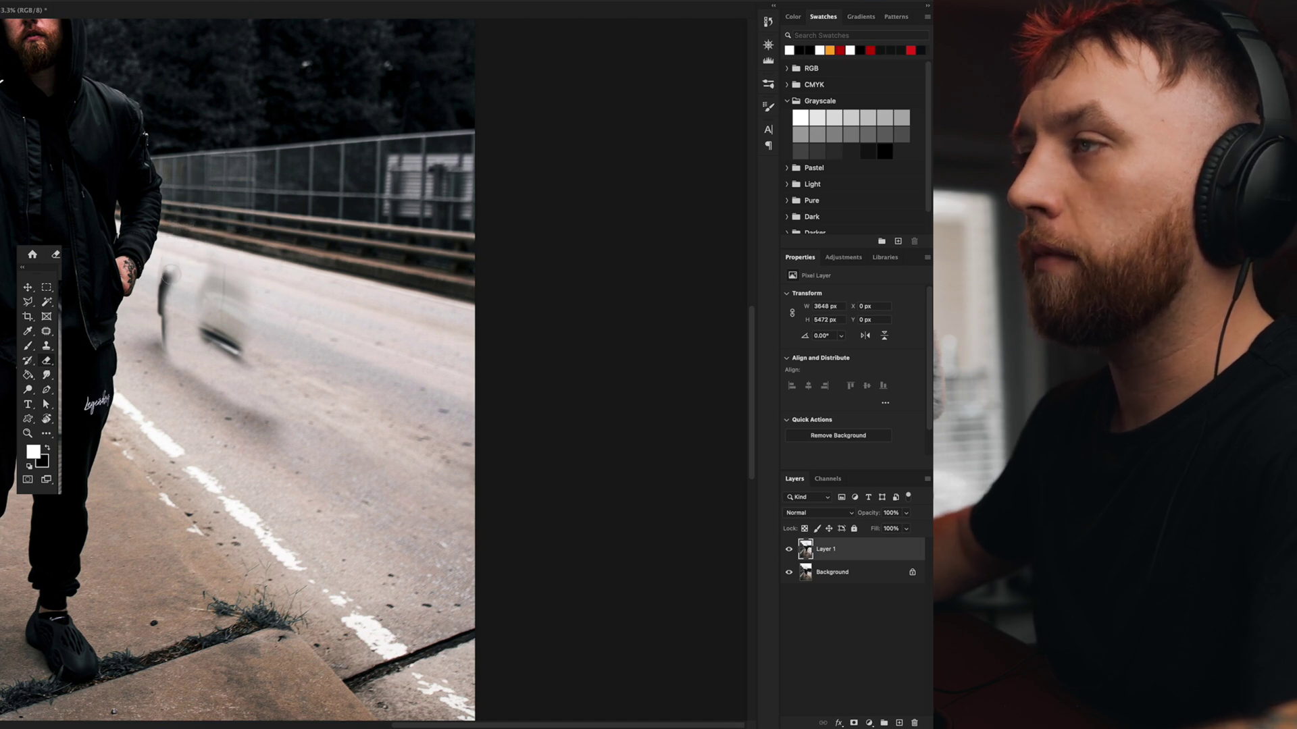
mouse_move(192, 274)
mouse_down()
mouse_move(227, 290)
mouse_move(237, 266)
mouse_move(231, 341)
mouse_move(198, 313)
mouse_up()
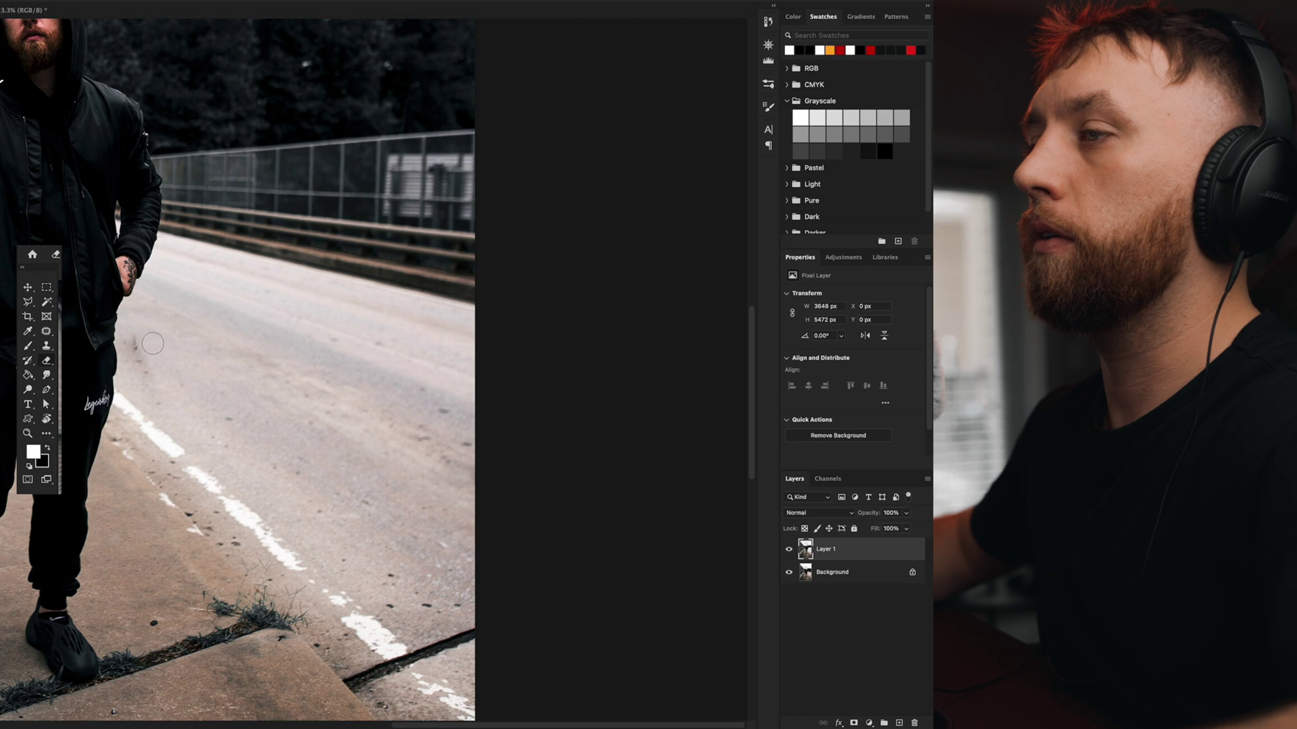
drag(161, 273, 168, 378)
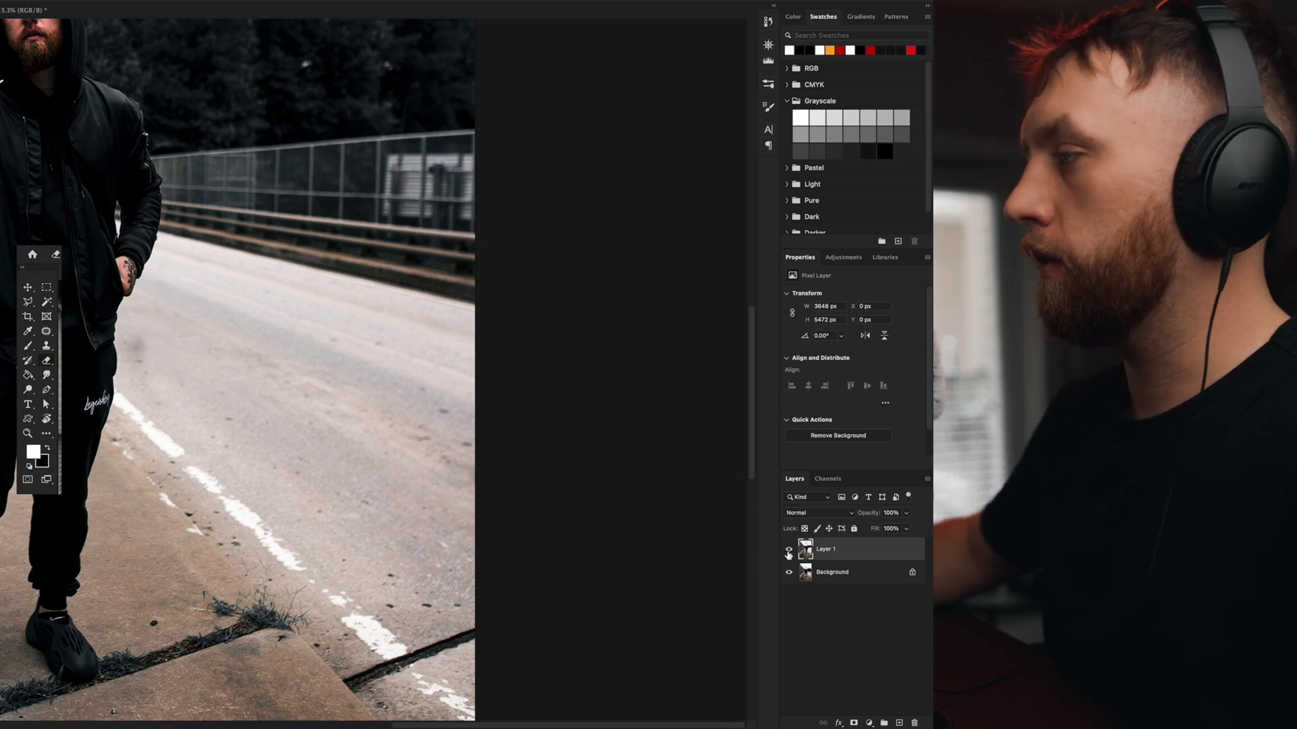
Step: Clean up the faint dark smudge on the road beside the man's leg with the Clone Stamp tool
click(828, 574)
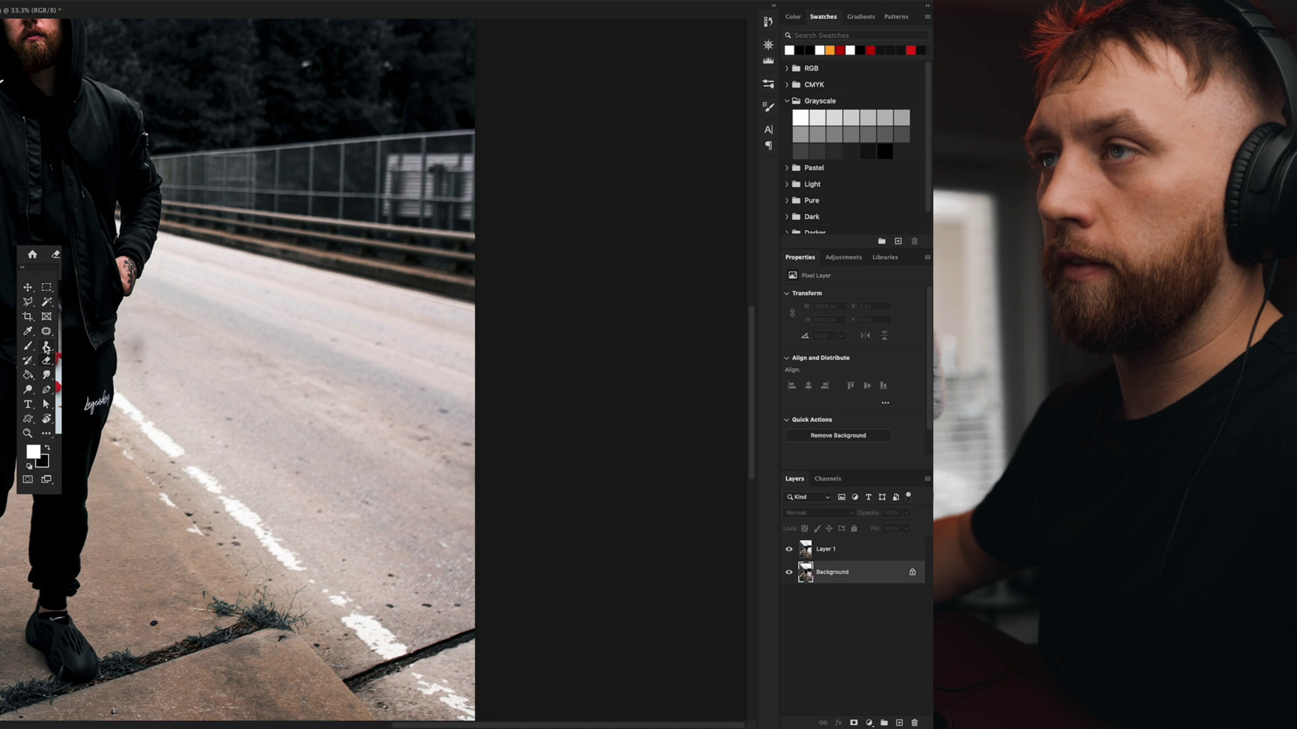
click(46, 347)
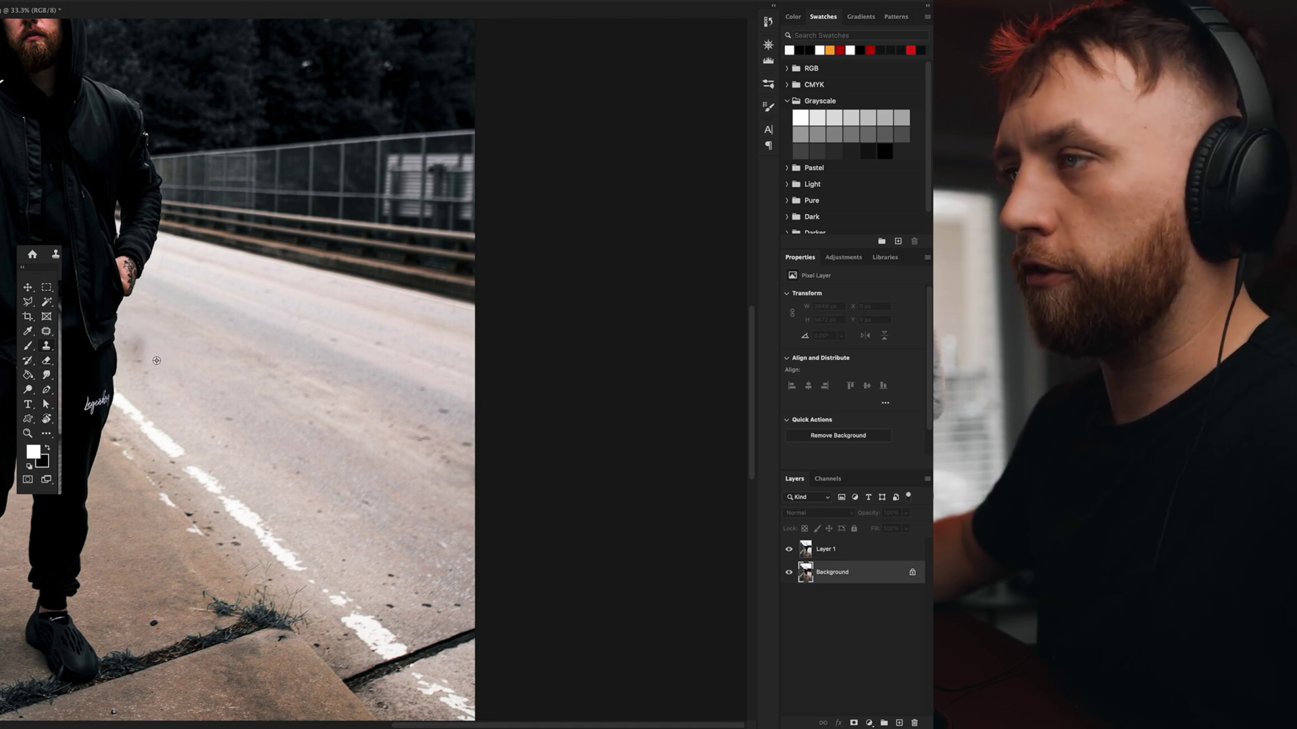
click(840, 556)
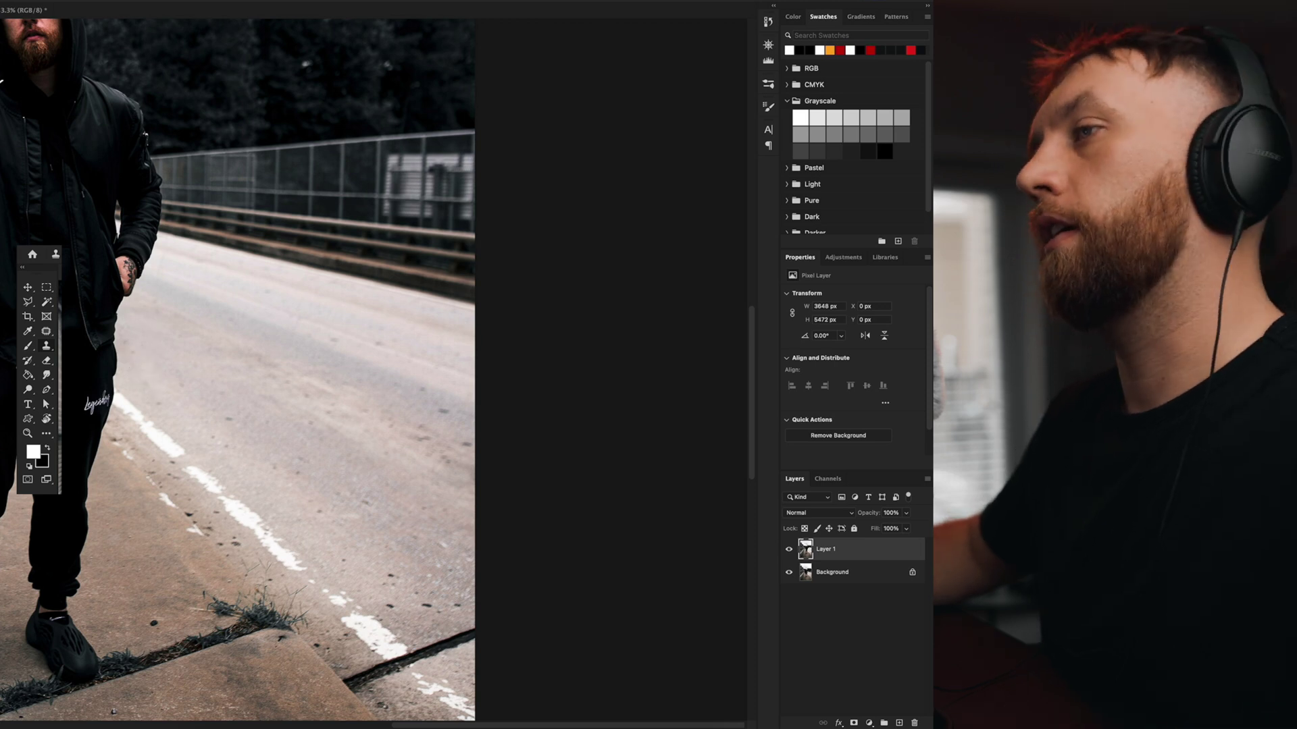
Step: Fit the whole photo in view and toggle Layer 1's visibility to compare it with and without the car
key(ctrl+0)
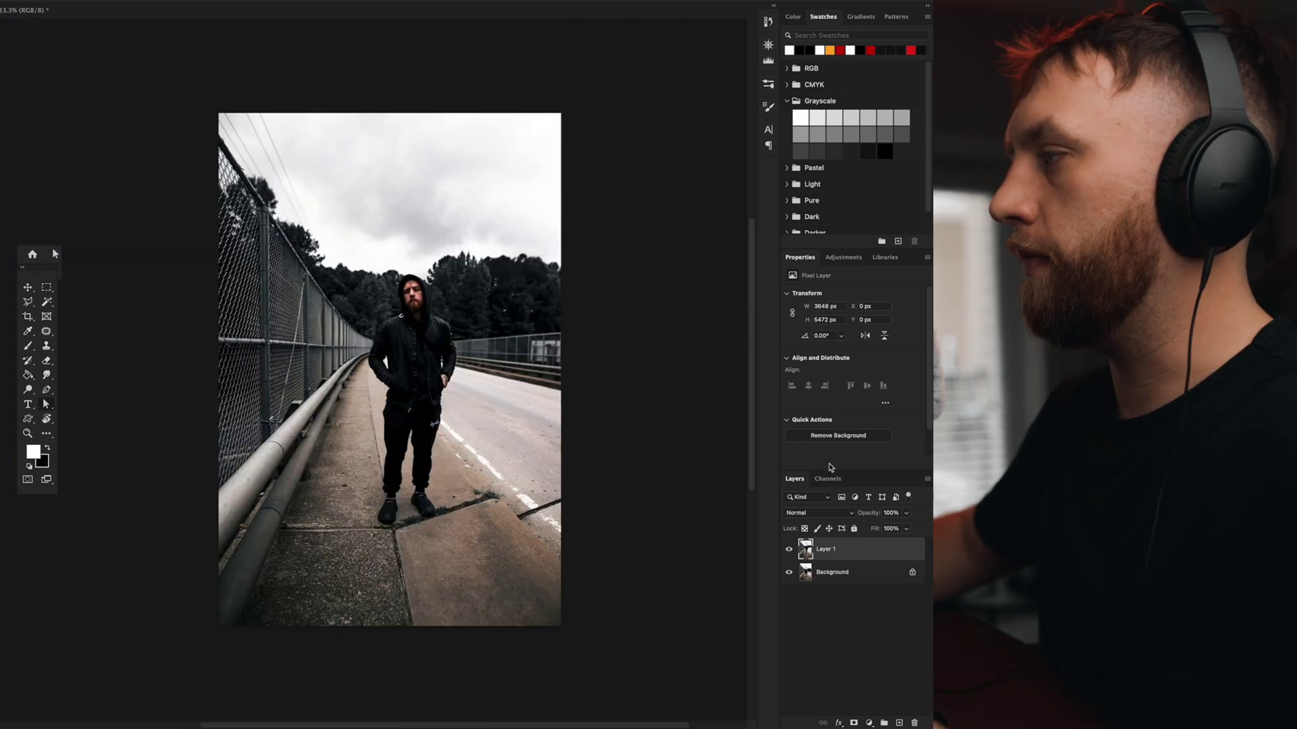
click(789, 549)
click(789, 550)
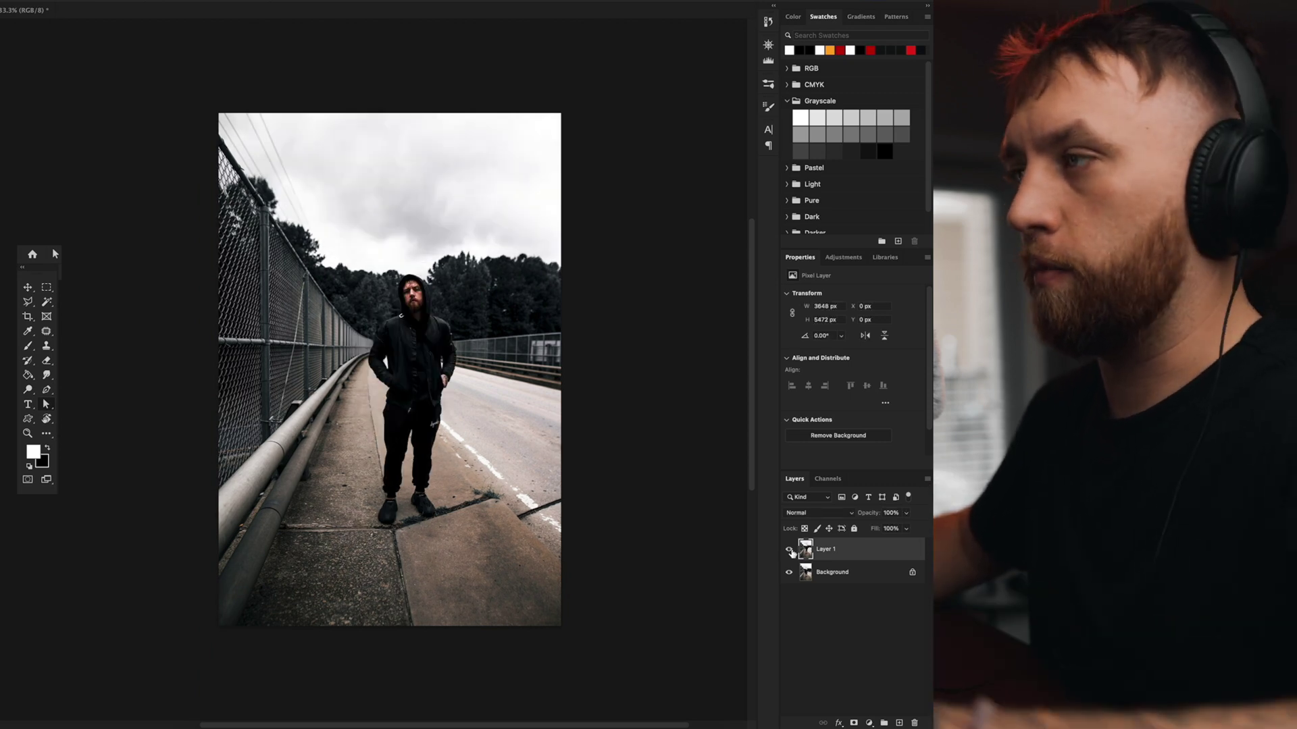
Step: Crop the photo to a tighter 4:5 portrait frame of about 3278 × 4098 px around the man
click(29, 317)
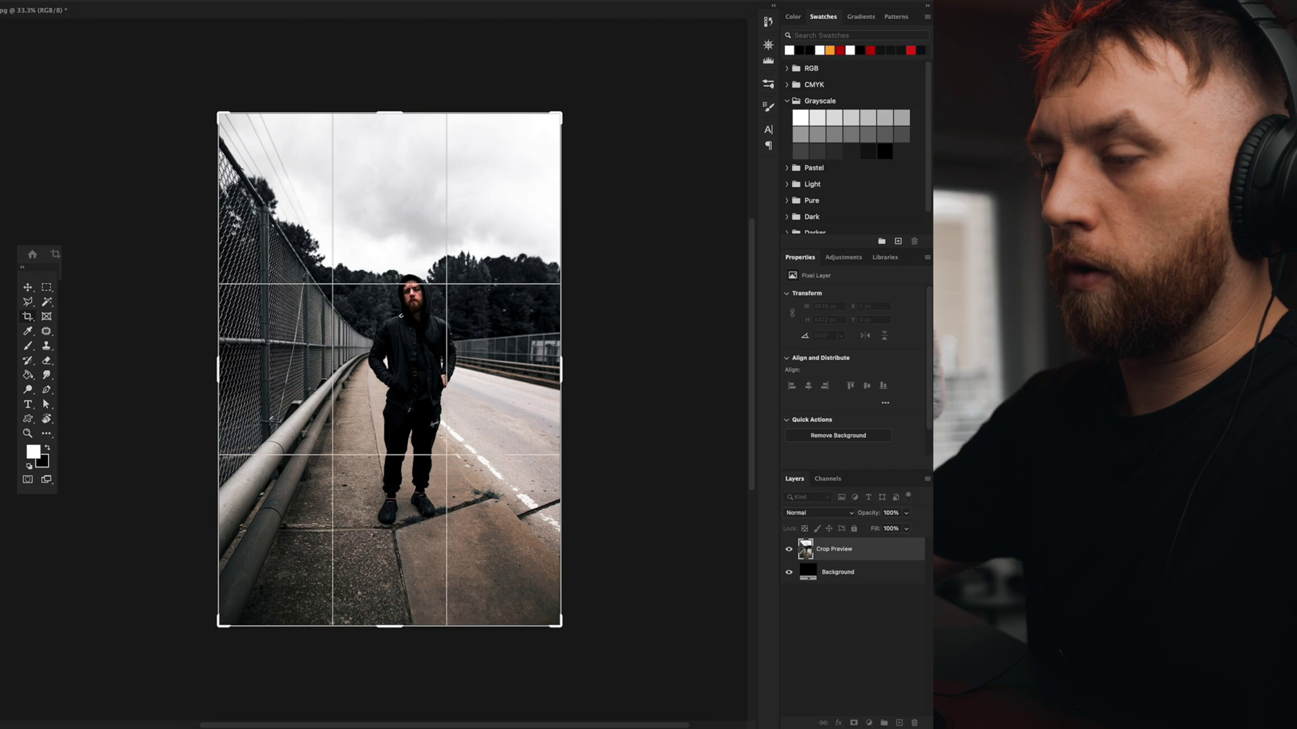
drag(479, 431, 479, 417)
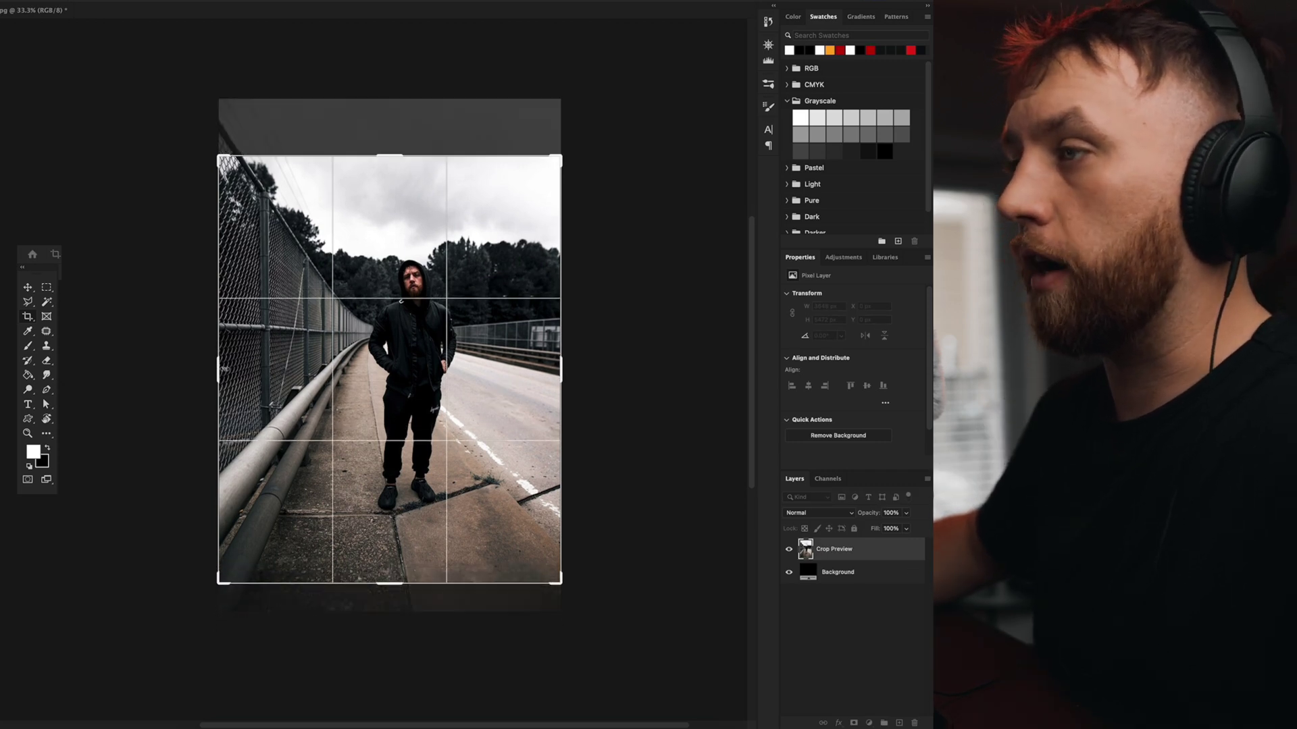
drag(222, 368, 239, 369)
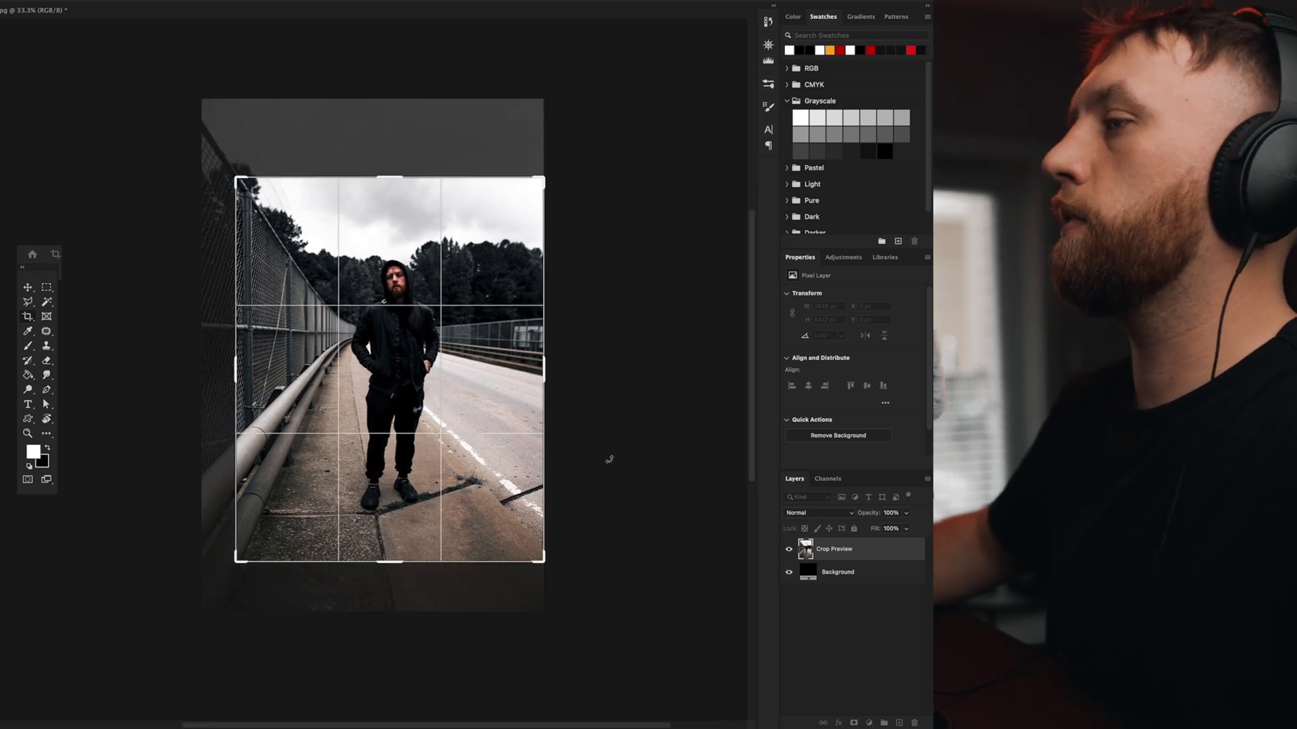
drag(488, 442, 487, 436)
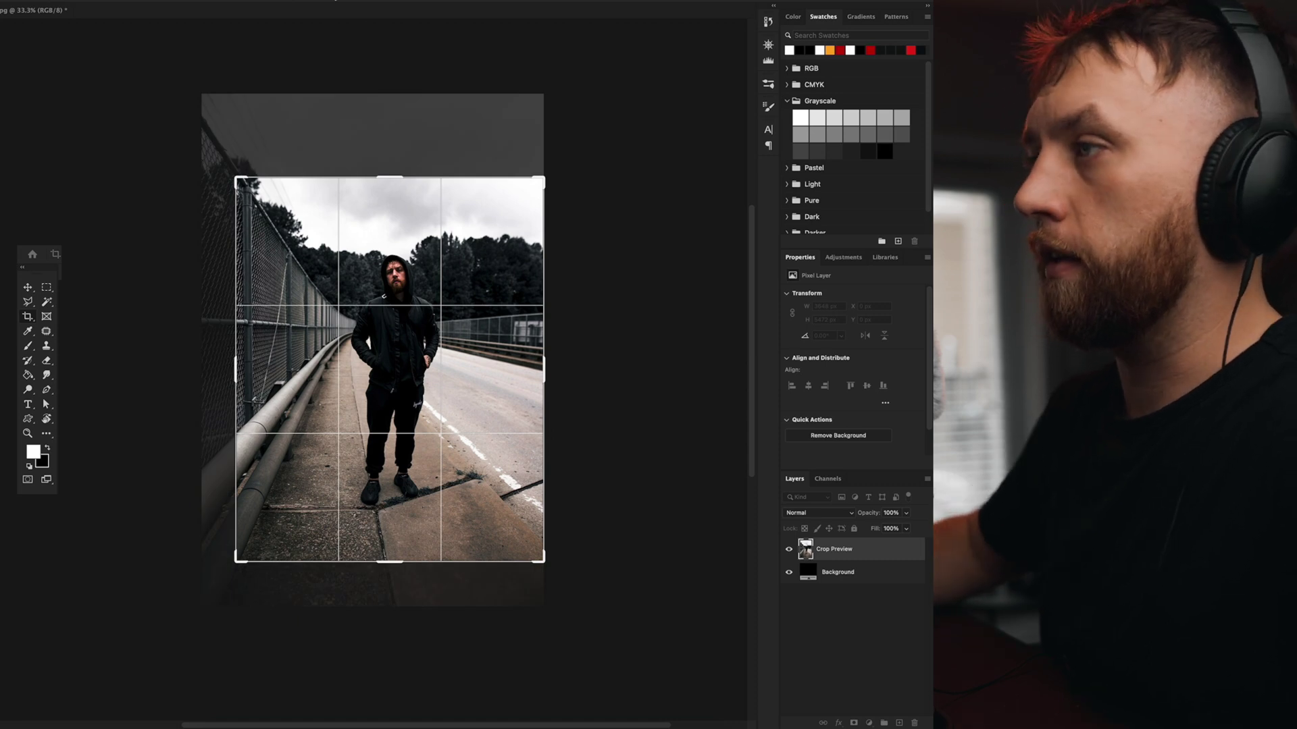
key(Return)
Step: Preview the photo against a white and a black canvas surround, and restore the default surround
right_click(622, 314)
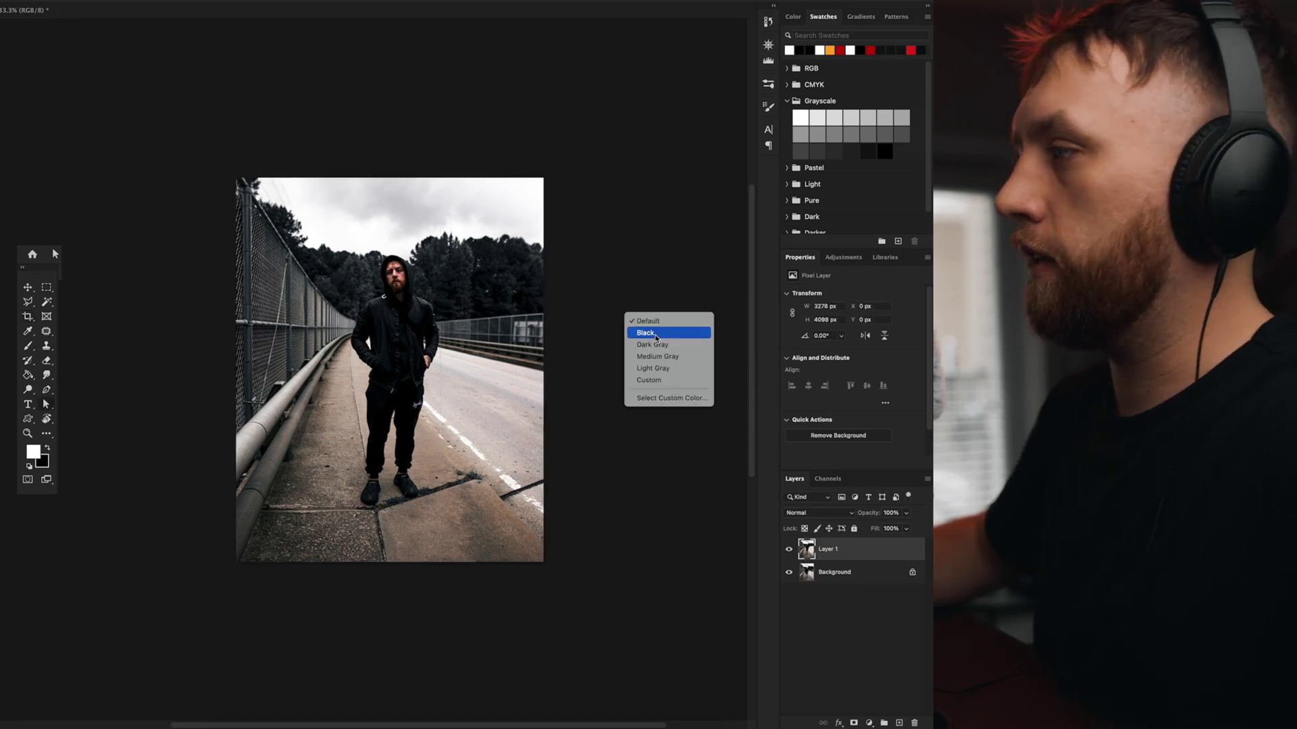
click(675, 371)
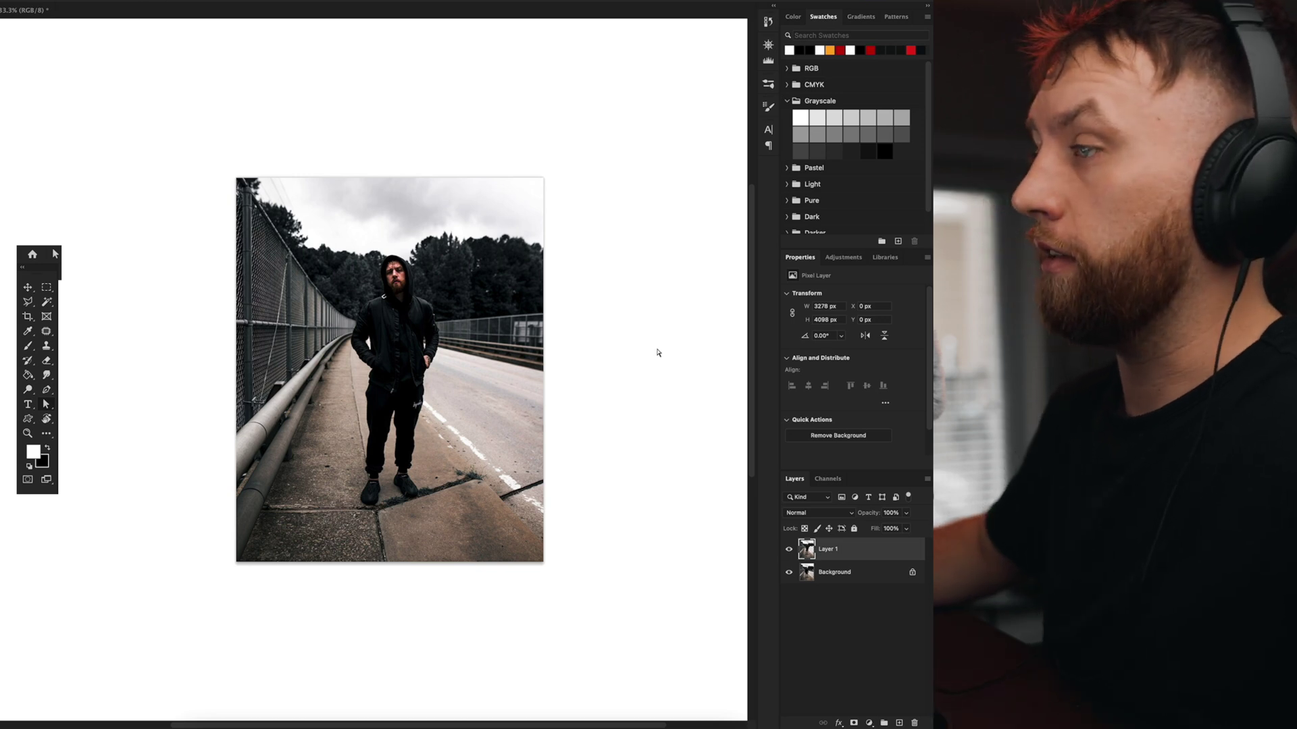
right_click(674, 346)
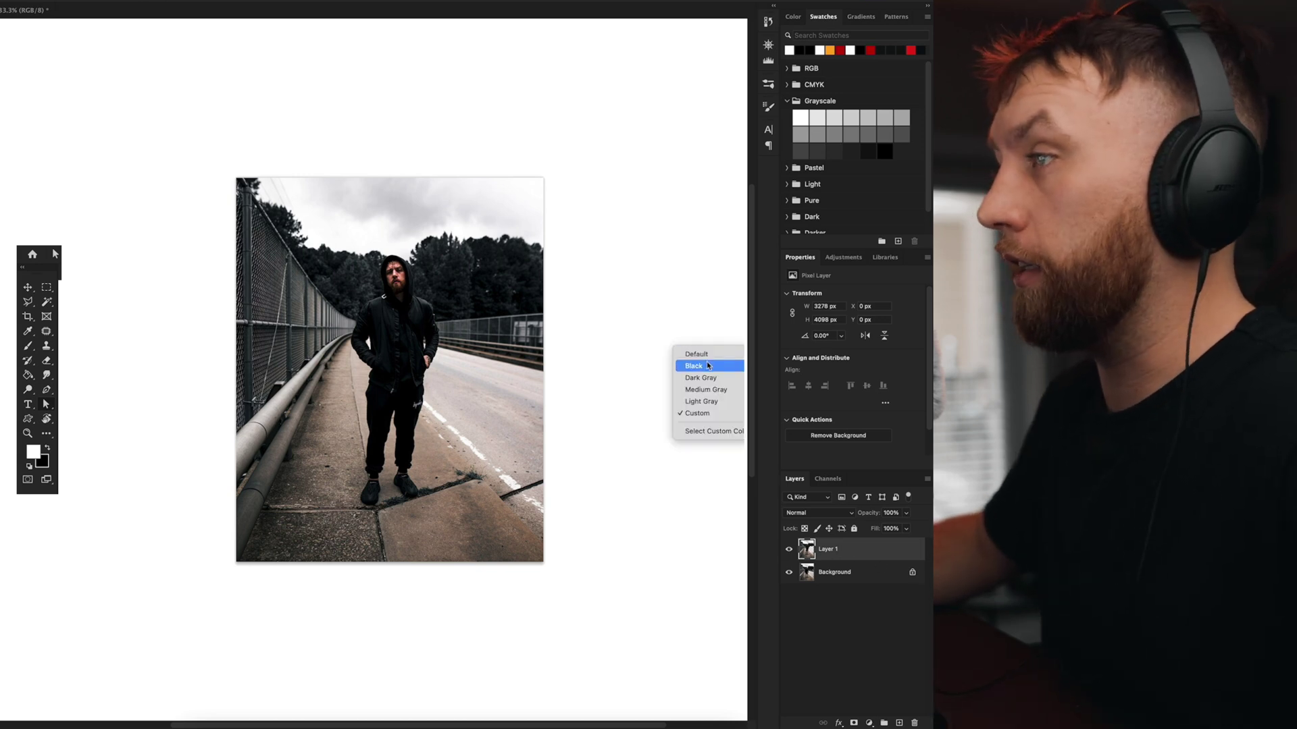
click(708, 359)
right_click(622, 284)
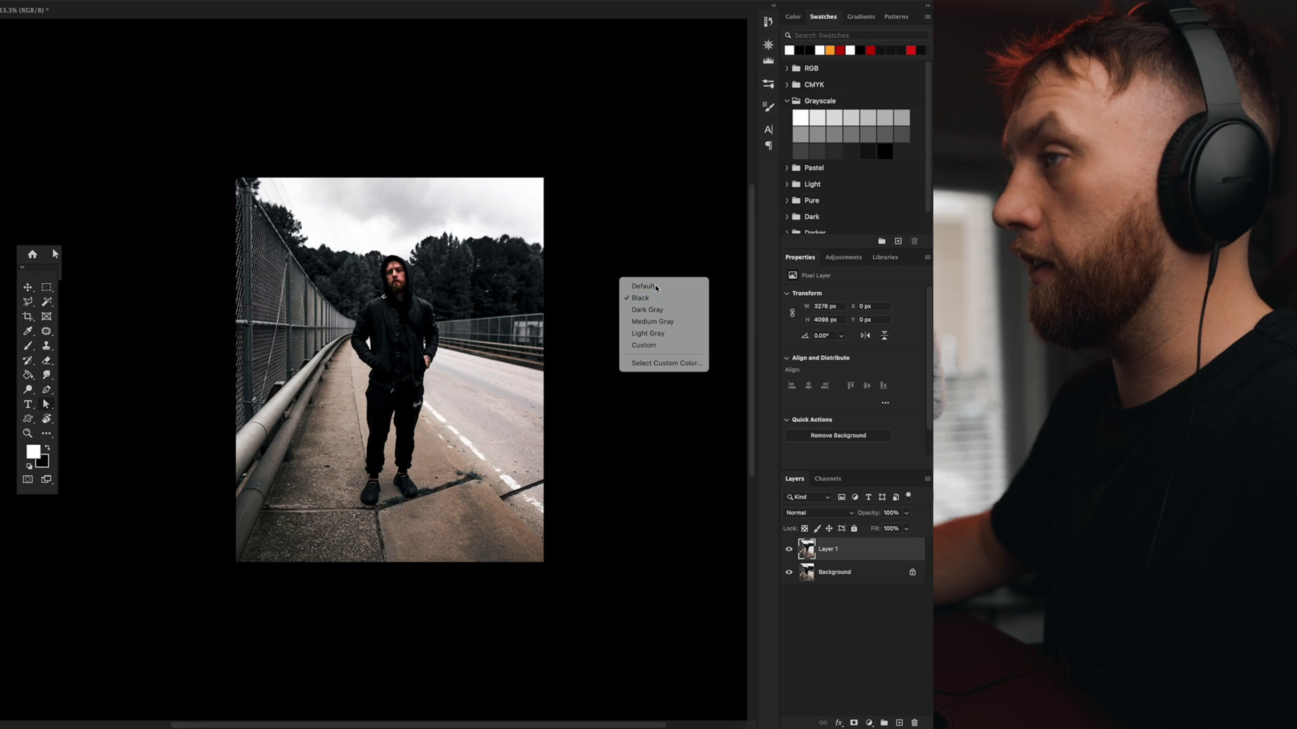
click(638, 287)
Step: Add a new layer and fill it with the near-black colour #070c0f sampled from the man's jacket
click(898, 723)
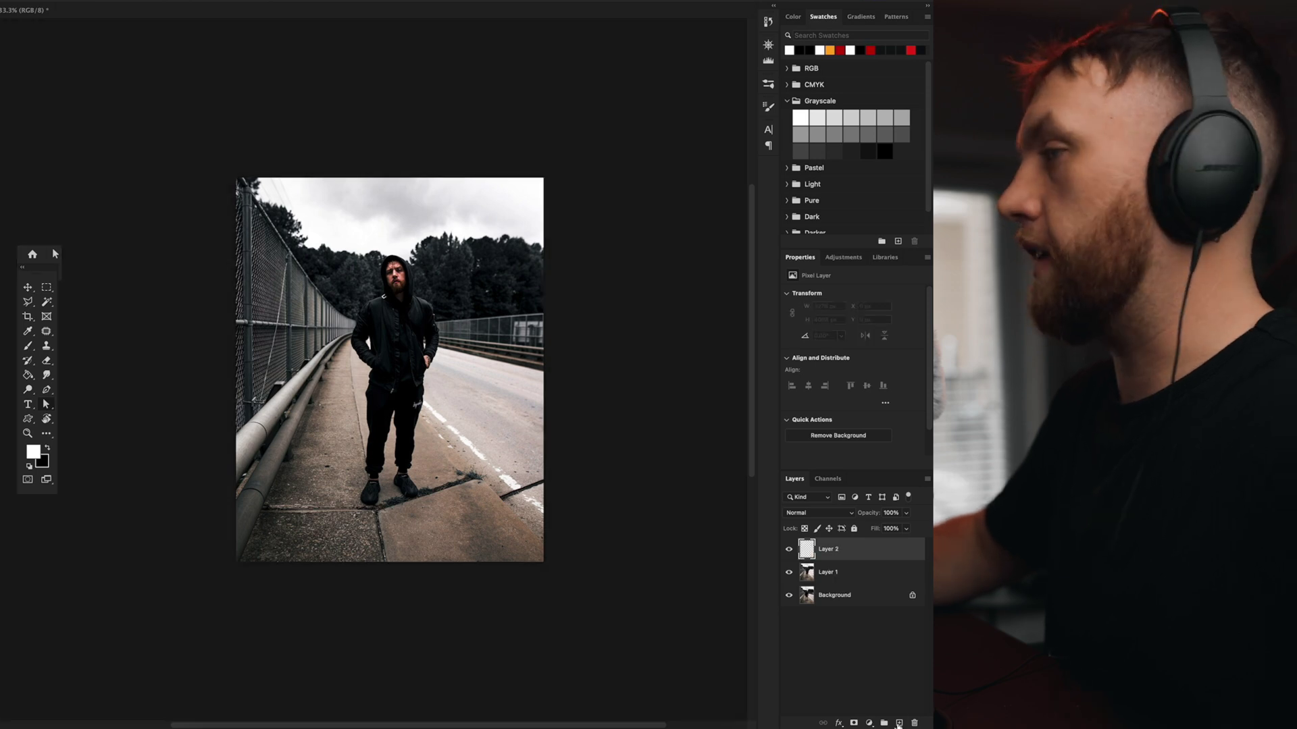
click(48, 448)
click(33, 452)
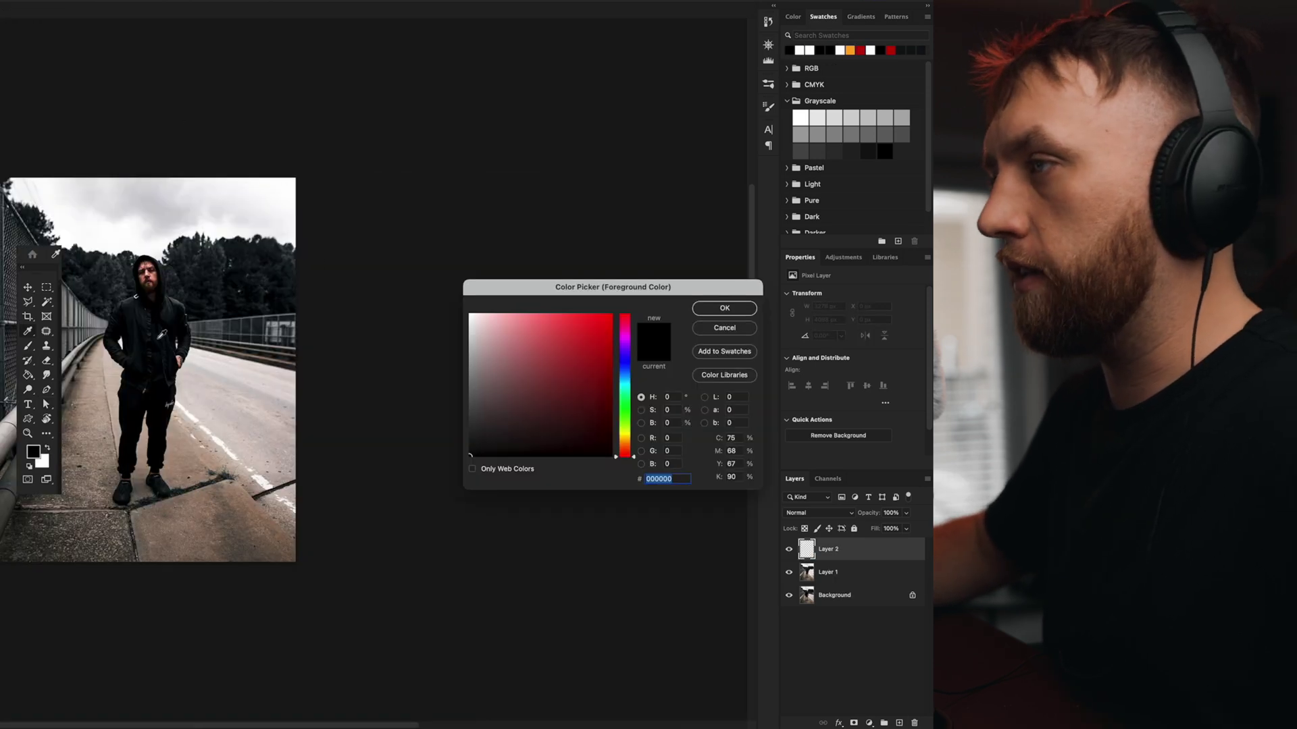
click(128, 316)
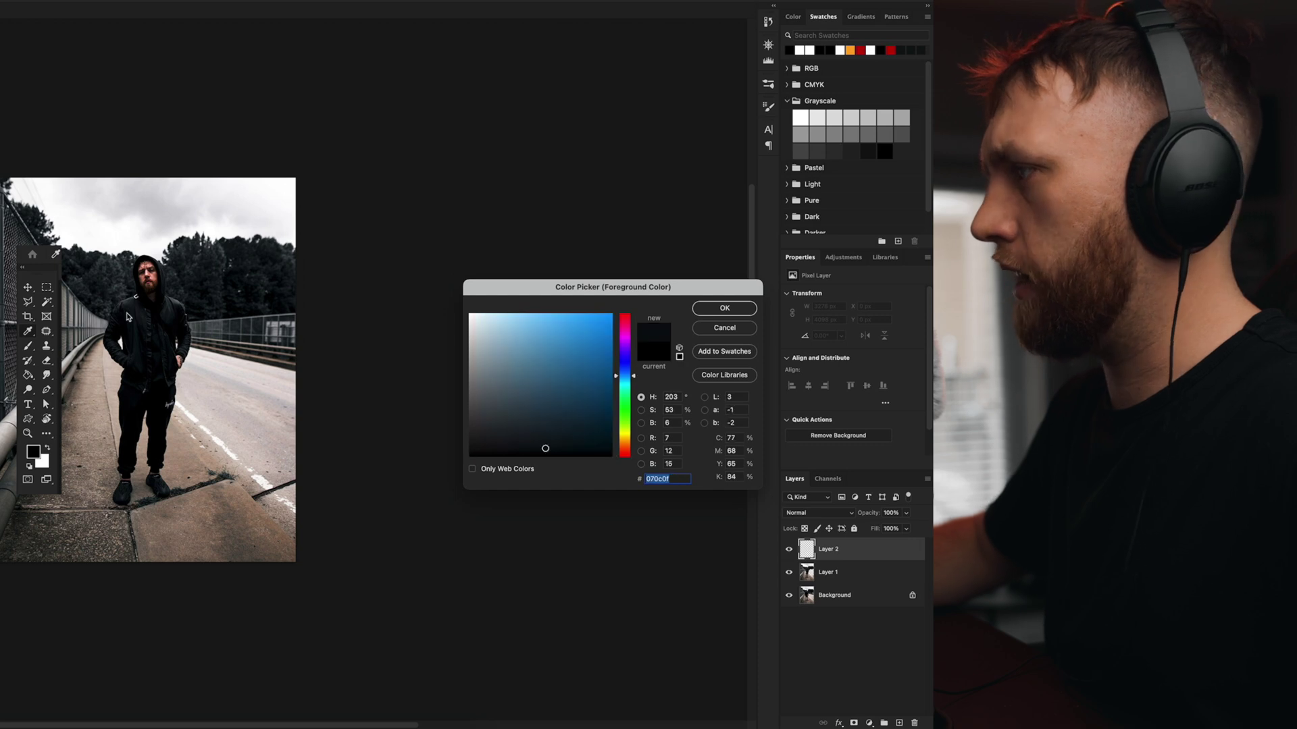
click(724, 308)
scroll(390, 370, left, 5)
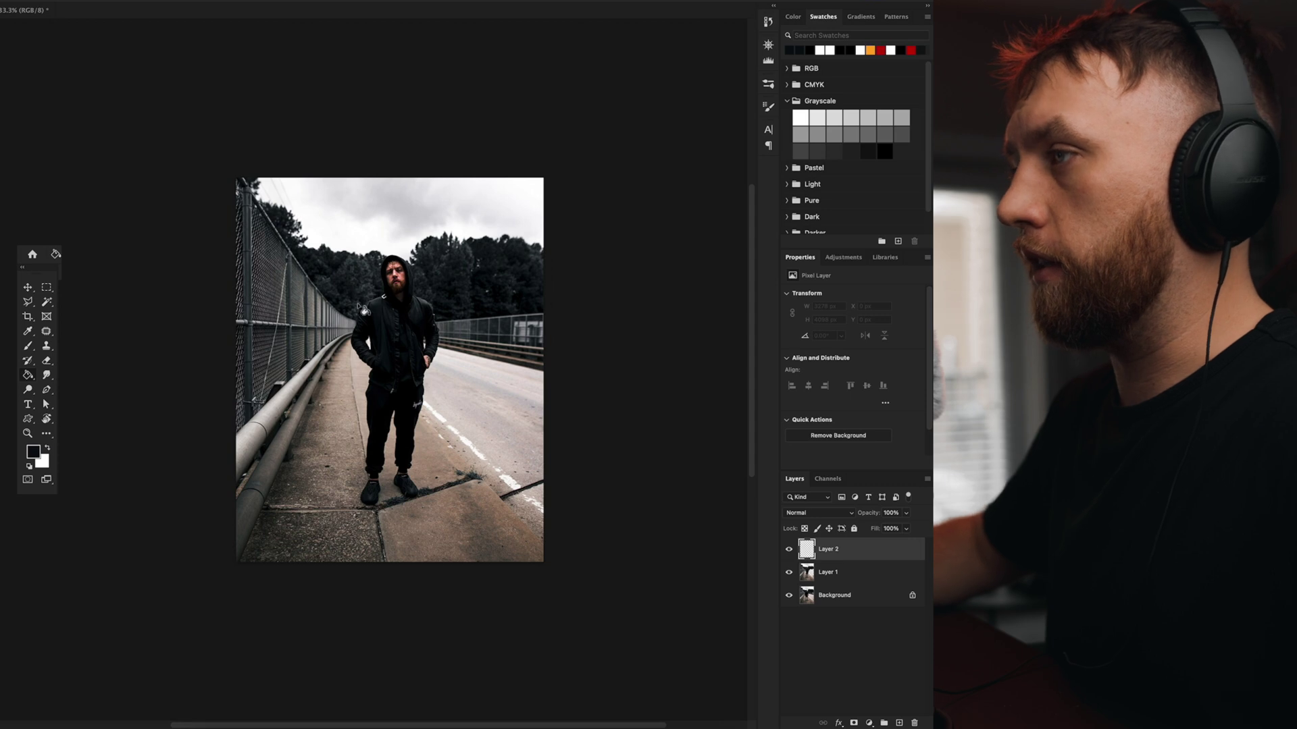
click(409, 329)
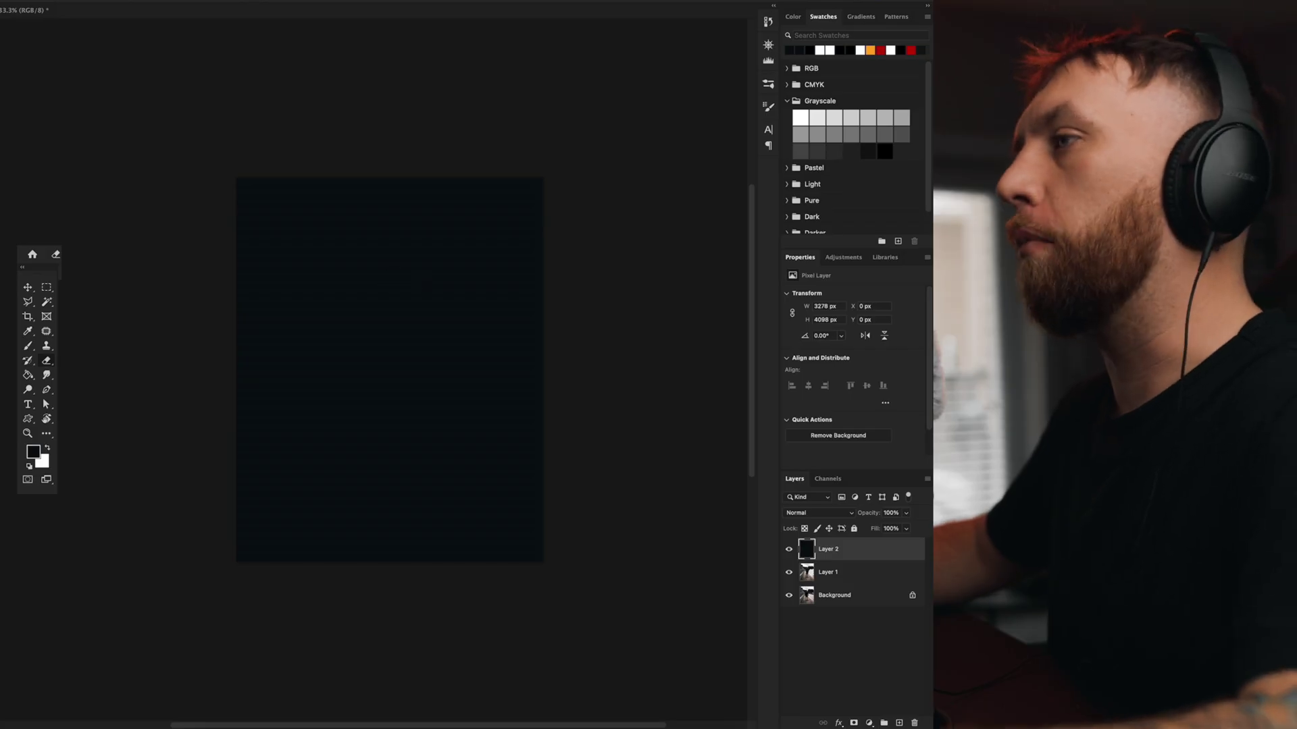
Step: Enlarge the Eraser brush greatly and erase the upper part of the dark layer, leaving a soft fade over the ground
key(])
key(])
key(])
key(])
key(])
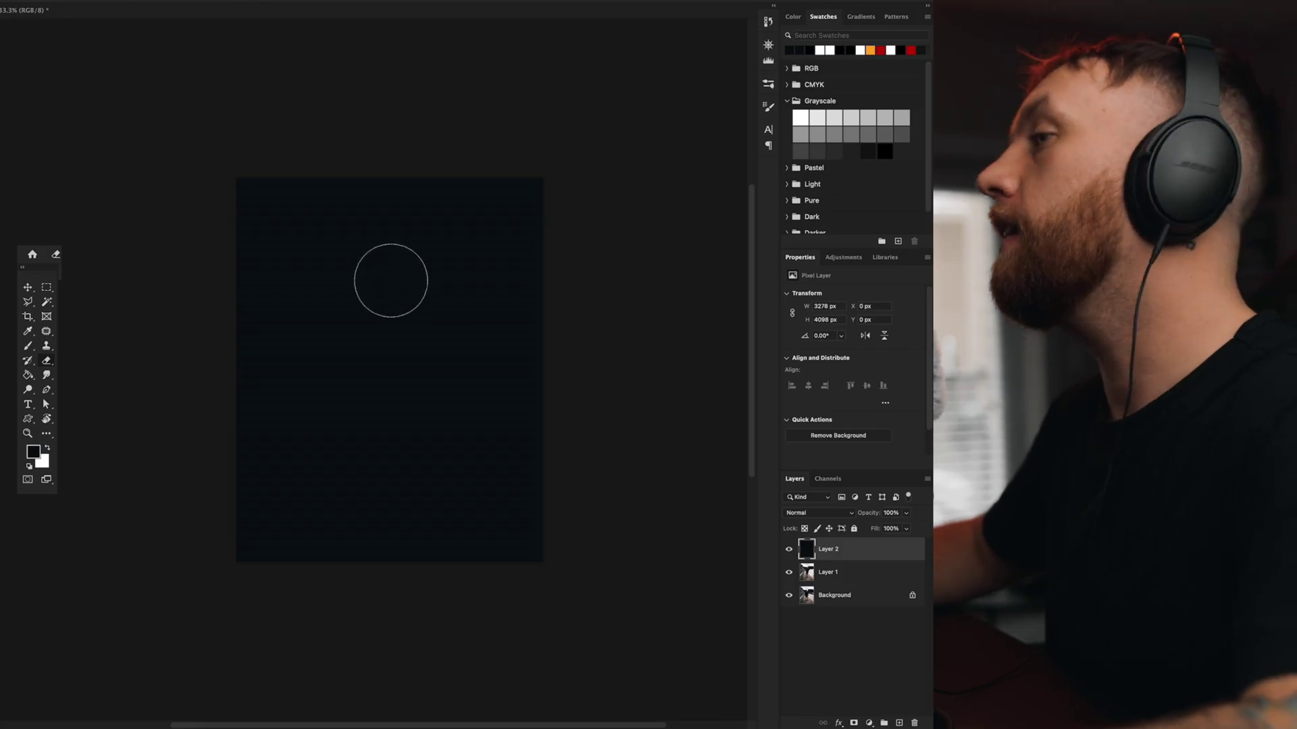
key(])
key(])
key(])
key(])
key(])
key(])
key(])
key(])
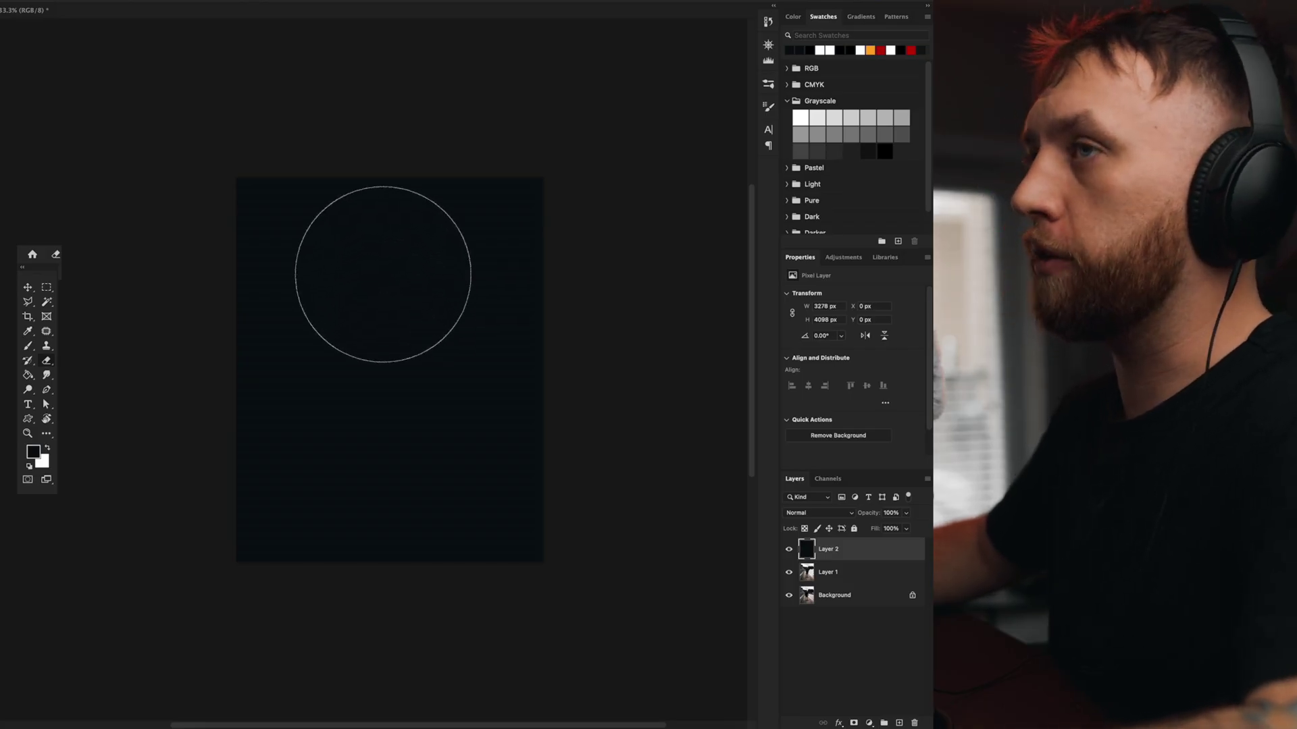
drag(530, 275, 498, 196)
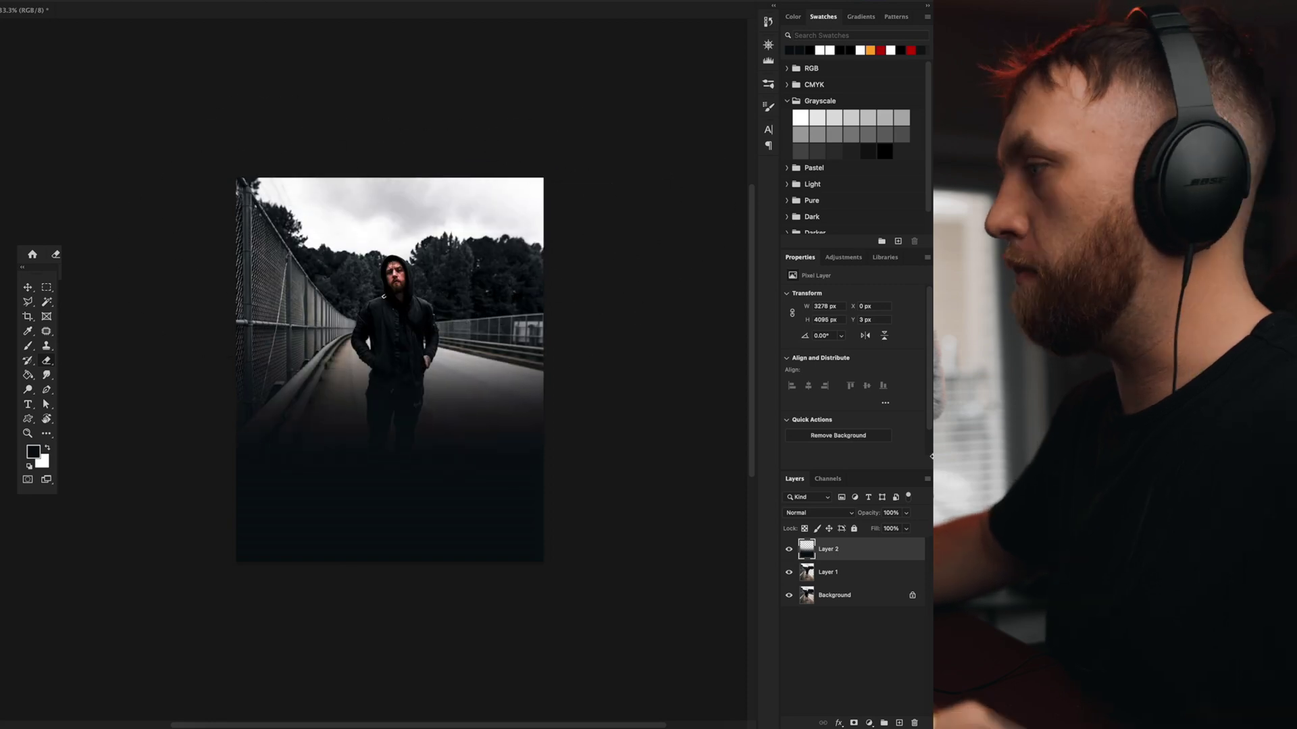
Step: Lower the dark layer's opacity to 65%, erase more of it around the man and road, and compare before and after
drag(855, 514, 847, 515)
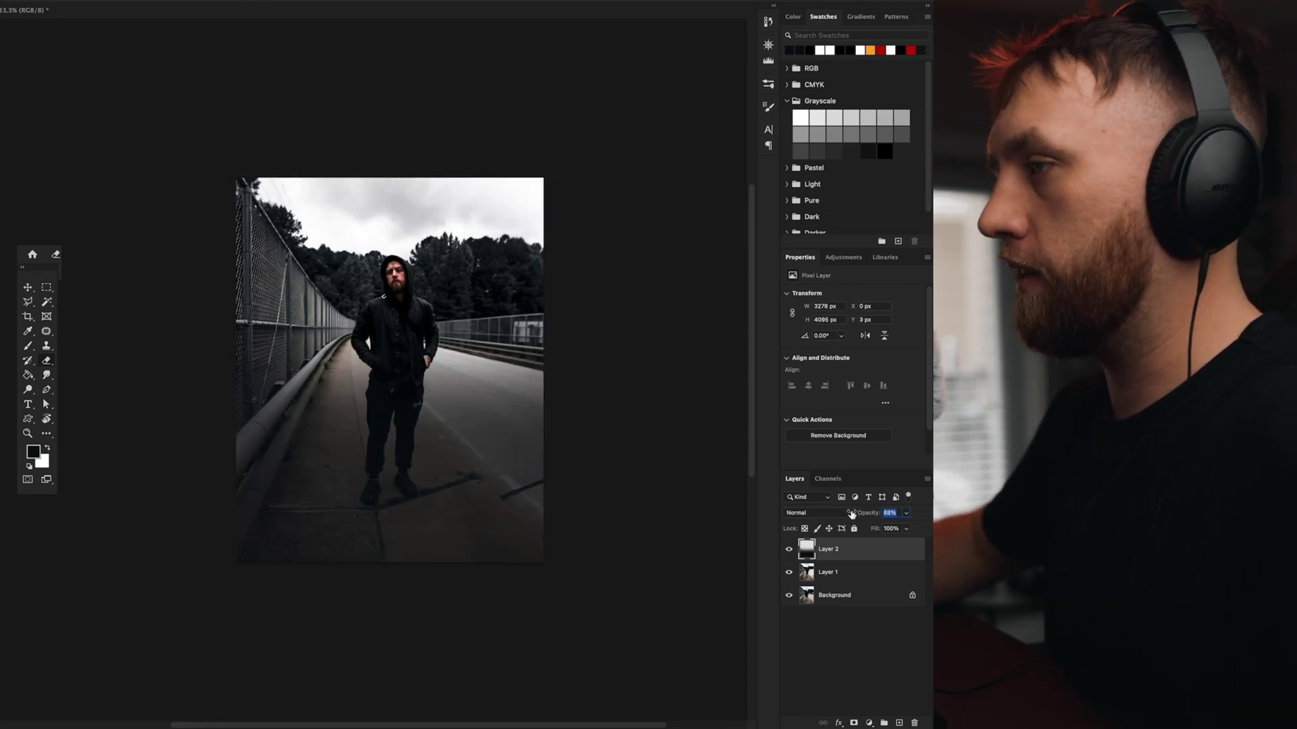
mouse_move(387, 374)
mouse_down()
mouse_move(376, 333)
mouse_move(289, 376)
mouse_move(680, 371)
mouse_up()
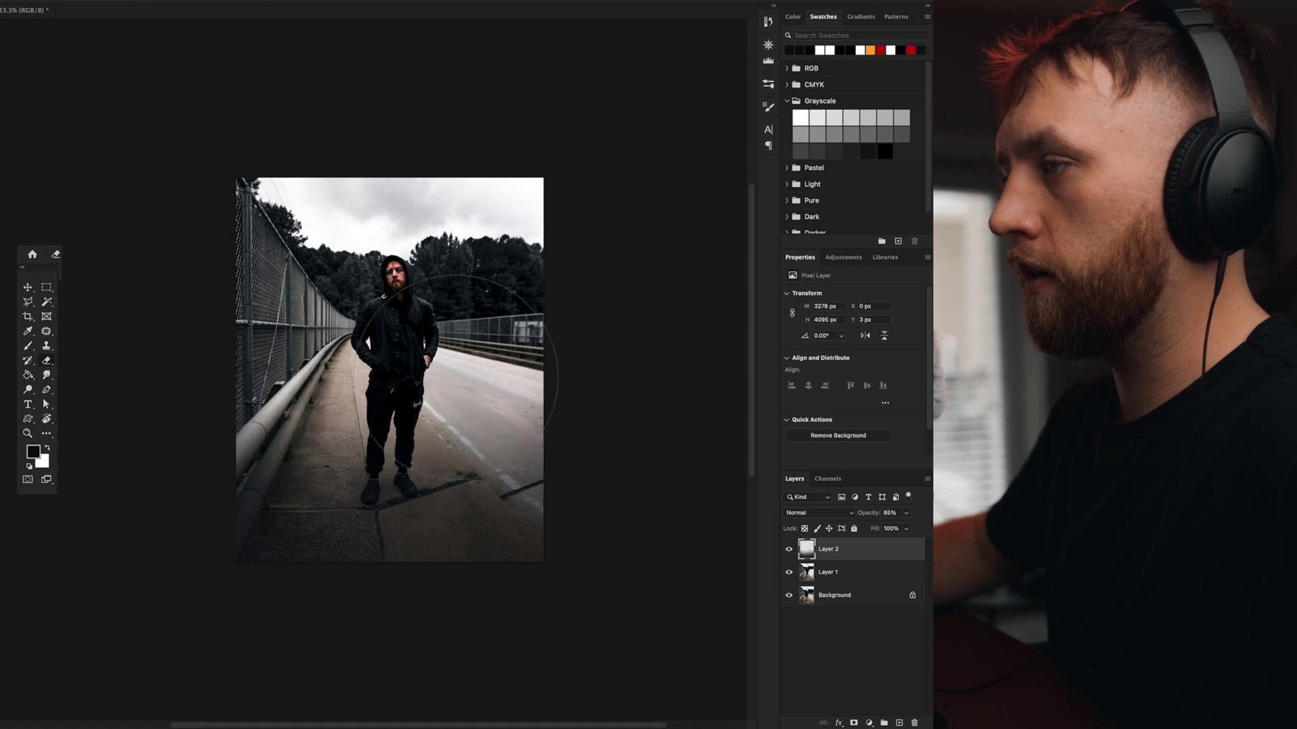
drag(459, 432, 560, 432)
click(788, 549)
click(789, 549)
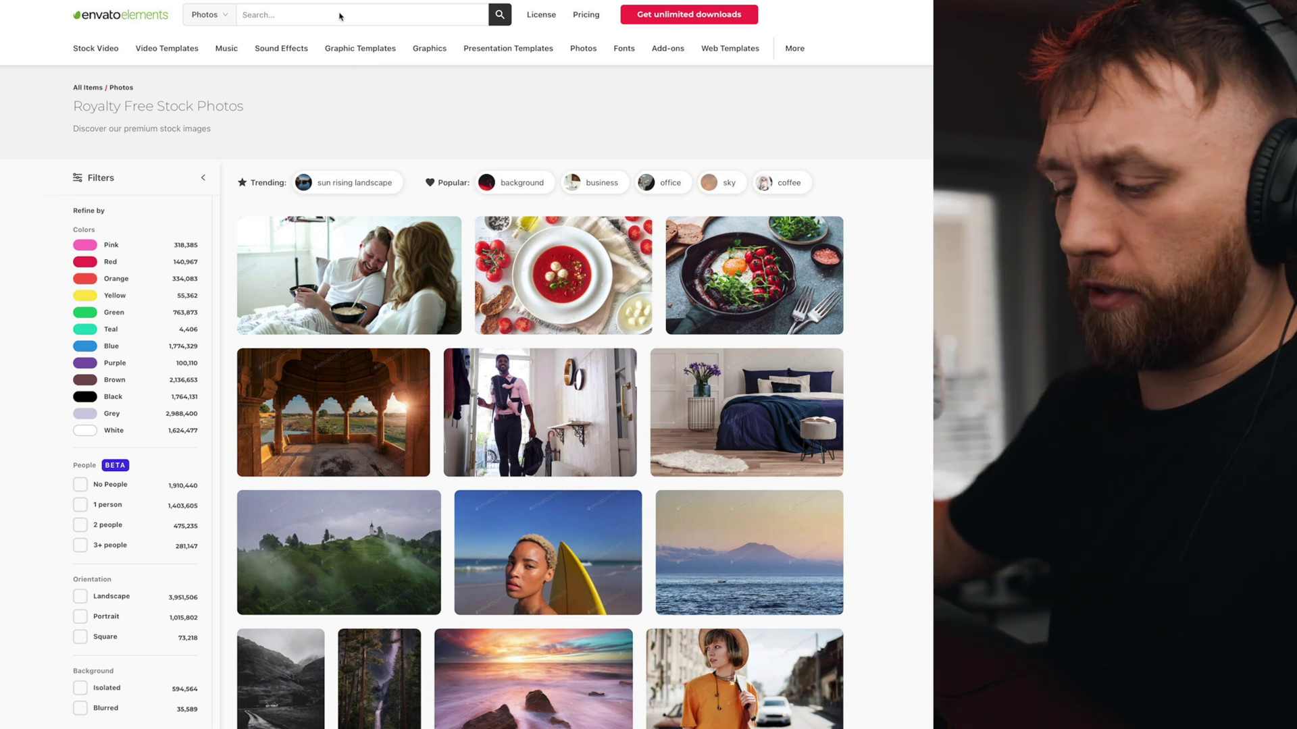
Step: Search Envato Elements photos for "black texture" and browse the results
text(texture)
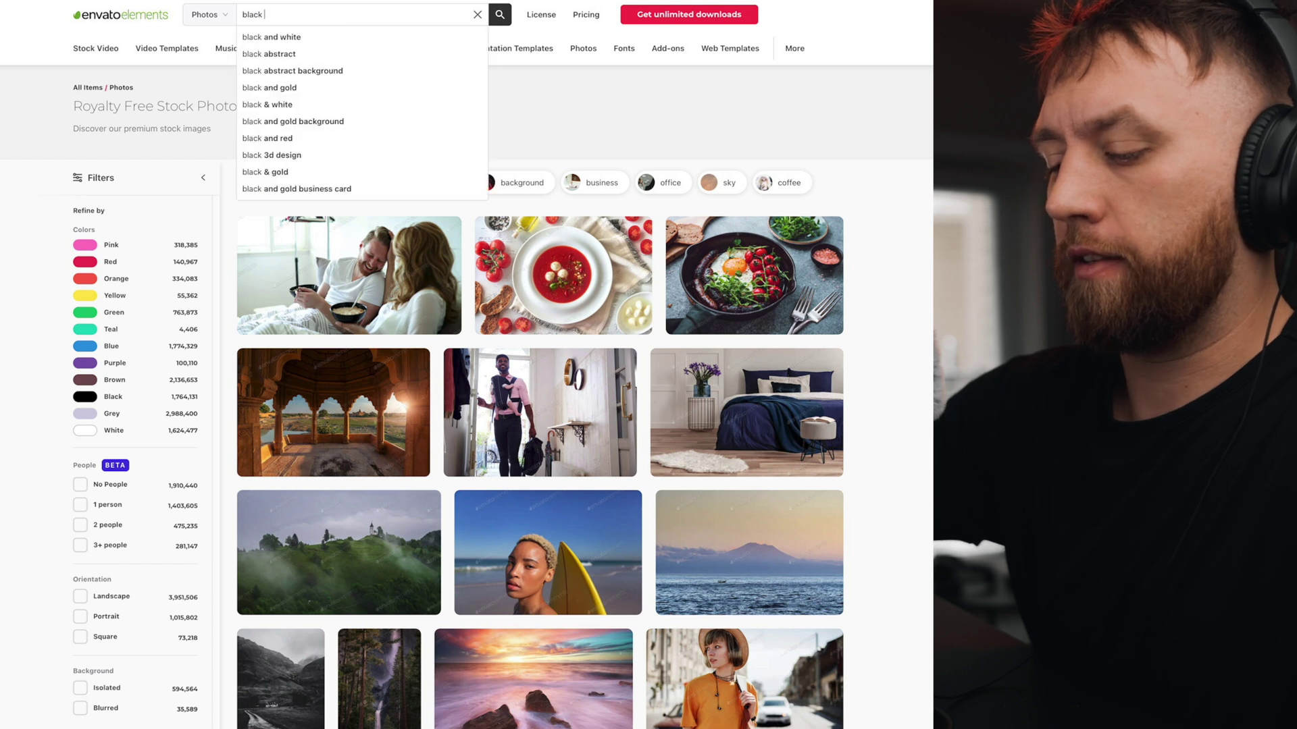
key(Return)
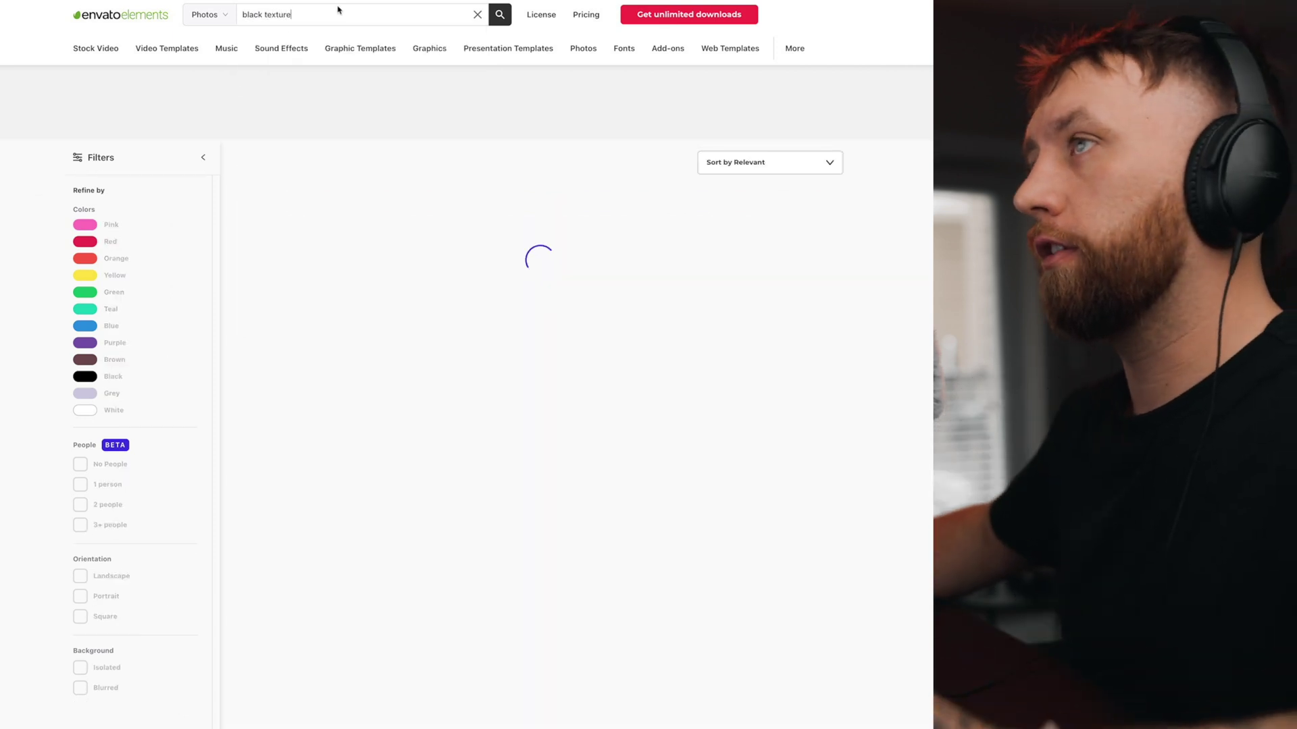
scroll(902, 294, down, 3)
scroll(903, 293, up, 3)
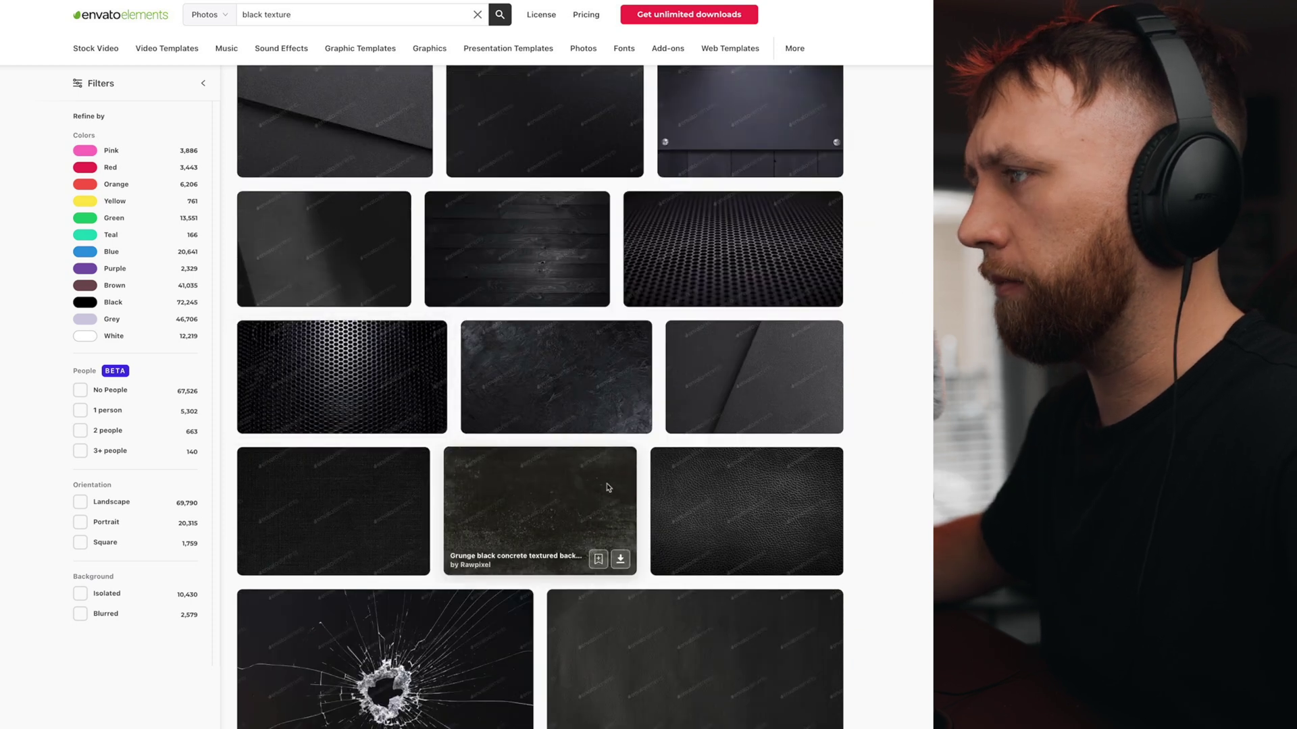
Step: Open the "Grunge black concrete textured background" photo, preview it enlarged, and download it
click(589, 485)
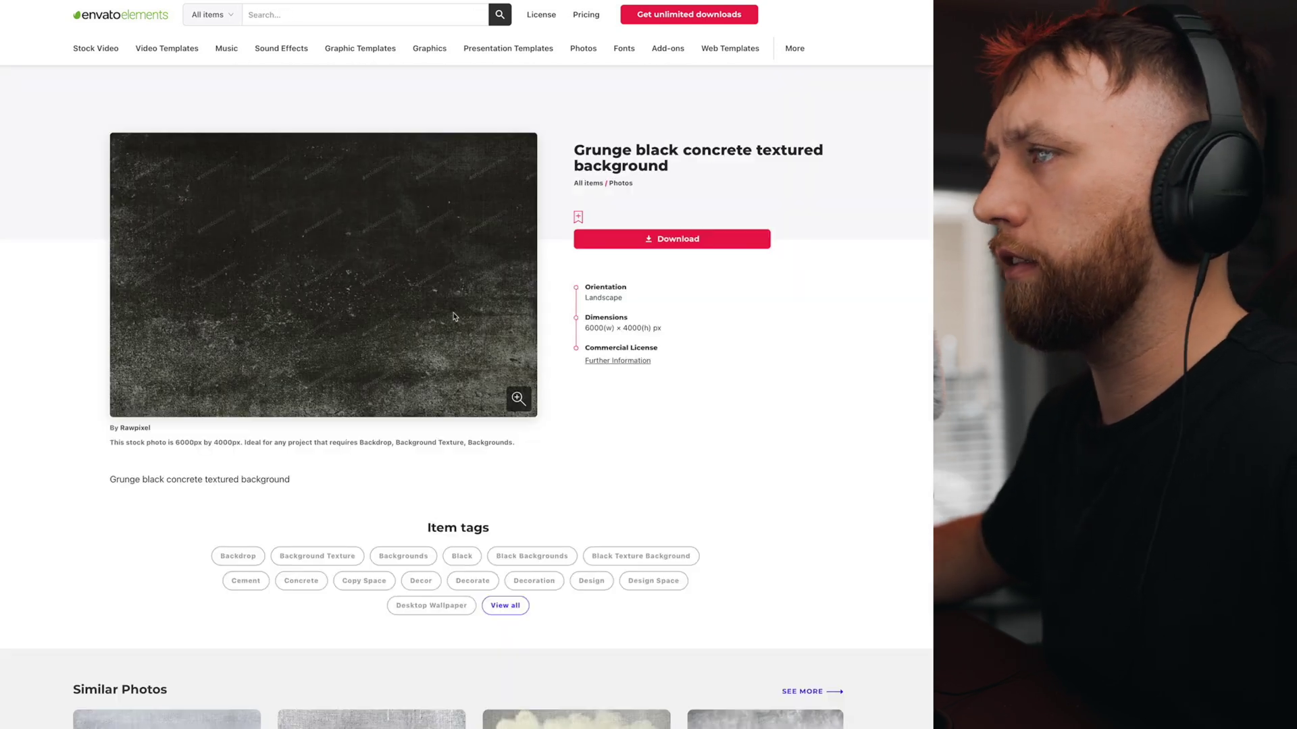
click(518, 397)
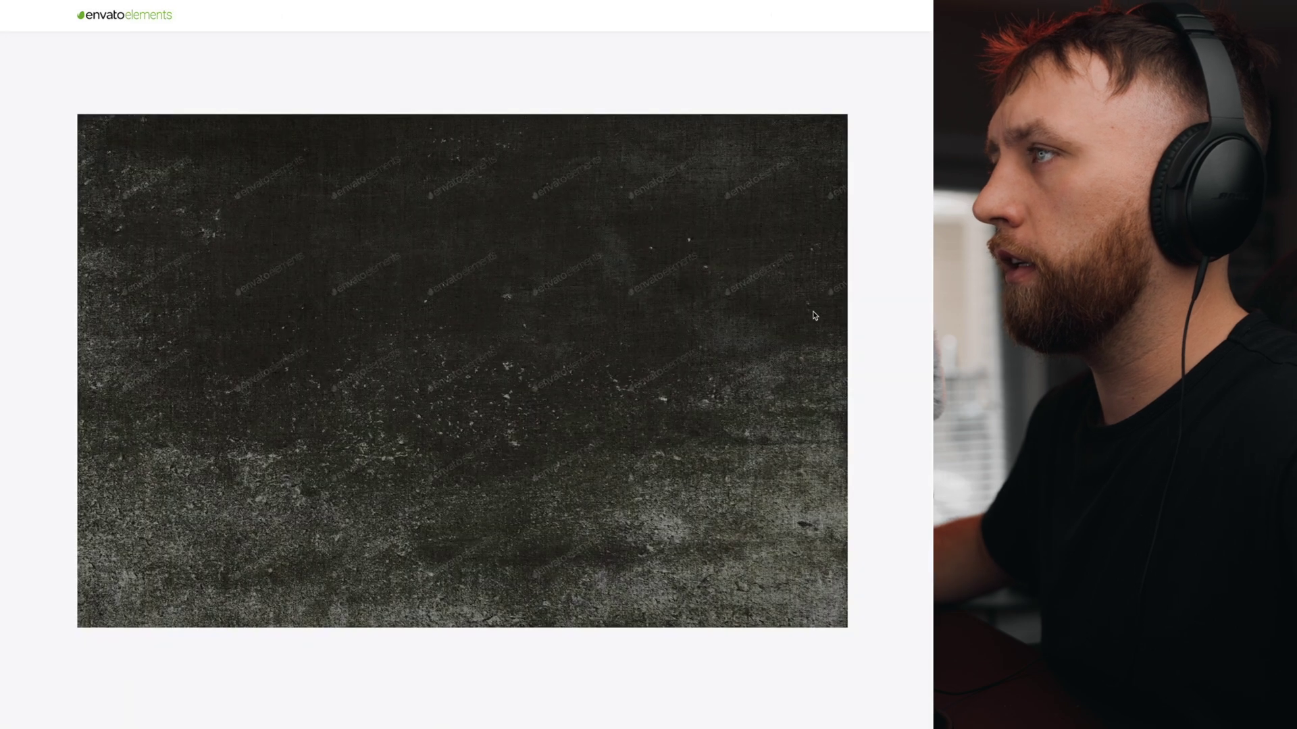
key(Escape)
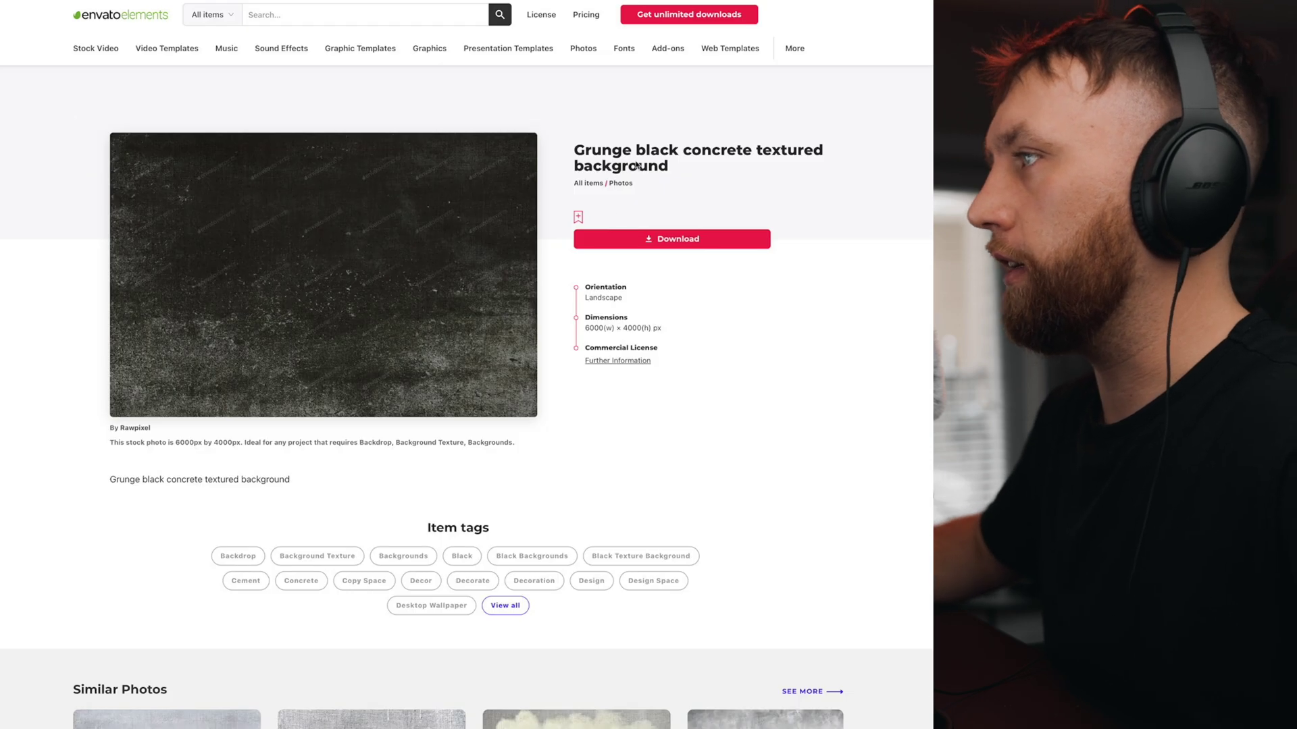
click(656, 242)
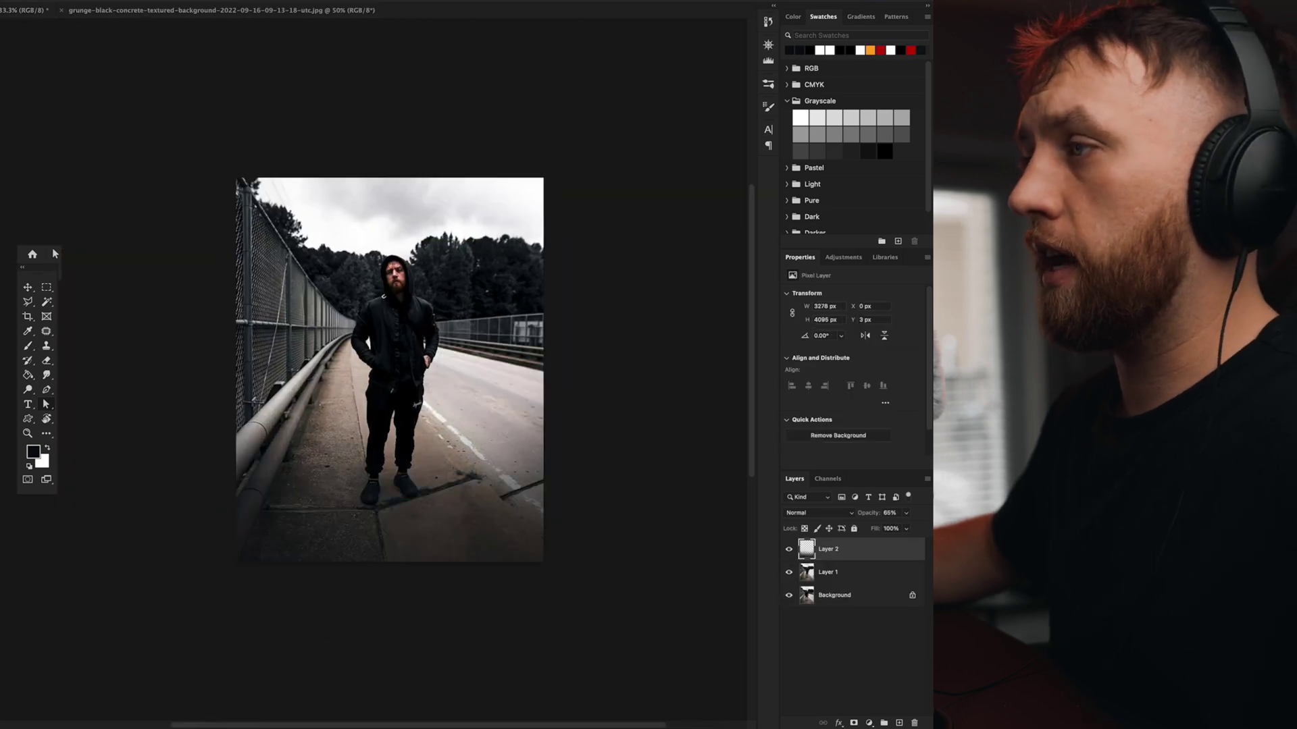
Step: Bring the grunge black concrete texture into the street photo as a layer above the dark fade and rotate it 90° clockwise
click(220, 8)
key(v)
drag(369, 278, 366, 307)
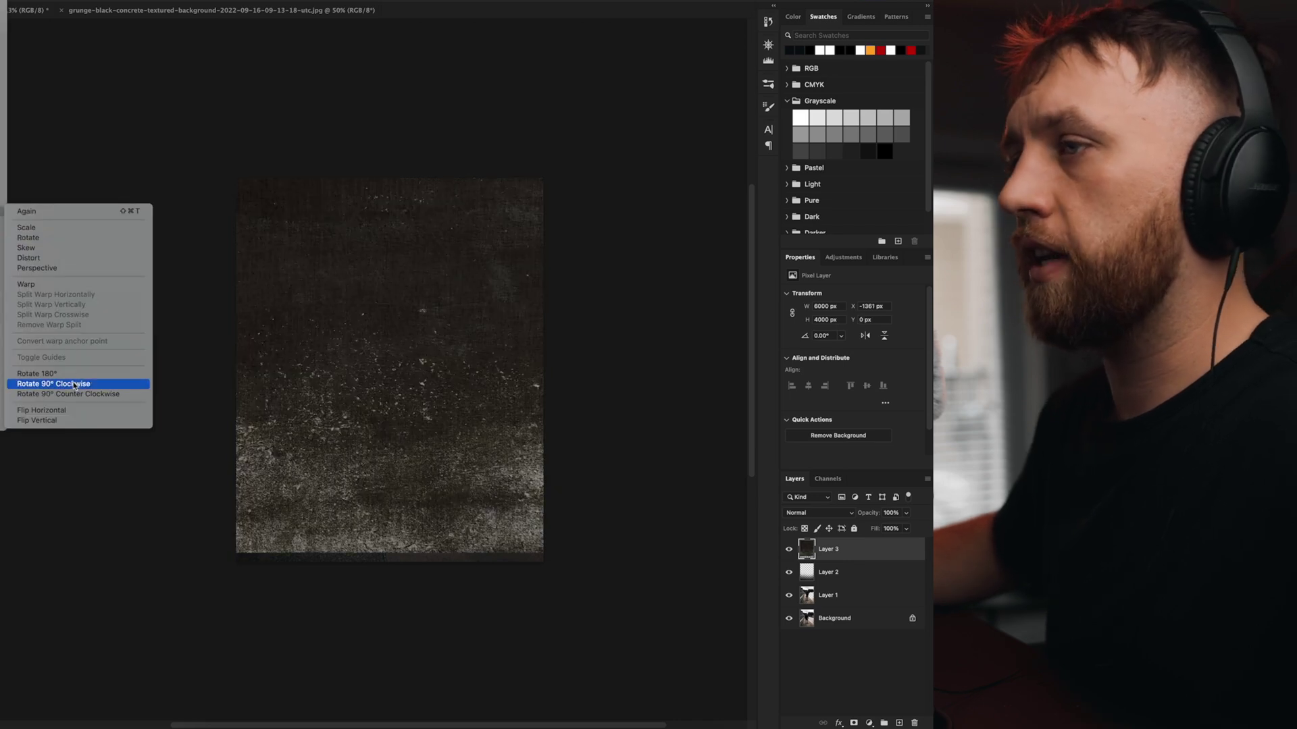
click(75, 384)
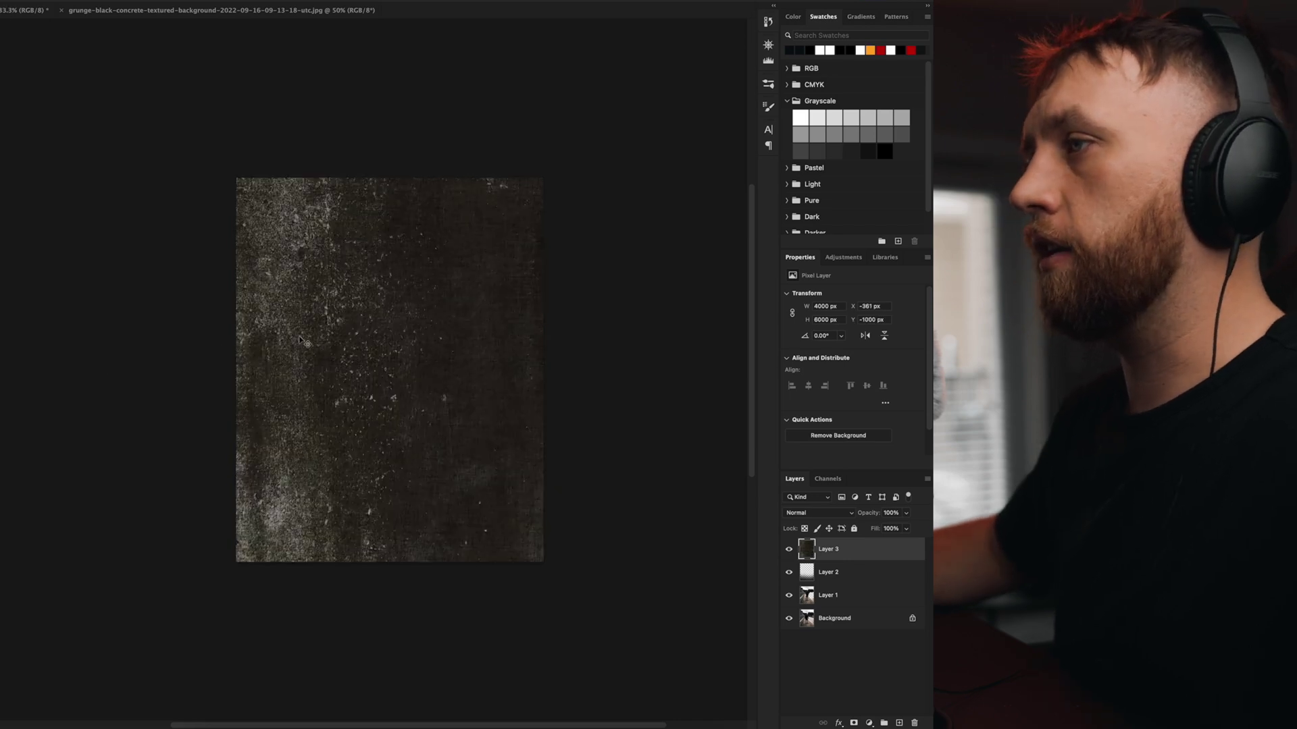
Step: Scale the texture proportionally to the photo's full width of 3278 px and neutralize its brown color cast
key(ctrl+t)
drag(202, 366, 237, 366)
drag(581, 371, 546, 371)
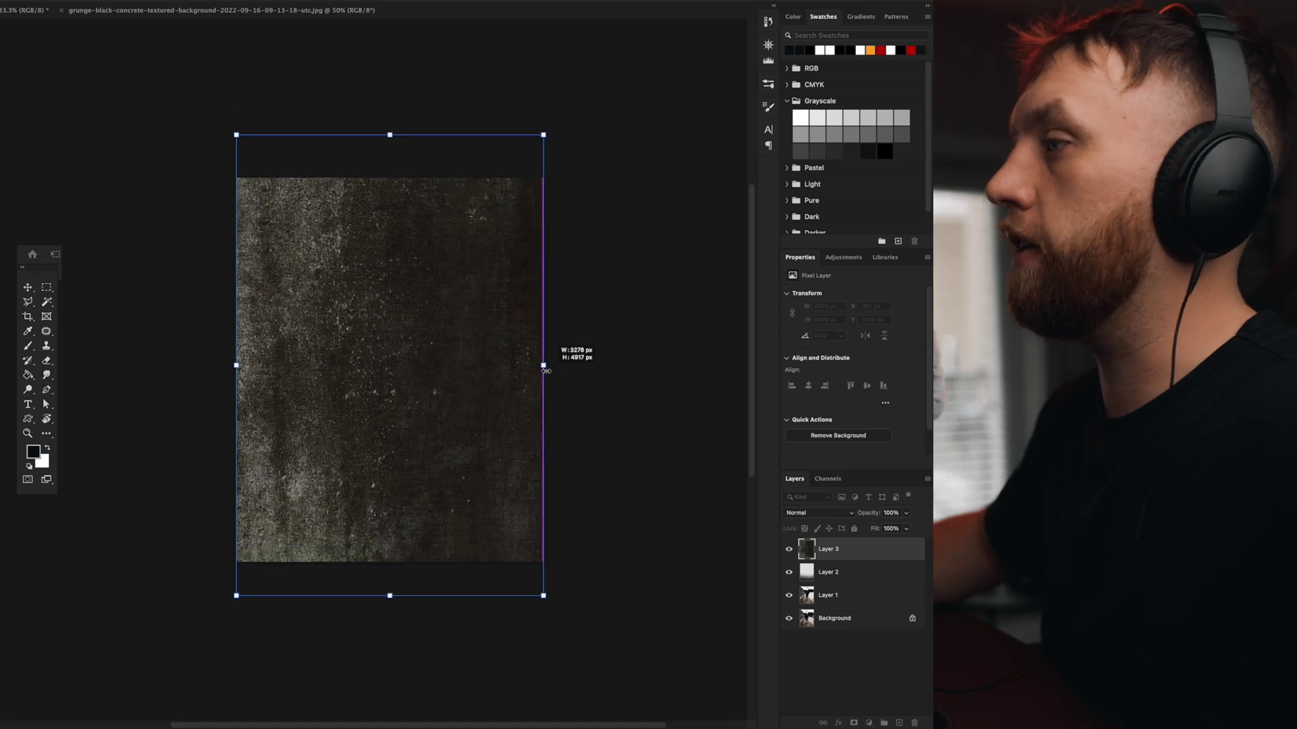
key(Return)
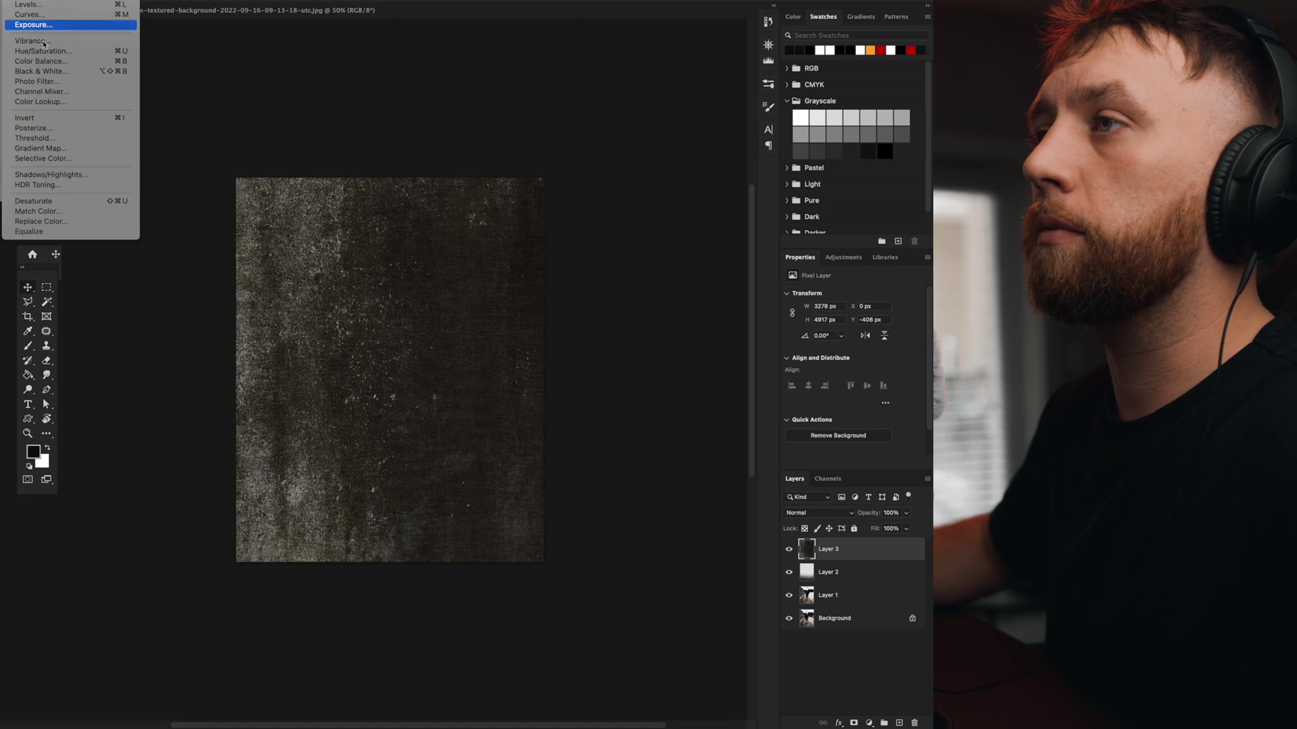
click(61, 73)
click(149, 108)
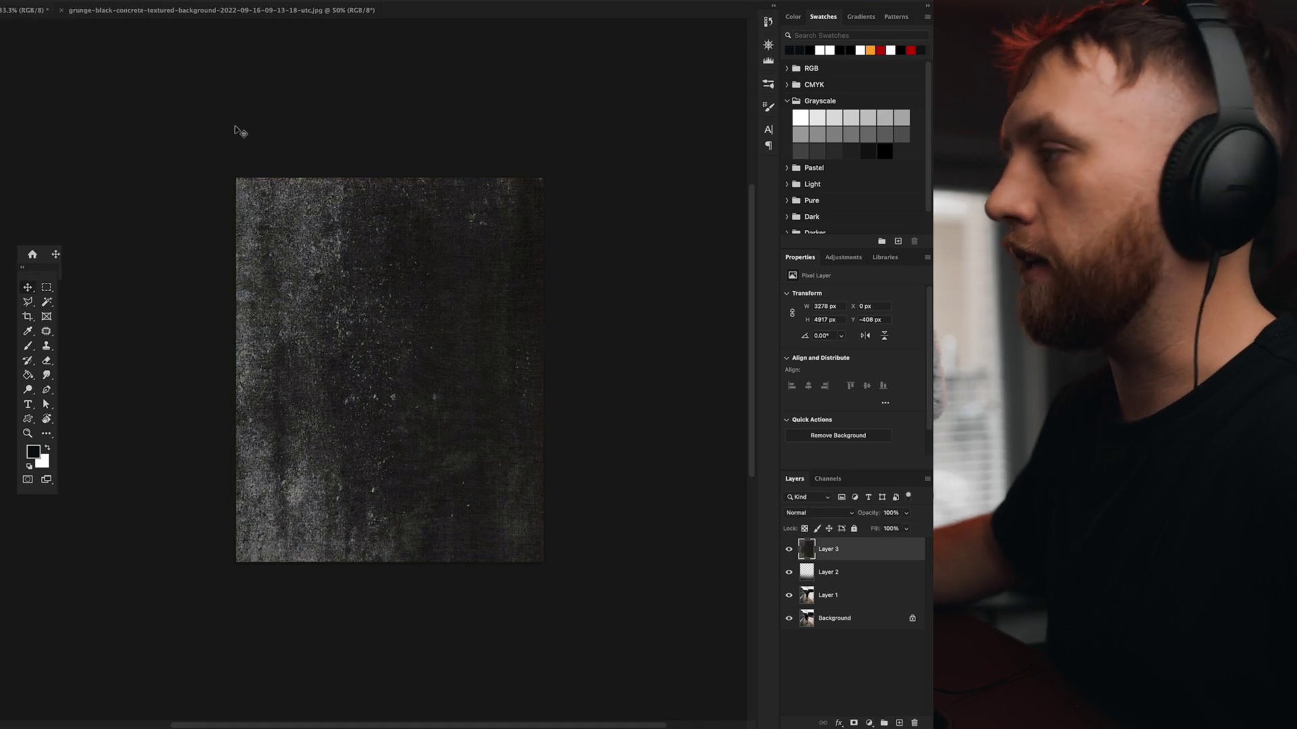
Step: Set the texture layer's blend mode to Screen and shift it down so its upper edge meets the photo's upper edge
click(832, 514)
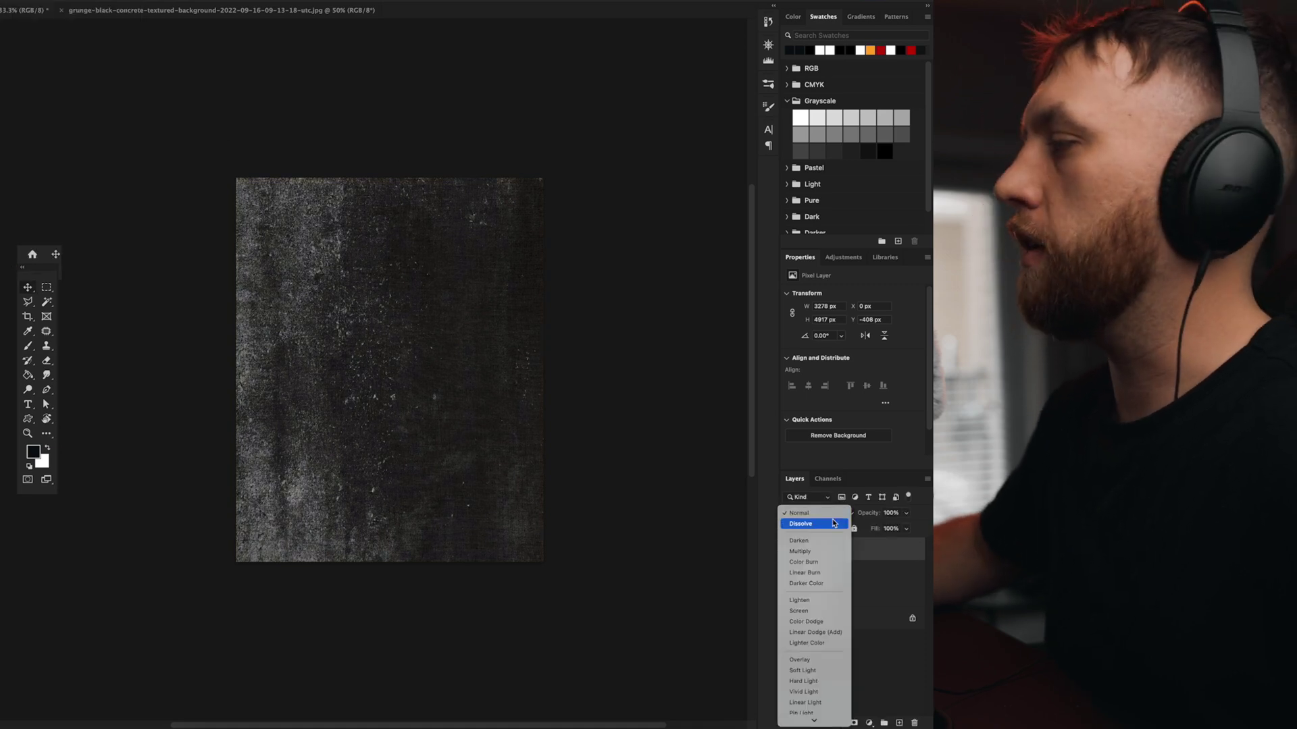
click(822, 612)
drag(477, 384, 517, 365)
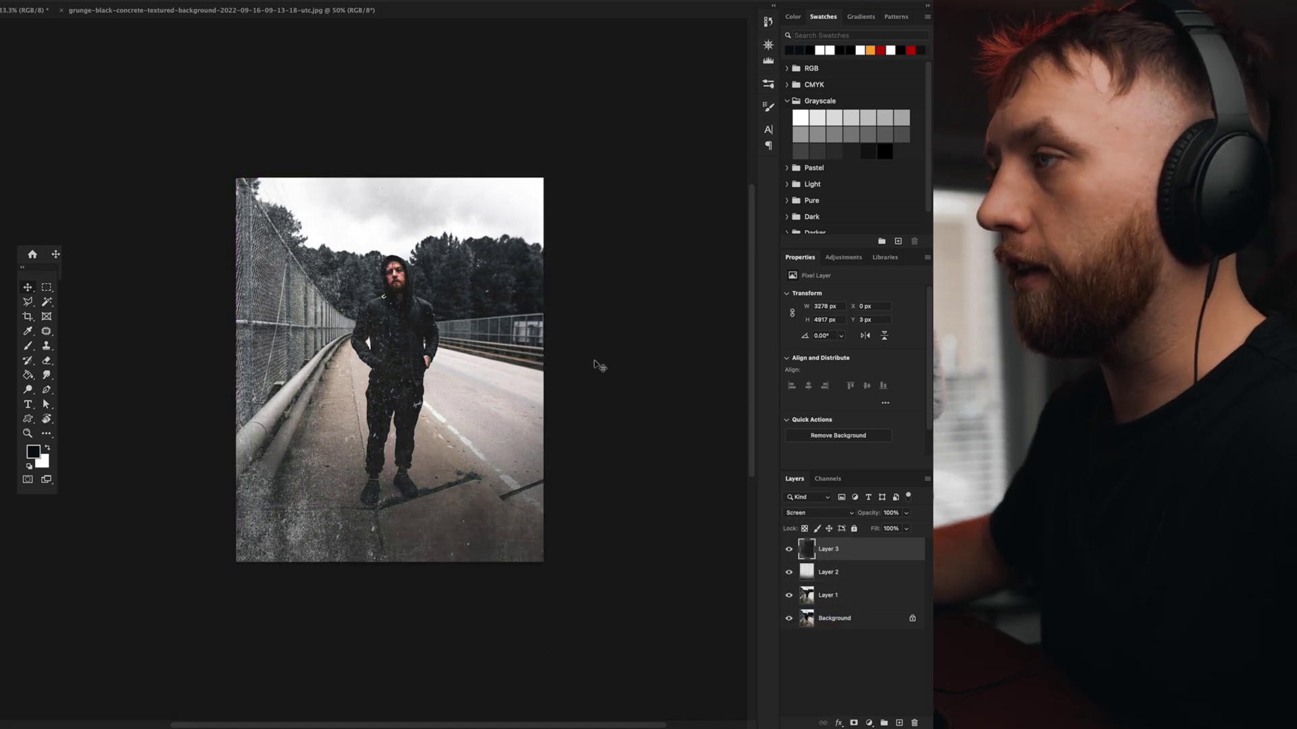
Step: Apply Levels to the texture layer with input values 29, 0.88 and 213, and compare the photo with and without it
click(0, 0)
mouse_move(0, 2)
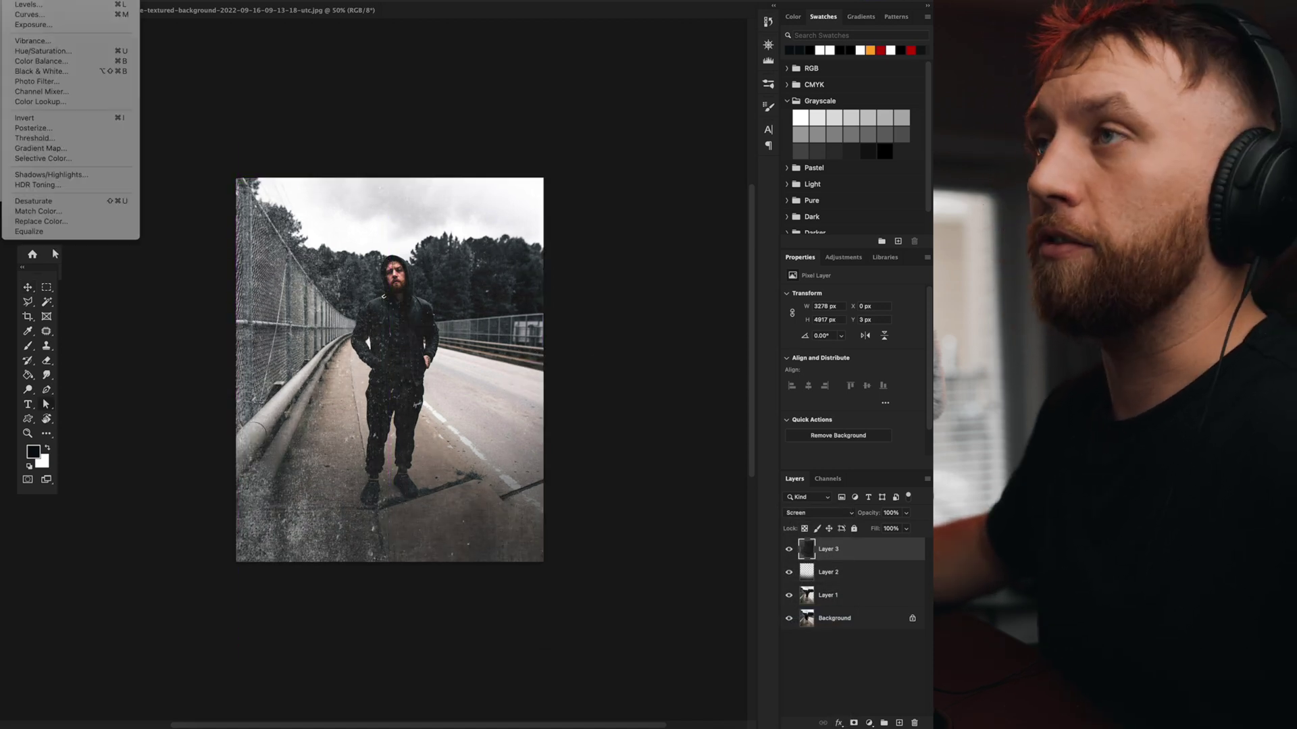
click(54, 6)
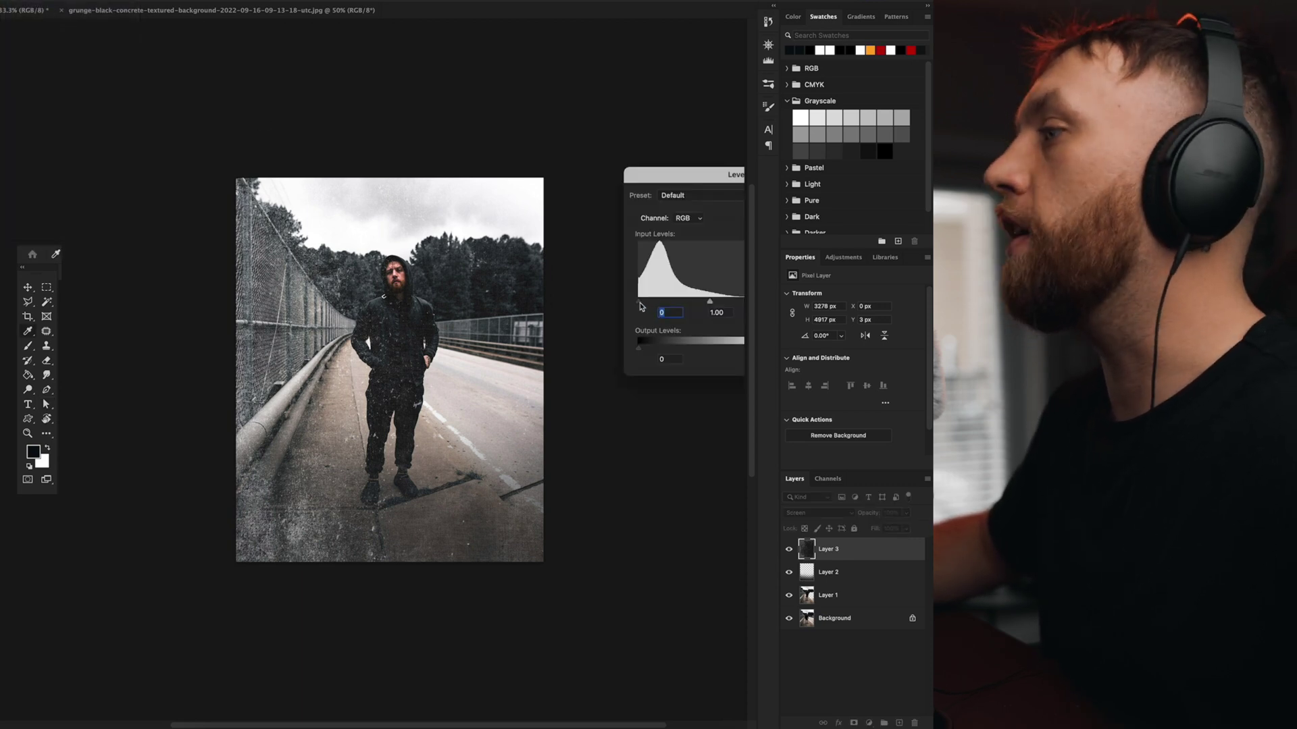
drag(646, 307, 647, 307)
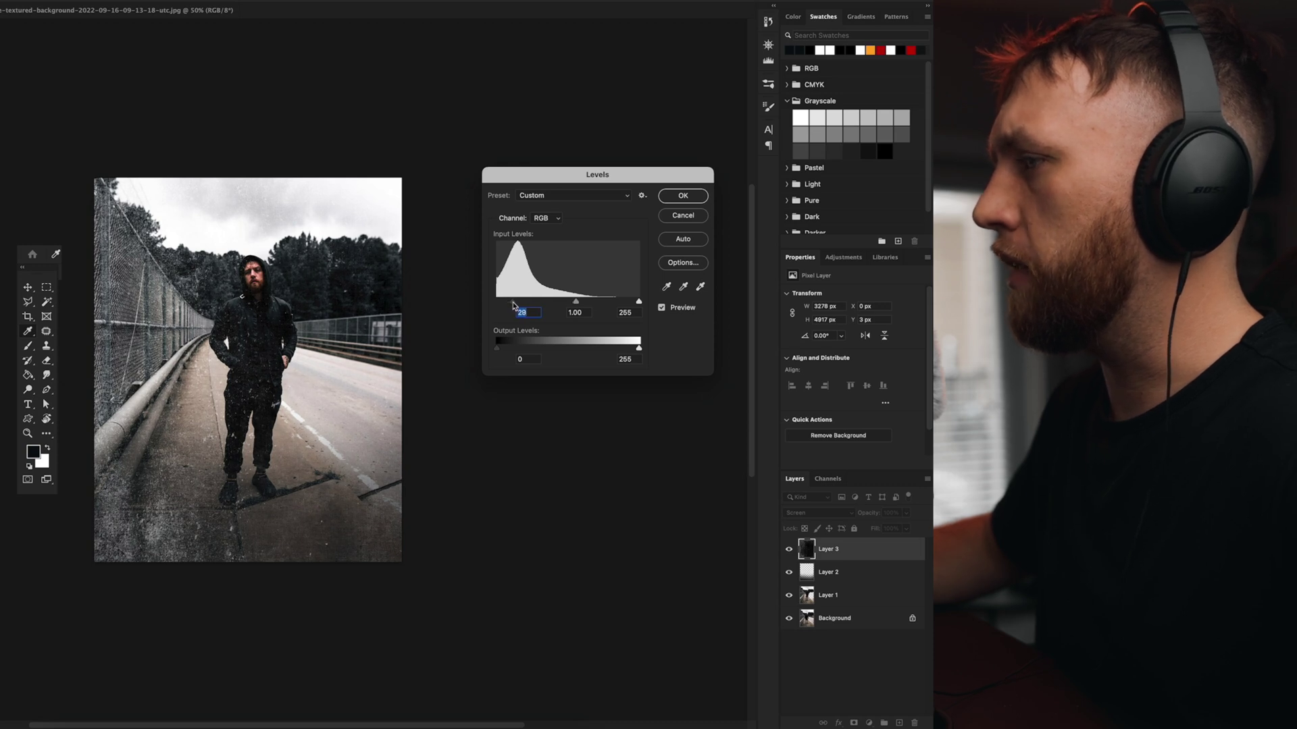
drag(586, 308, 593, 308)
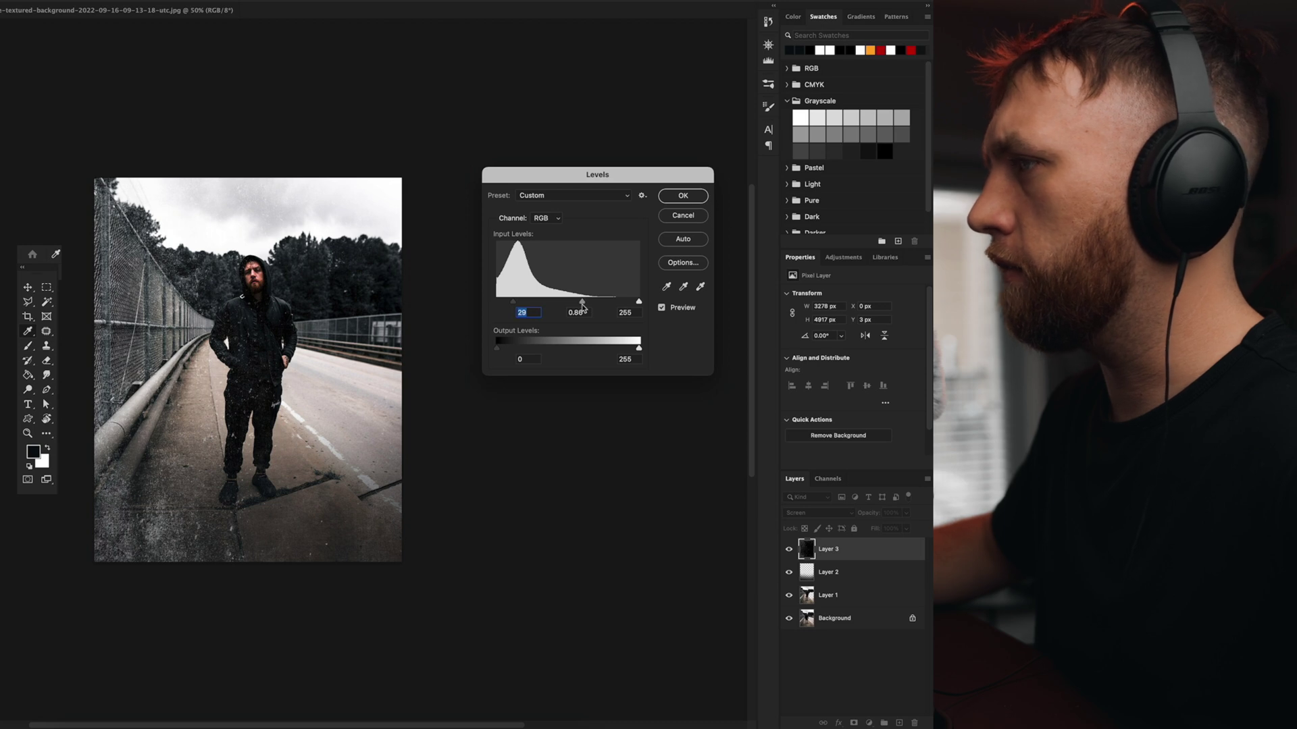
drag(638, 304, 616, 304)
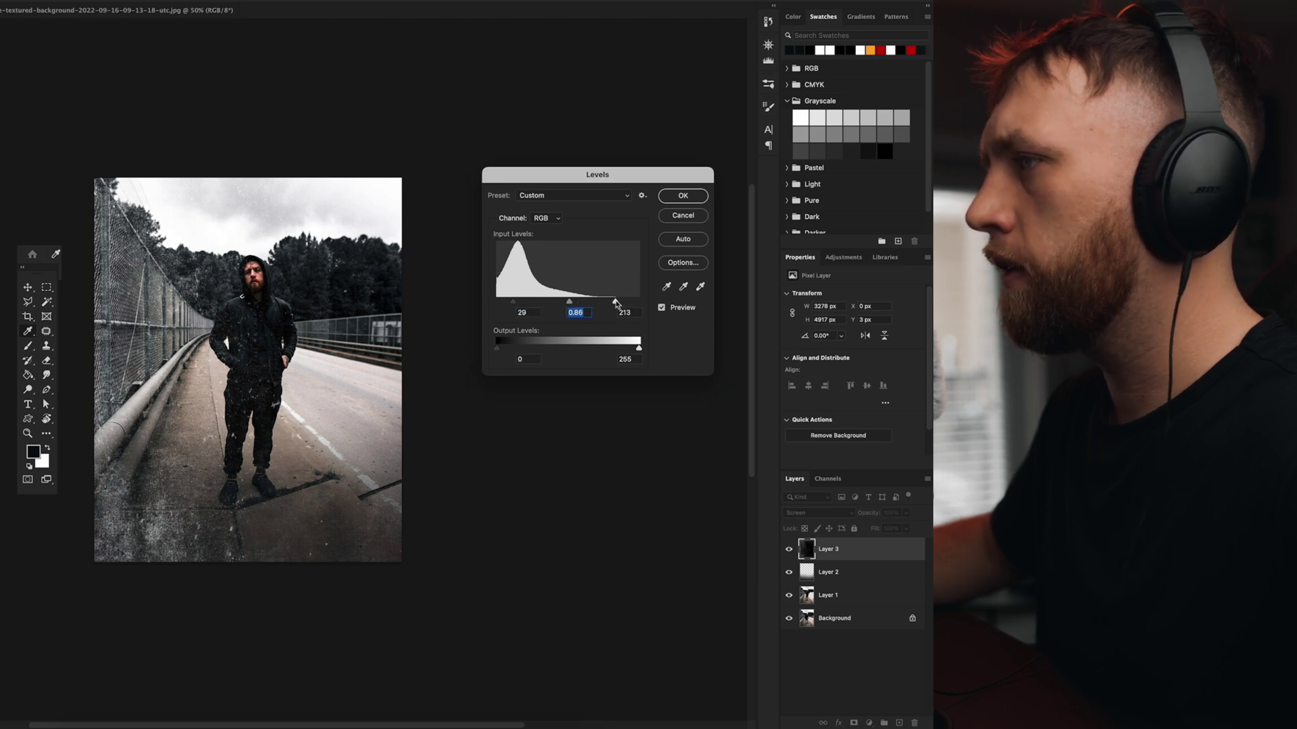
click(680, 198)
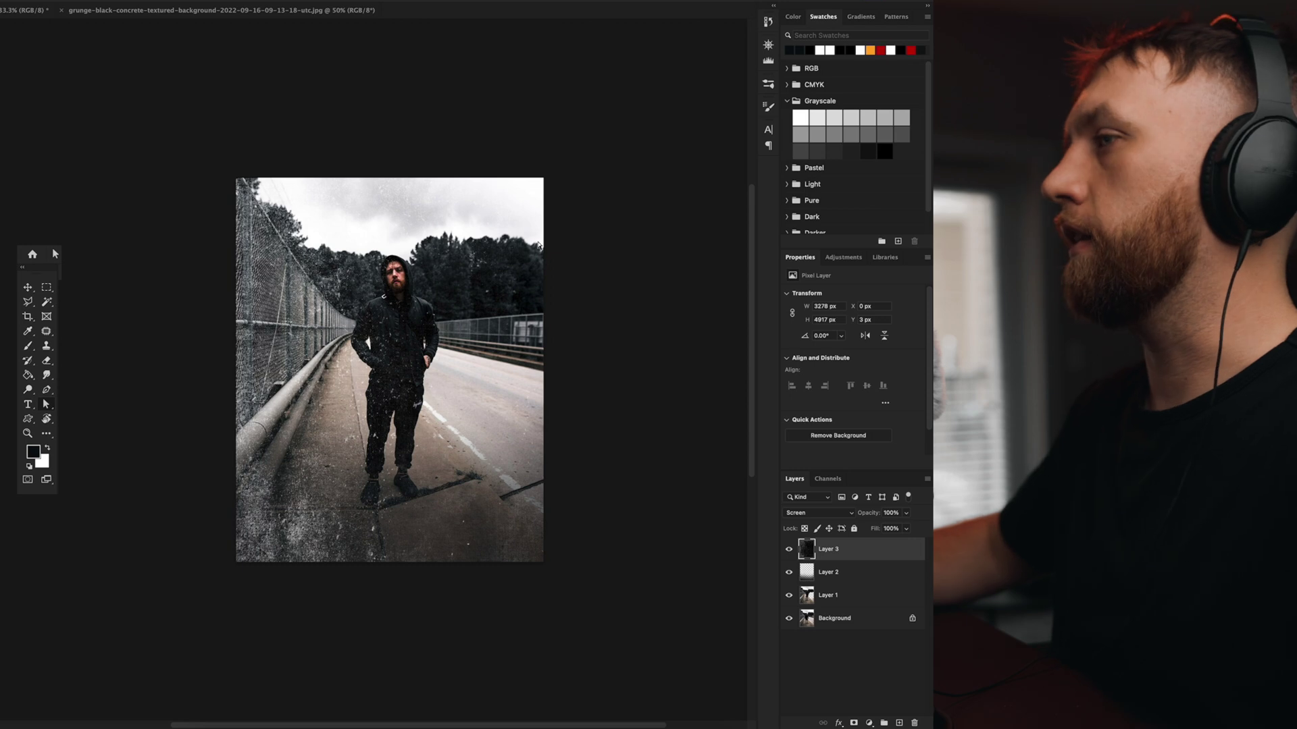
click(787, 550)
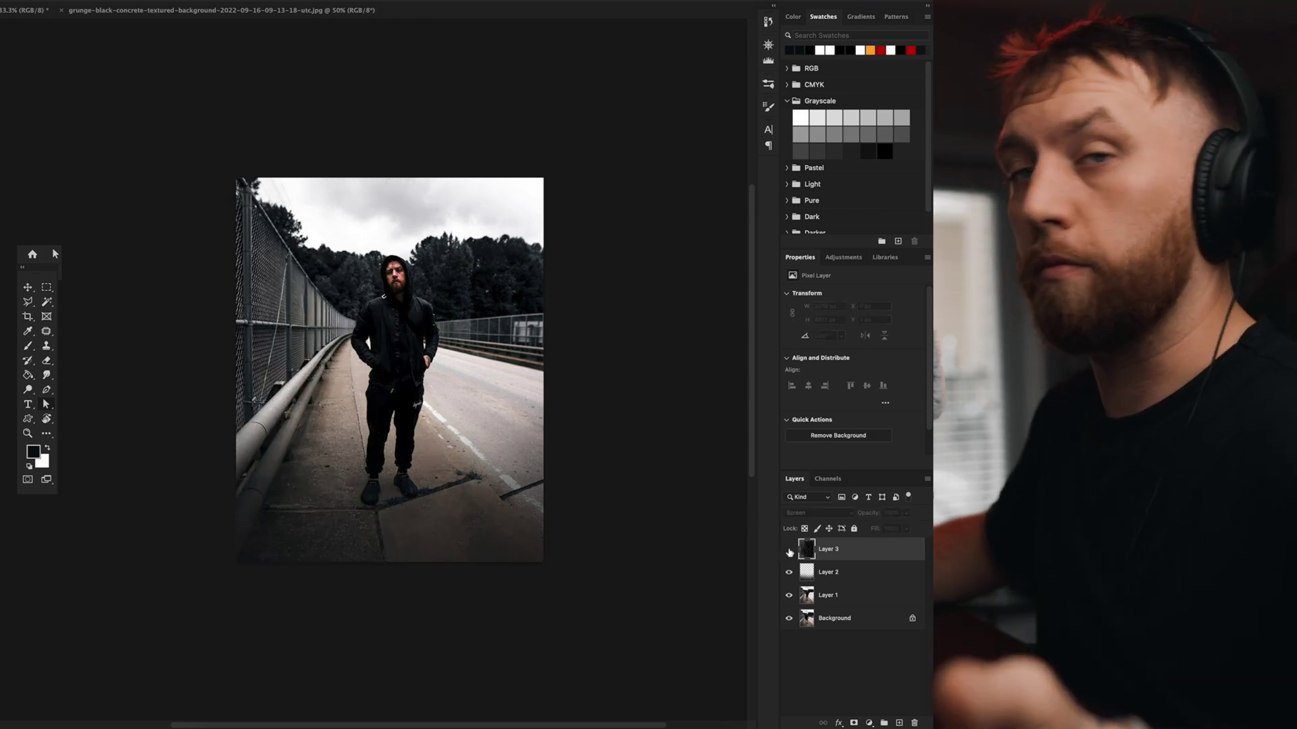
click(789, 550)
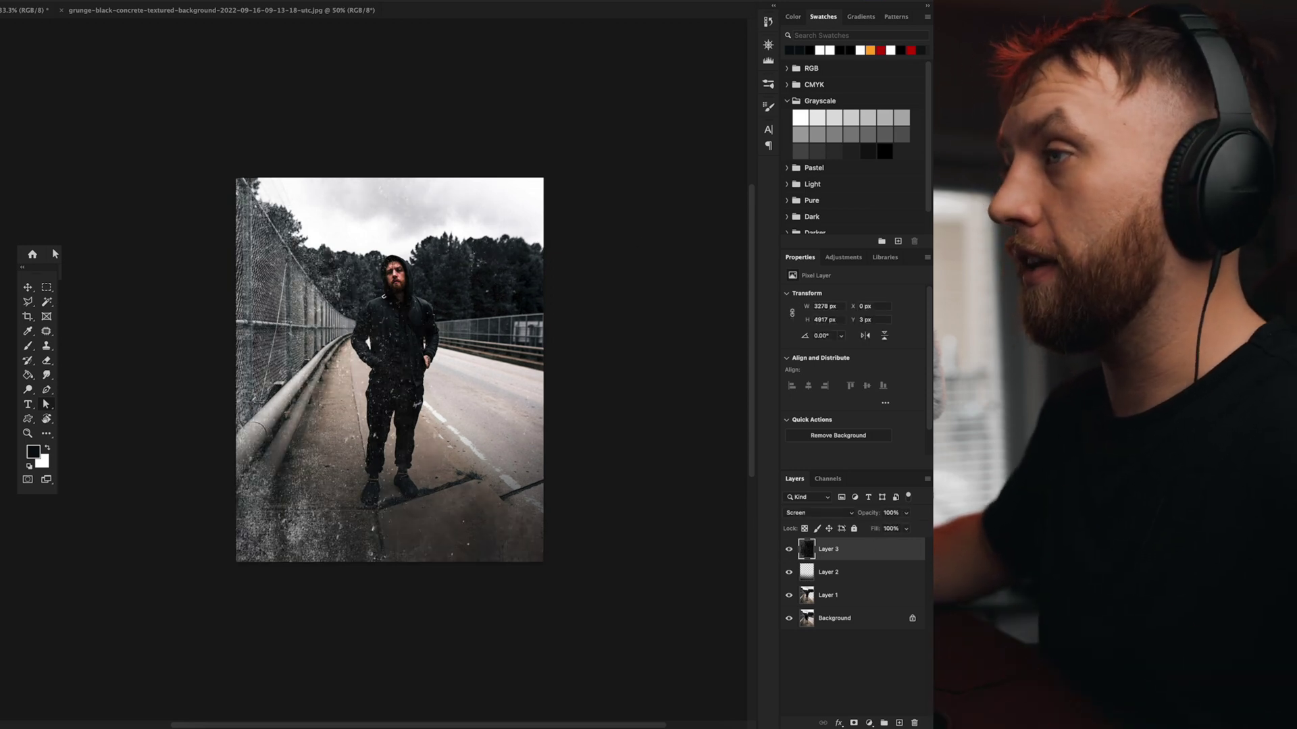
Step: Add large white handwritten "DARK" lettering across the man's torso and set its blend mode to Difference
drag(235, 217, 542, 445)
text(DARK)
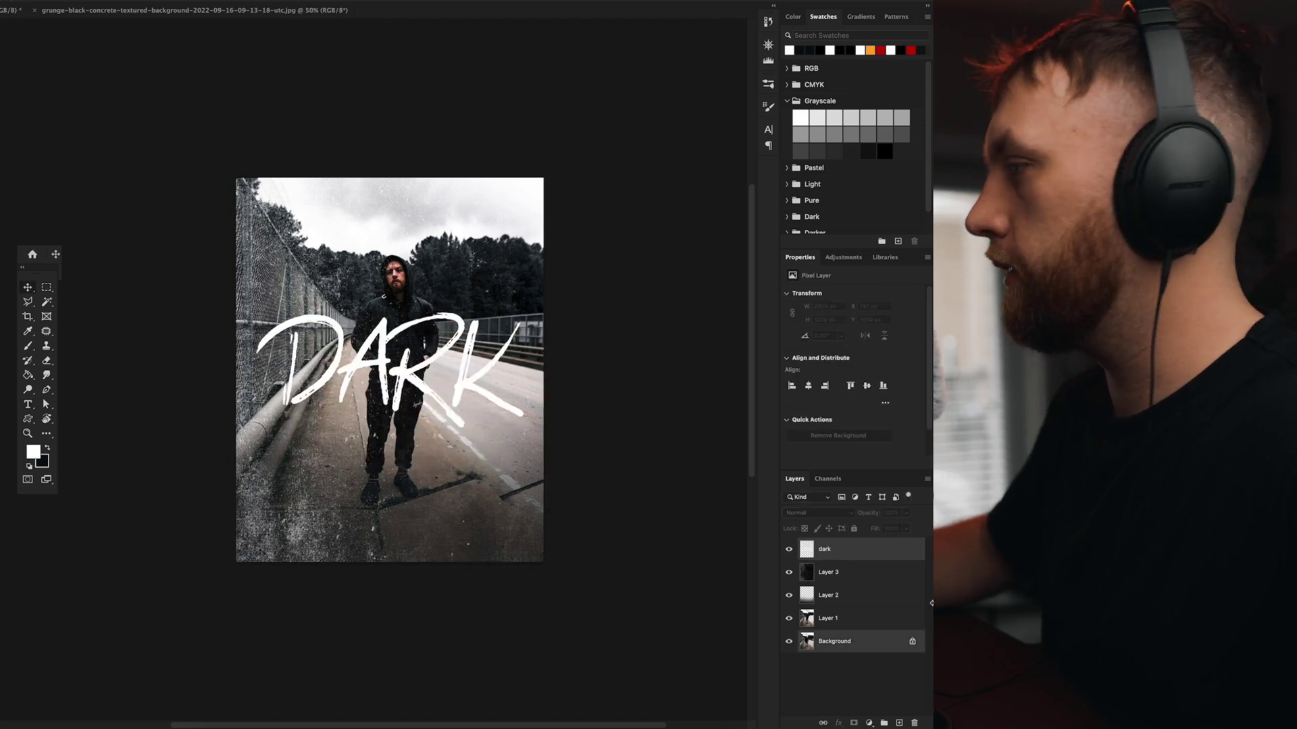
click(819, 514)
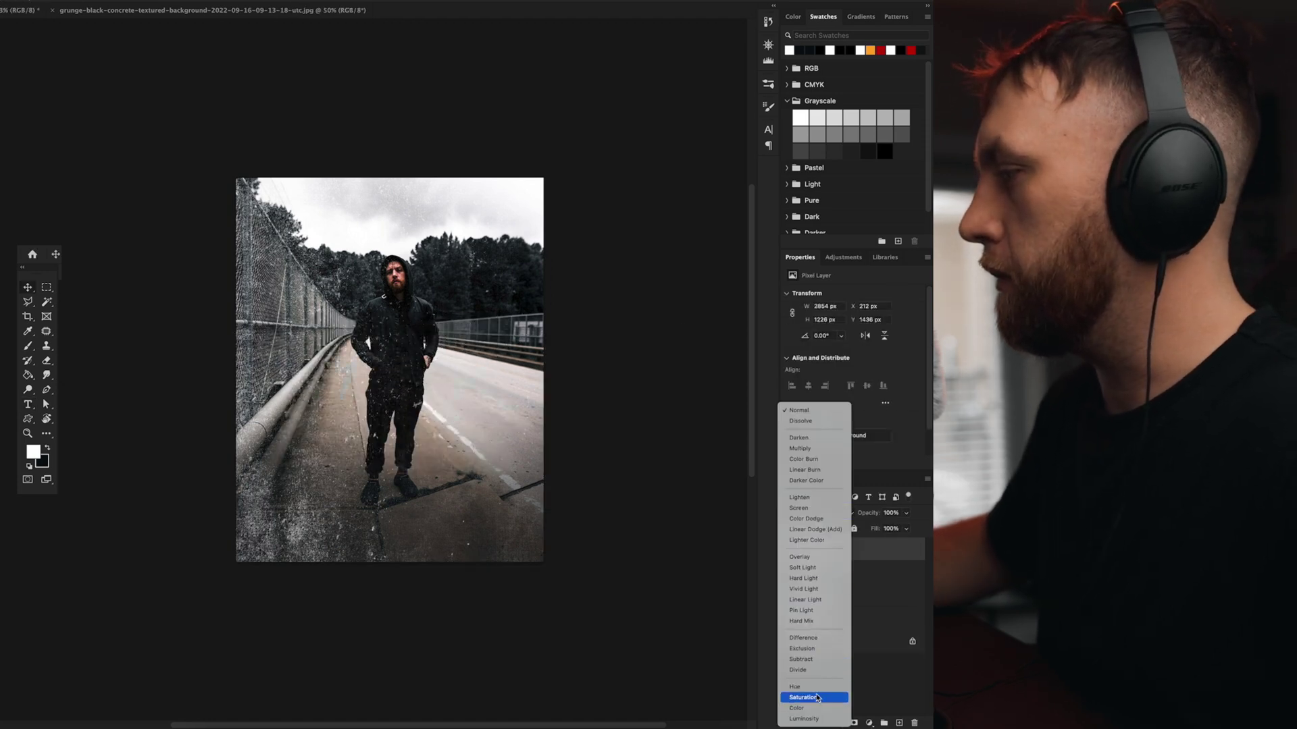
click(802, 638)
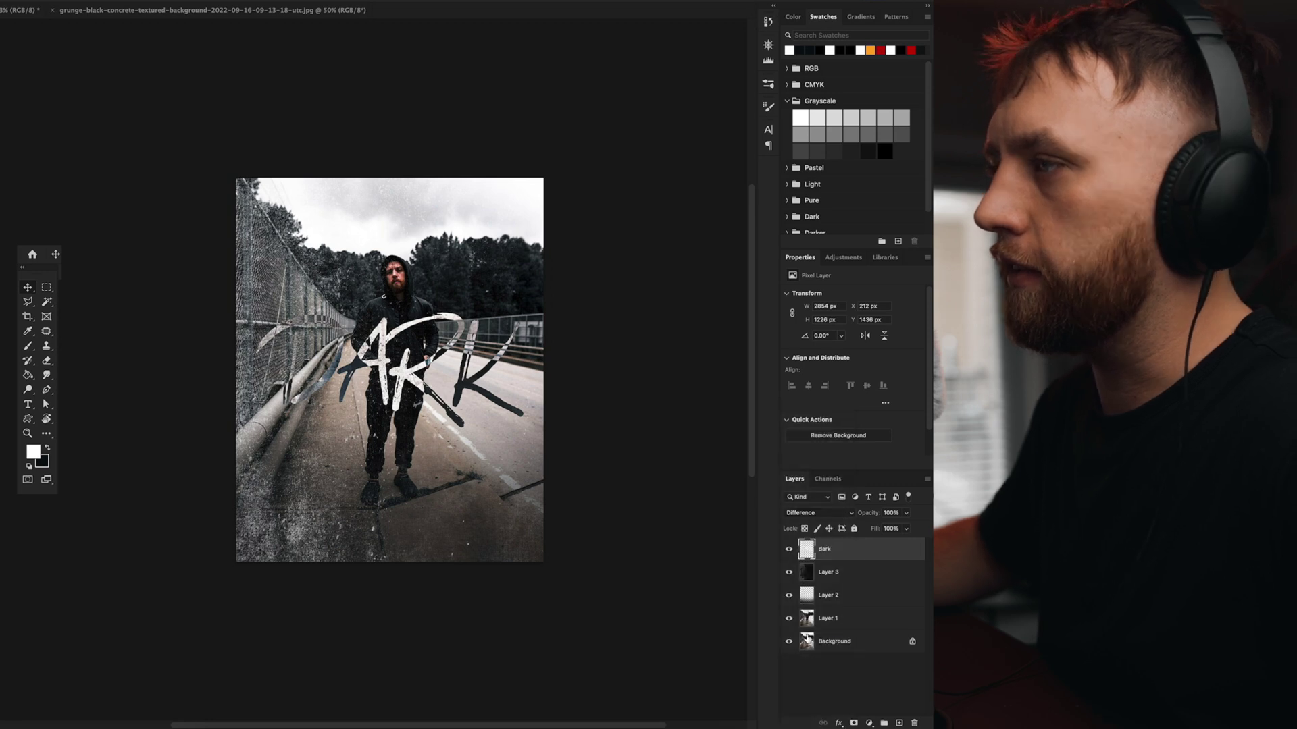
Step: Preview the finished composition against a black and a white canvas surround
right_click(657, 315)
click(684, 324)
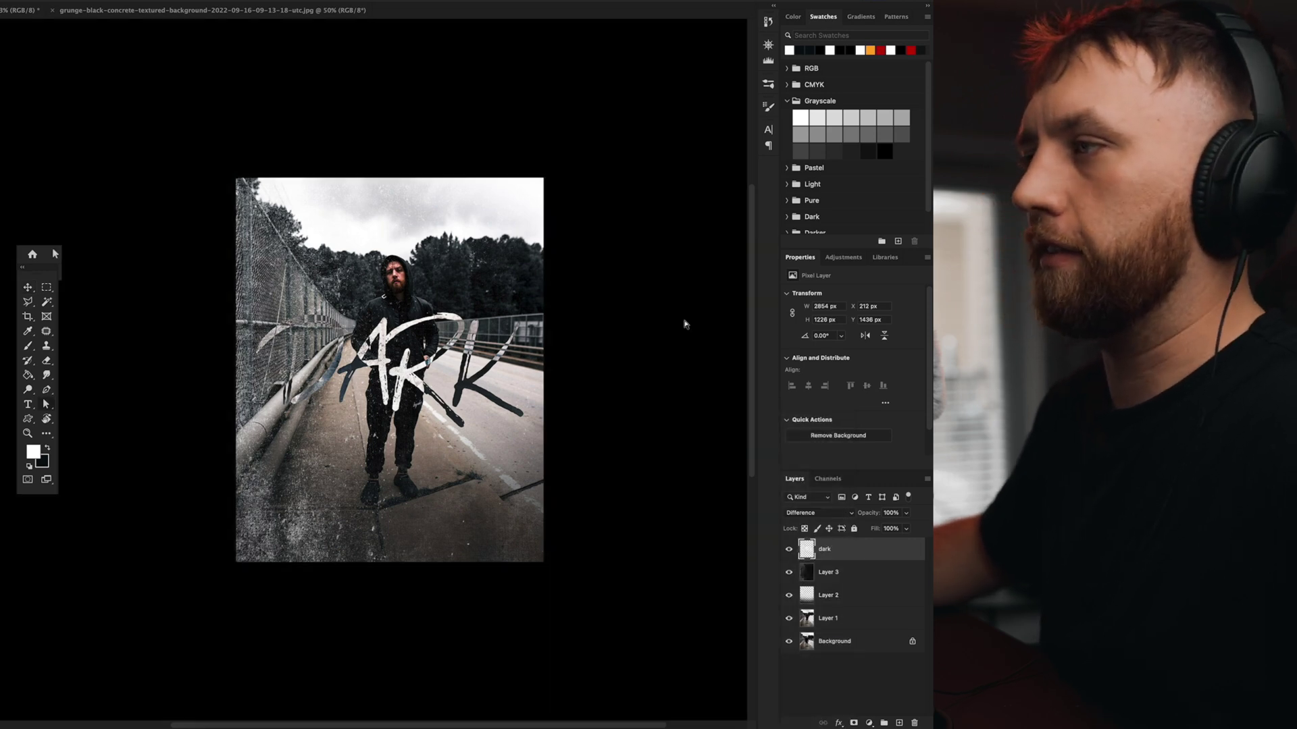
right_click(627, 303)
click(678, 363)
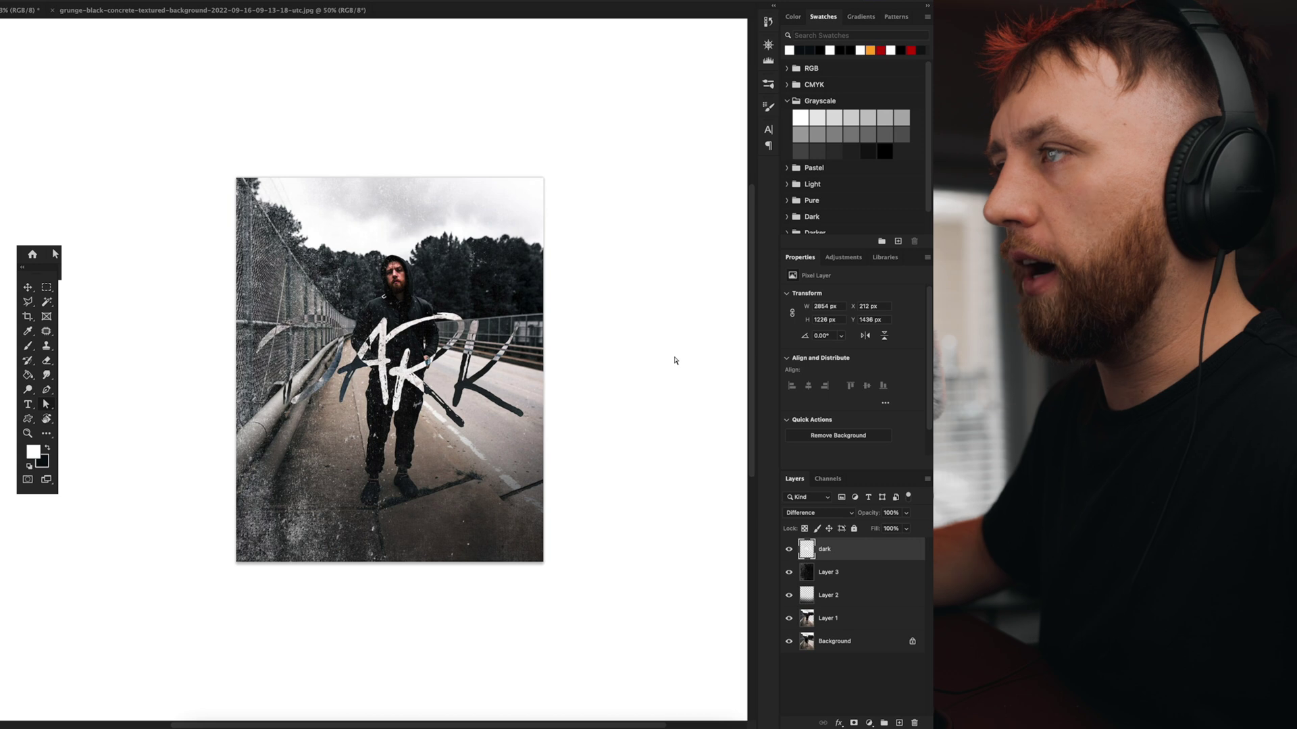